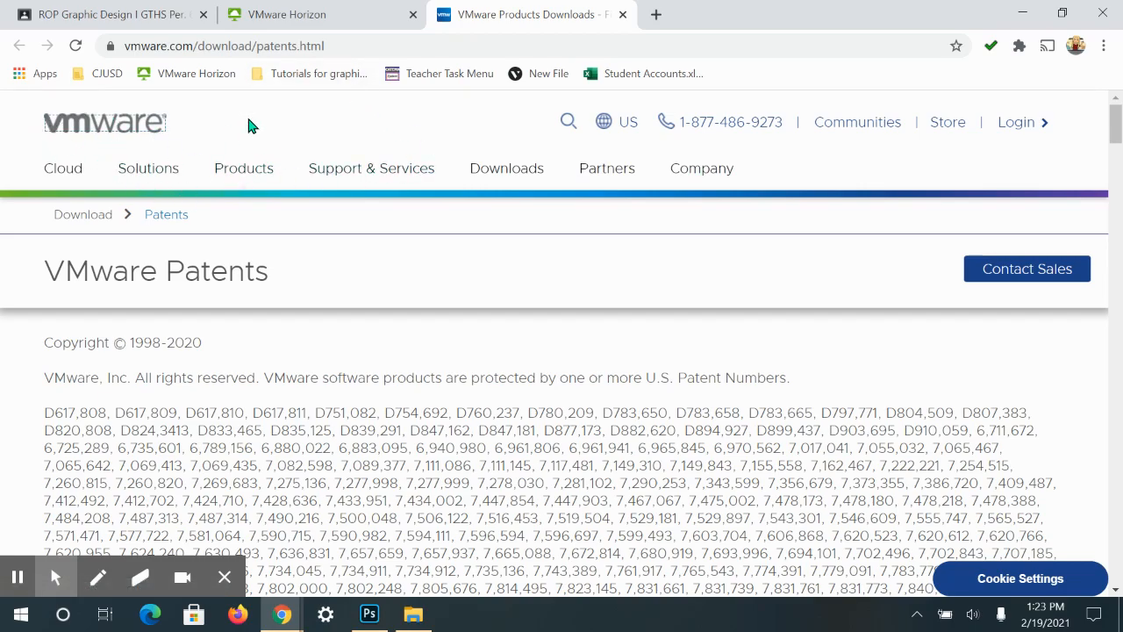
Switch to the VMware Horizon session showing VMware logo.ai and shift the floating Properties panel upward
{"action": "left_click", "coordinate": [125, 15]}
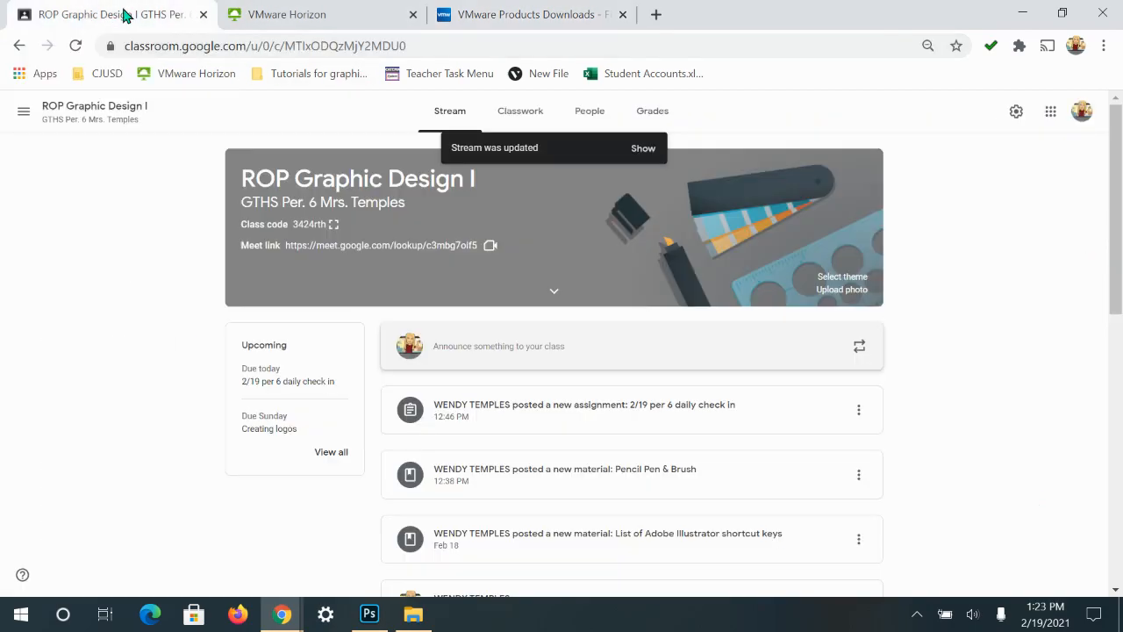
{"action": "left_click", "coordinate": [317, 16]}
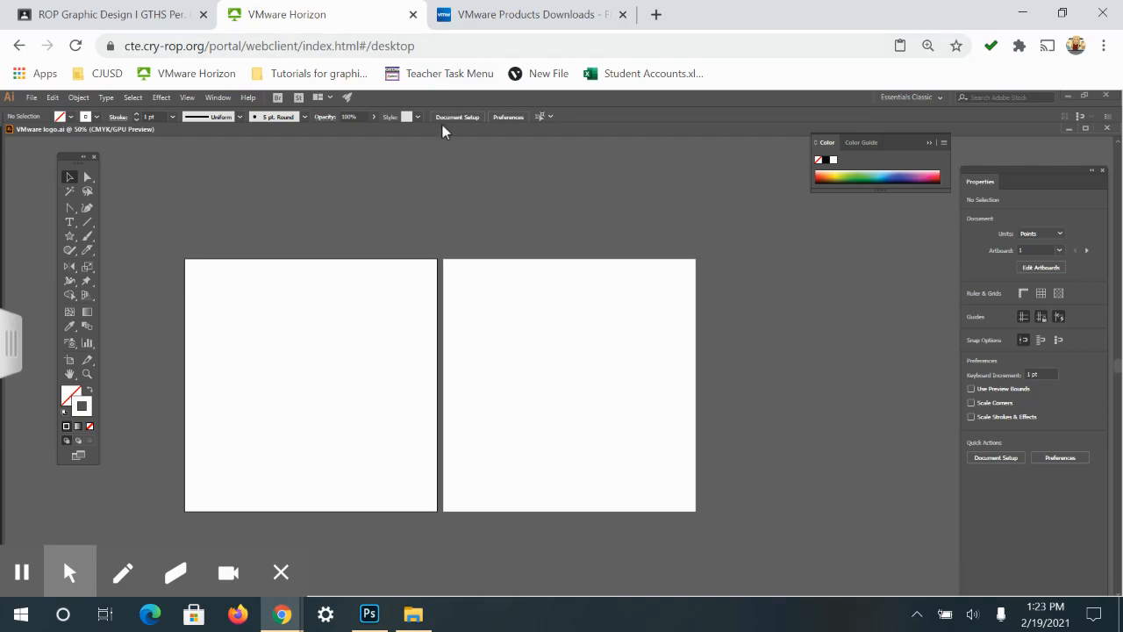
{"action": "left_click_drag", "start_coordinate": [395, 235], "coordinate": [463, 227]}
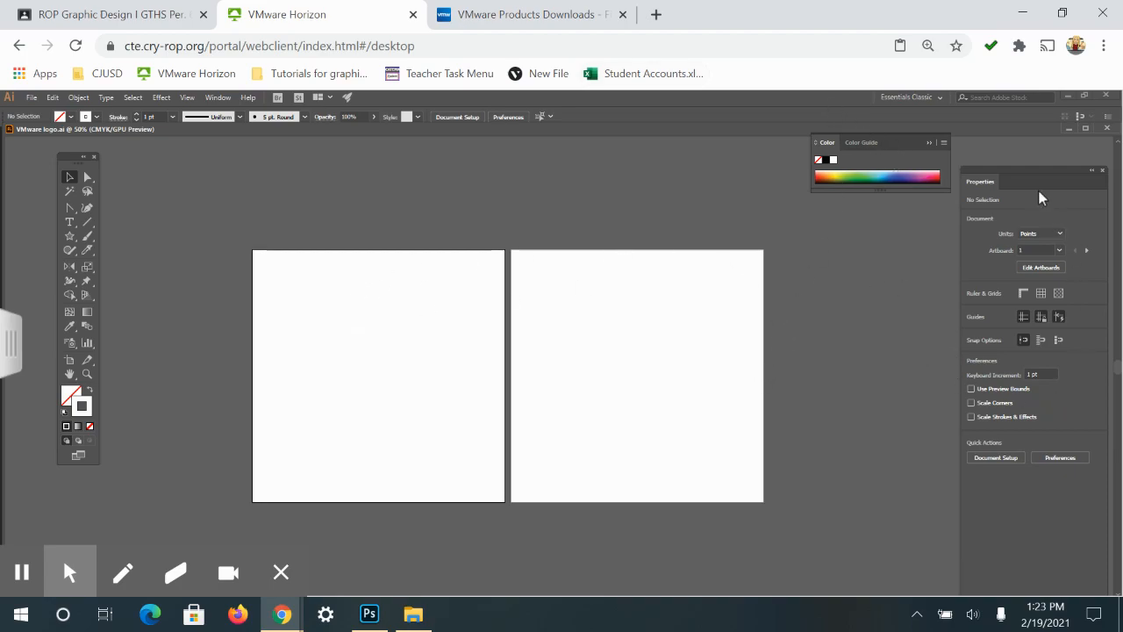
{"action": "left_click_drag", "start_coordinate": [1026, 175], "coordinate": [1025, 143]}
{"action": "scroll", "coordinate": [952, 173], "scroll_direction": "up", "scroll_amount": 2}
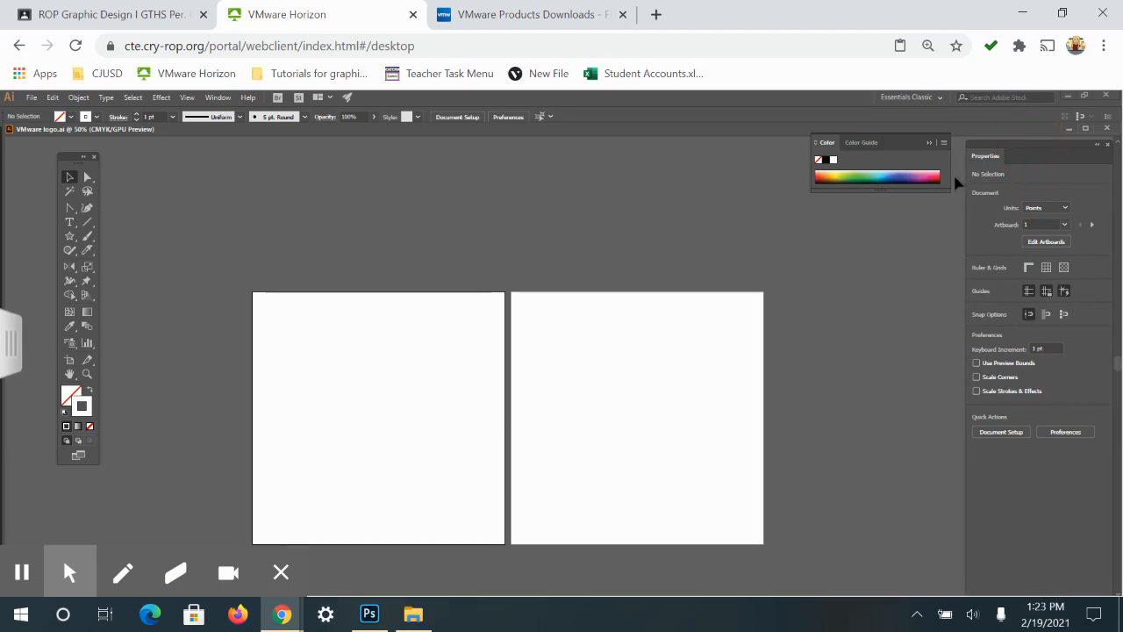
Show the document's layers, expand Layer 2 and make the hidden linked sketch image visible
{"action": "left_click", "coordinate": [218, 98]}
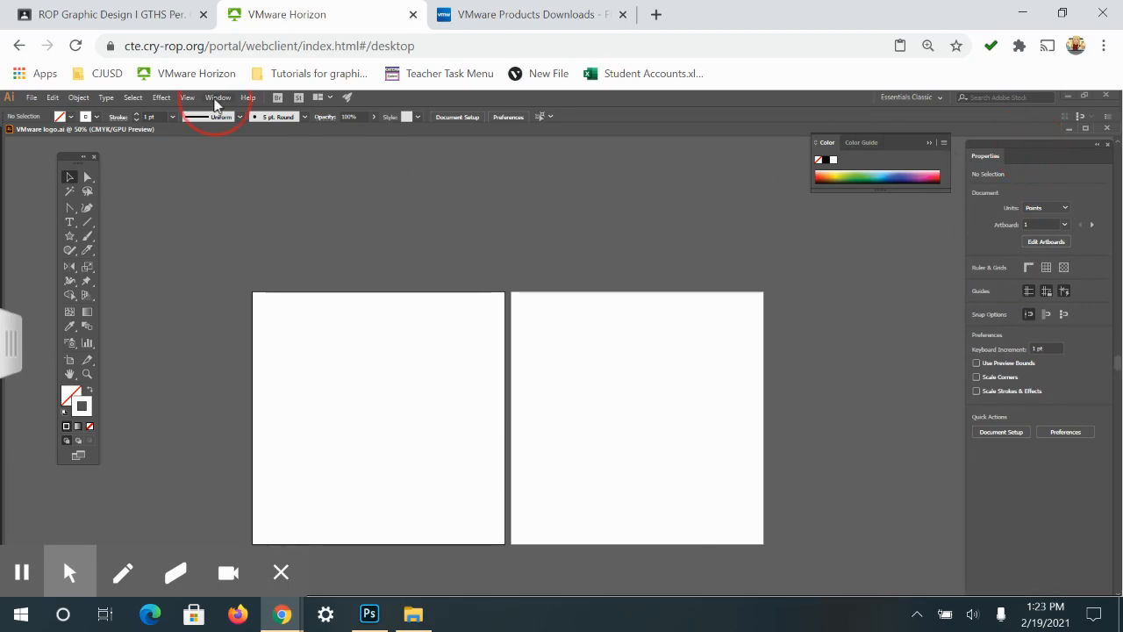
{"action": "left_click", "coordinate": [313, 436]}
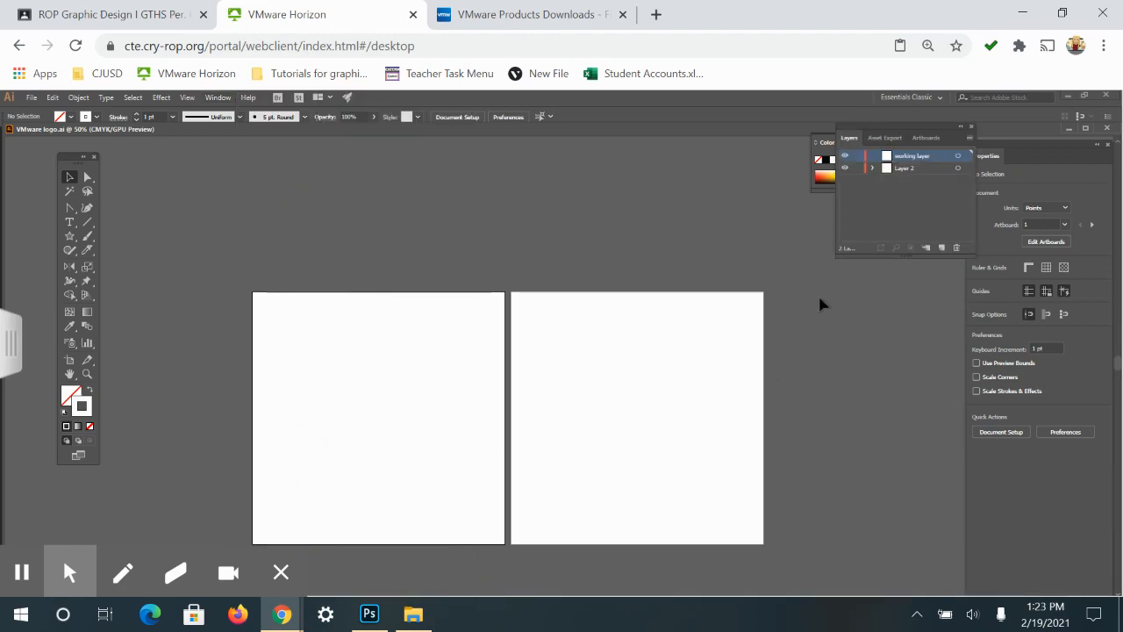
{"action": "left_click", "coordinate": [858, 157]}
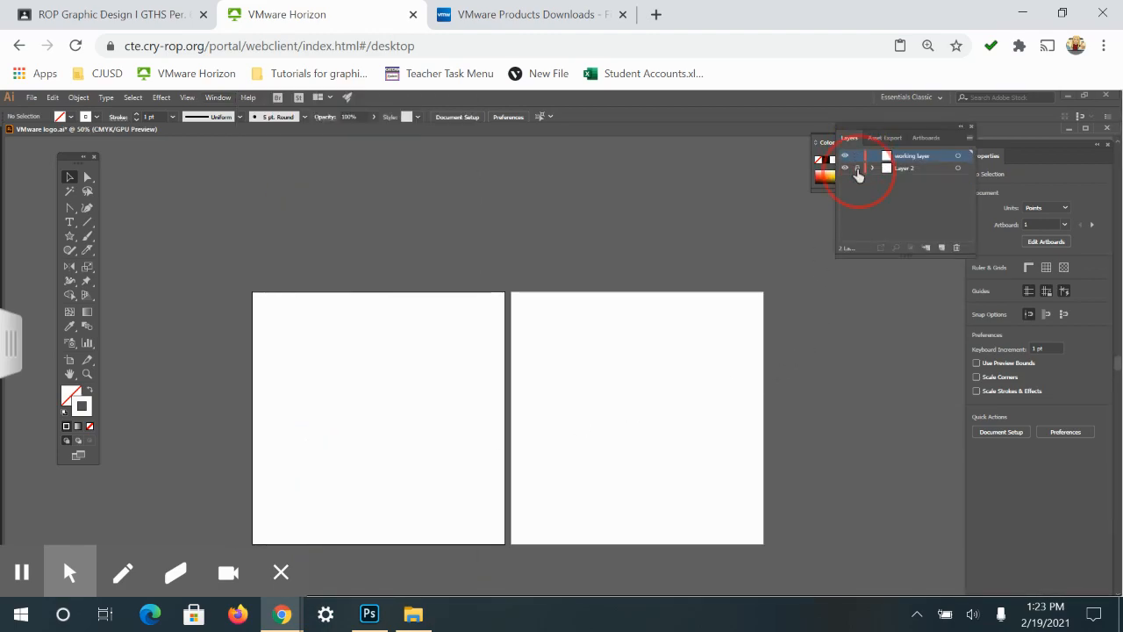
{"action": "left_click", "coordinate": [873, 166]}
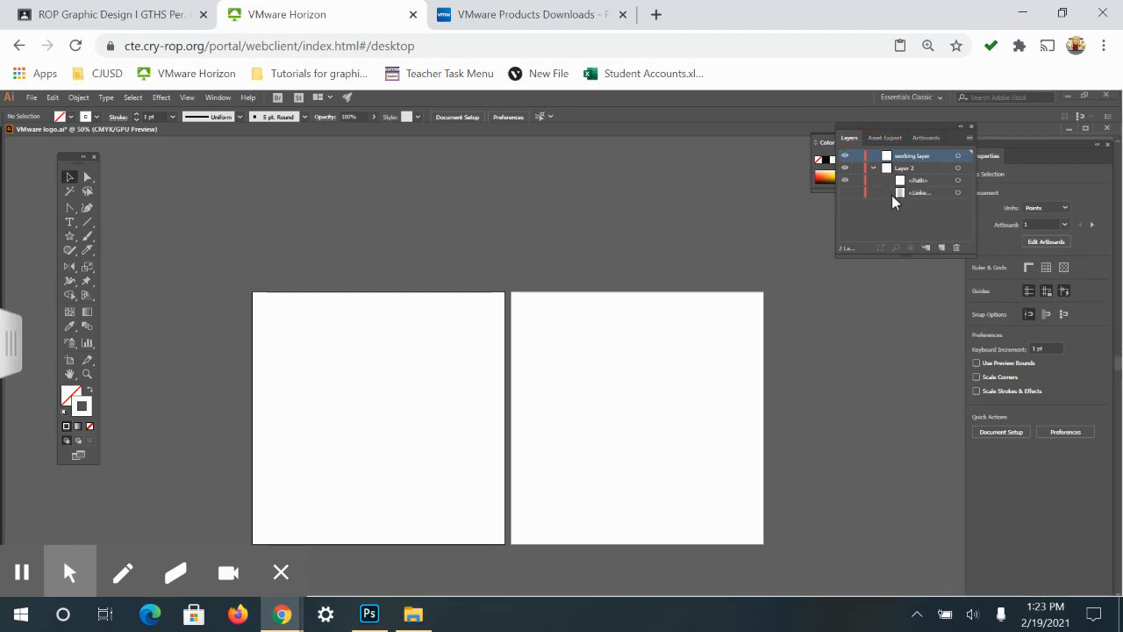
{"action": "left_click", "coordinate": [846, 192]}
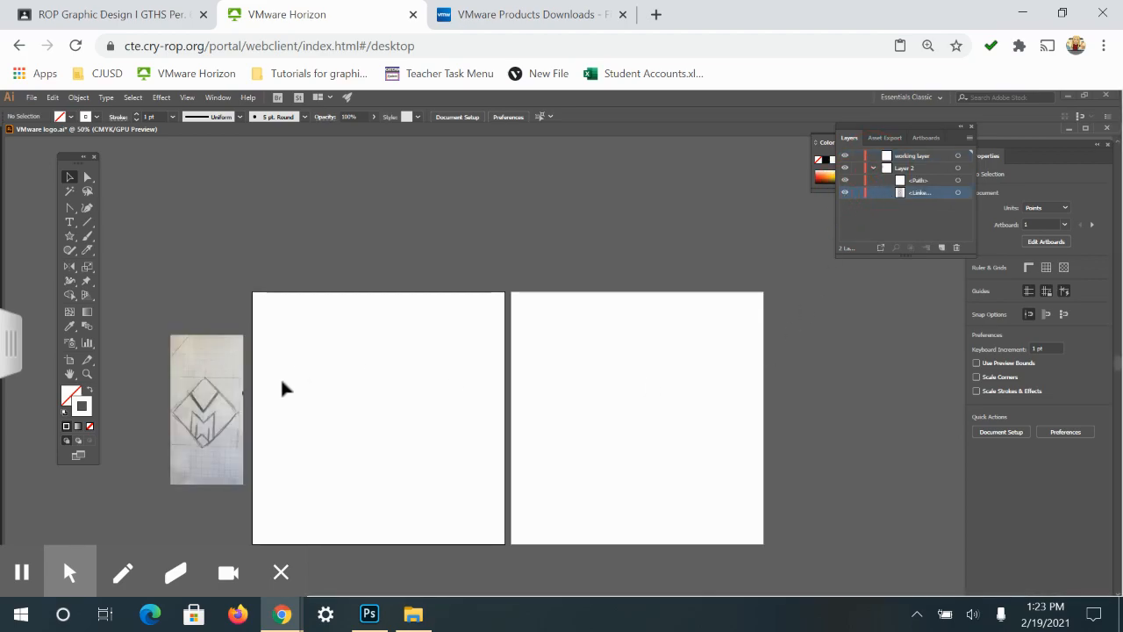
Enlarge the linked logo sketch to about 381 by 785 pt and place it just outside the first artboard for reference
{"action": "mouse_move", "coordinate": [226, 446]}
{"action": "left_mouse_down"}
{"action": "mouse_move", "coordinate": [409, 401]}
{"action": "mouse_move", "coordinate": [418, 446]}
{"action": "mouse_move", "coordinate": [483, 518]}
{"action": "left_mouse_up"}
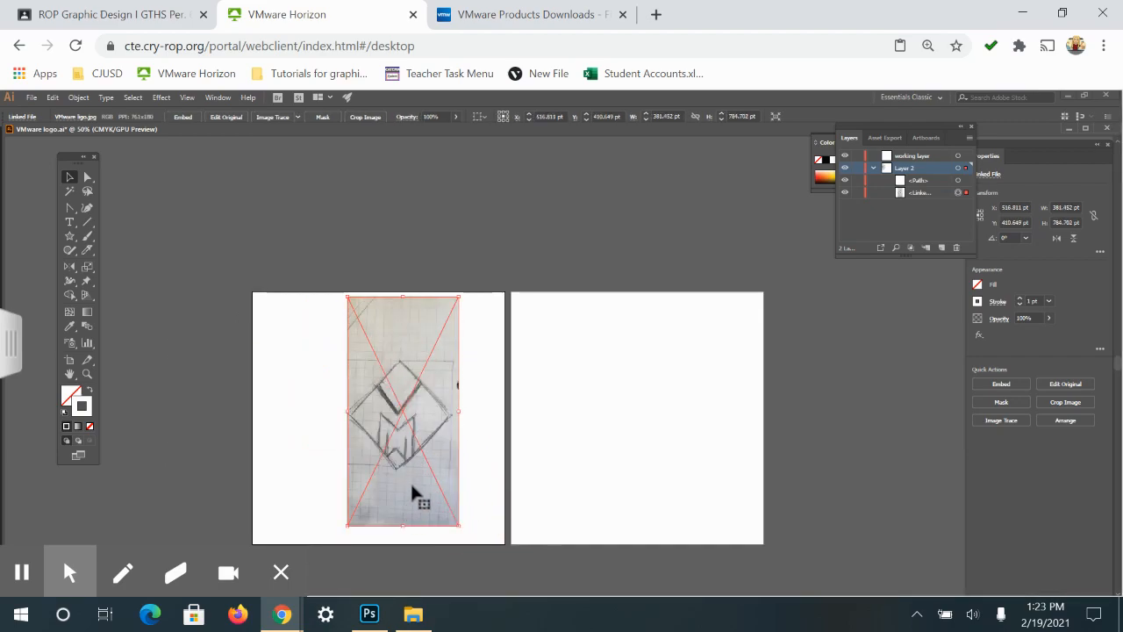
{"action": "mouse_move", "coordinate": [415, 422]}
{"action": "left_mouse_down"}
{"action": "mouse_move", "coordinate": [192, 386]}
{"action": "mouse_move", "coordinate": [203, 355]}
{"action": "left_mouse_up"}
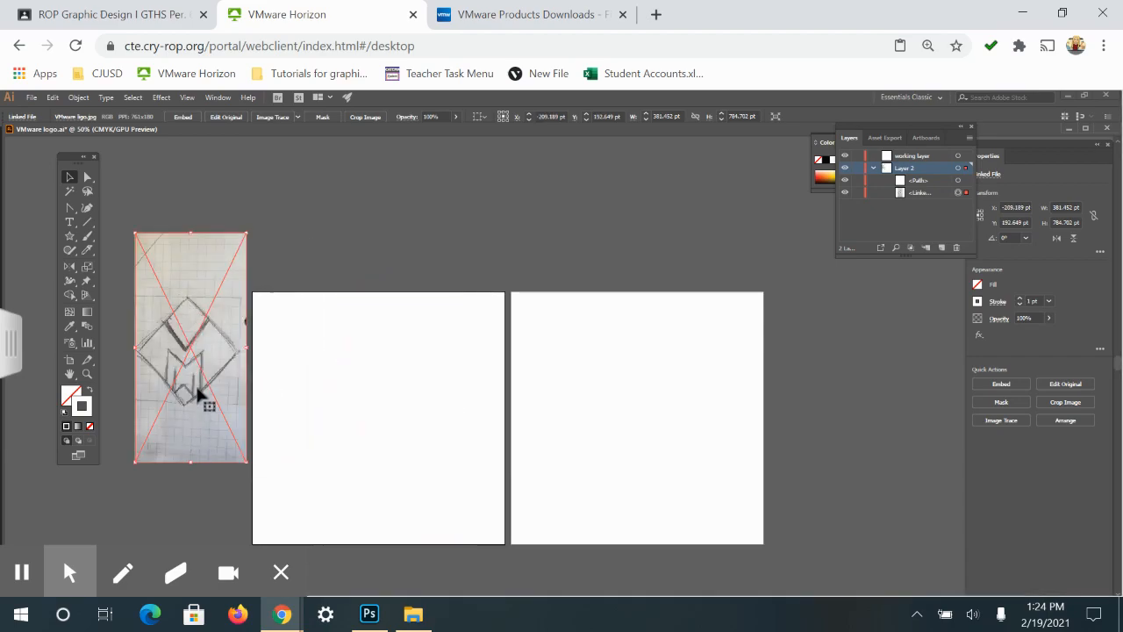
{"action": "left_click", "coordinate": [279, 246]}
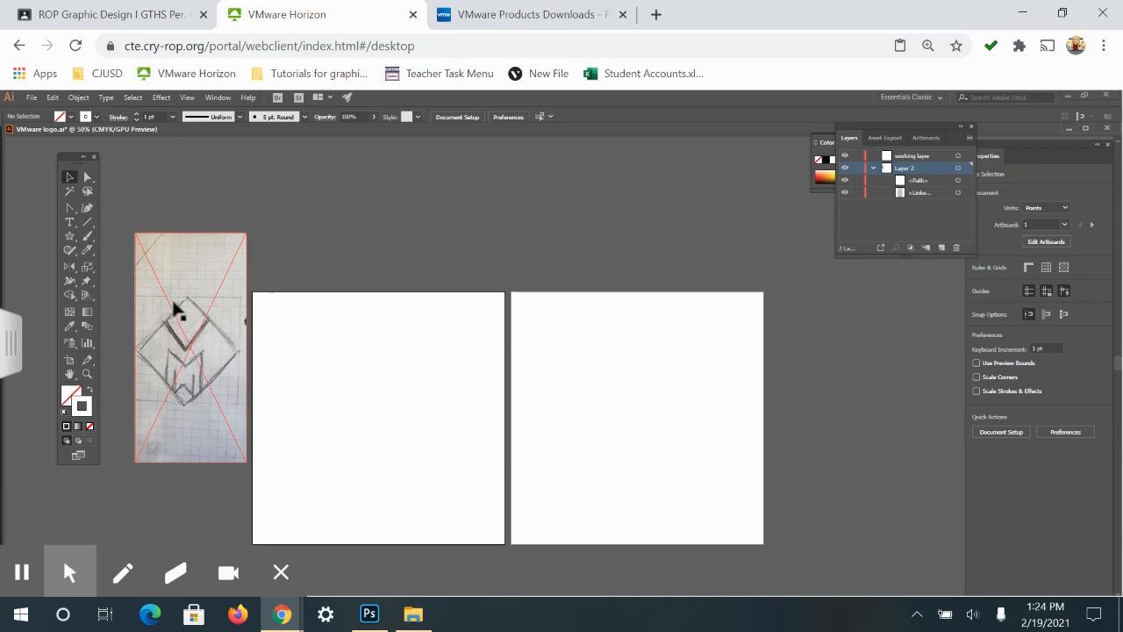
{"action": "left_click", "coordinate": [348, 235]}
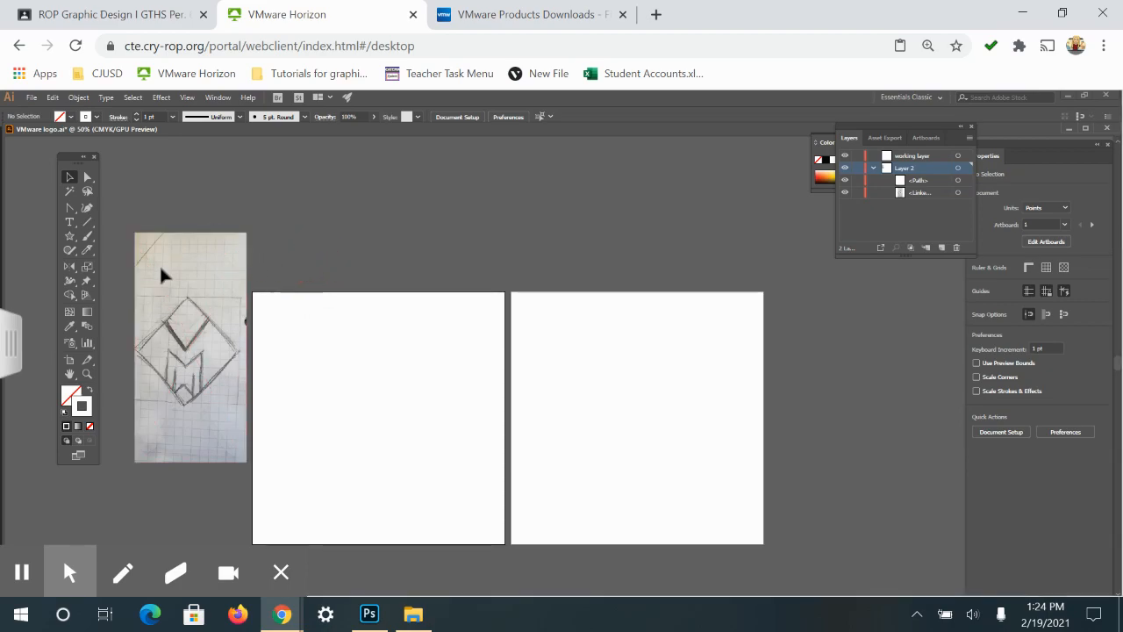
Draw a square about 228 pt wide with no fill and a black stroke near the centre of the first artboard
{"action": "left_click", "coordinate": [70, 238]}
{"action": "left_click", "coordinate": [71, 239]}
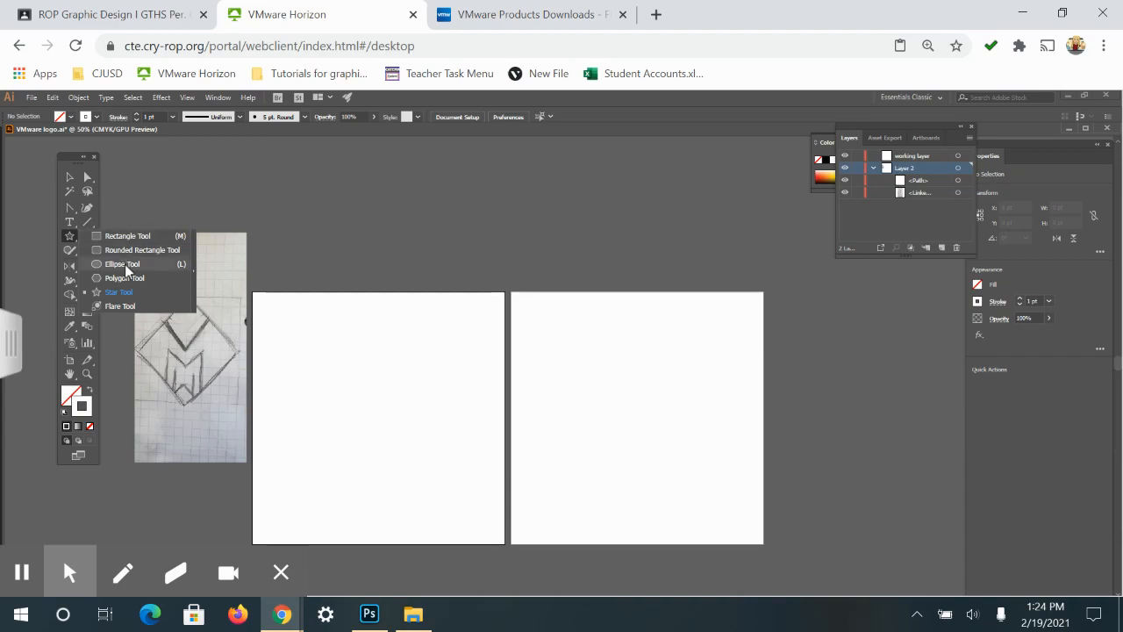
{"action": "left_click", "coordinate": [125, 236]}
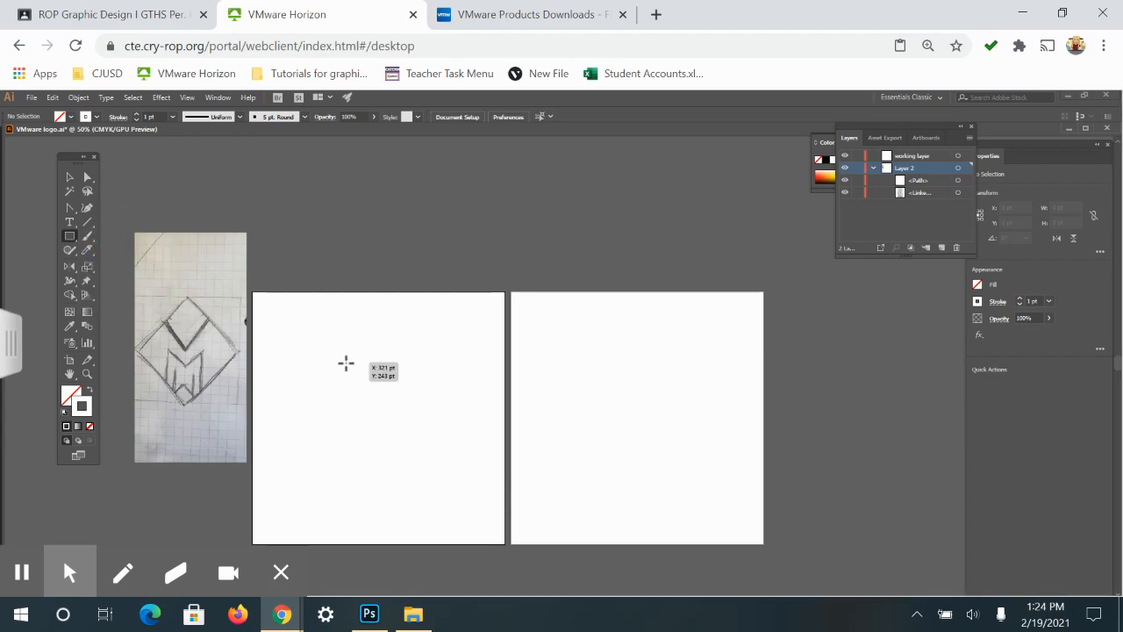
{"action": "double_click", "coordinate": [90, 404]}
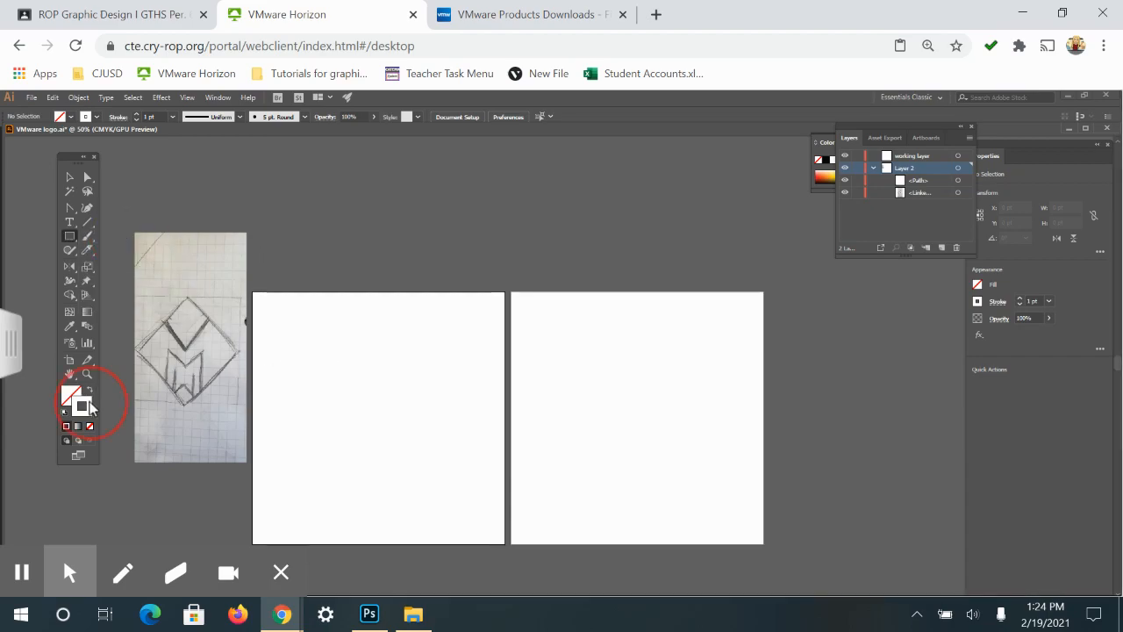
{"action": "left_click", "coordinate": [408, 410]}
{"action": "left_click", "coordinate": [674, 274]}
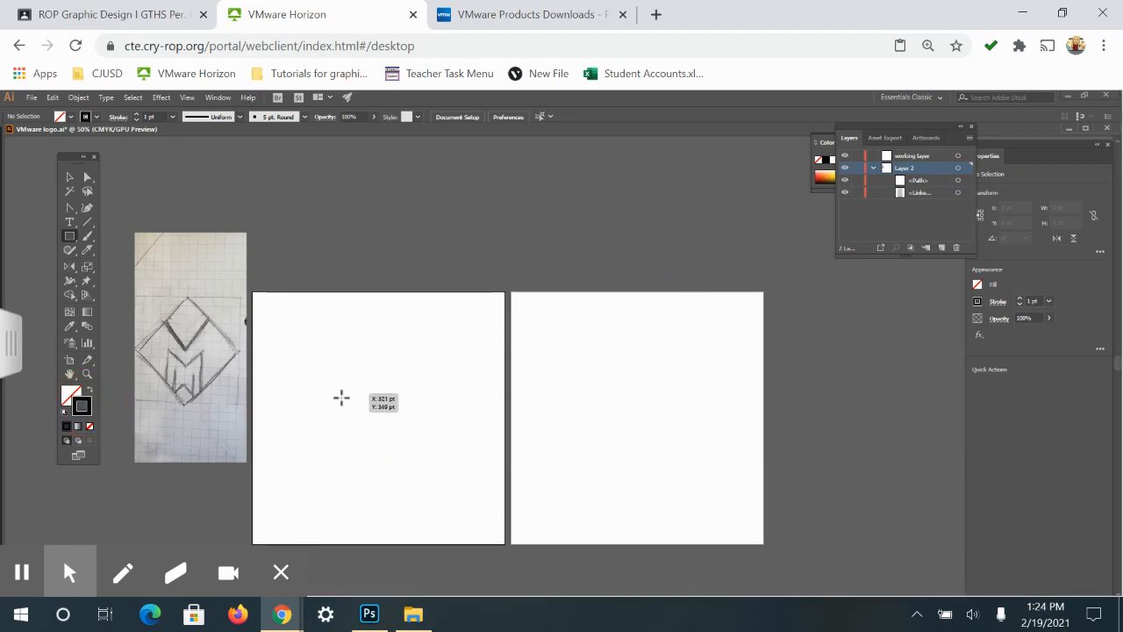
{"action": "left_click_drag", "start_coordinate": [341, 385], "coordinate": [408, 451]}
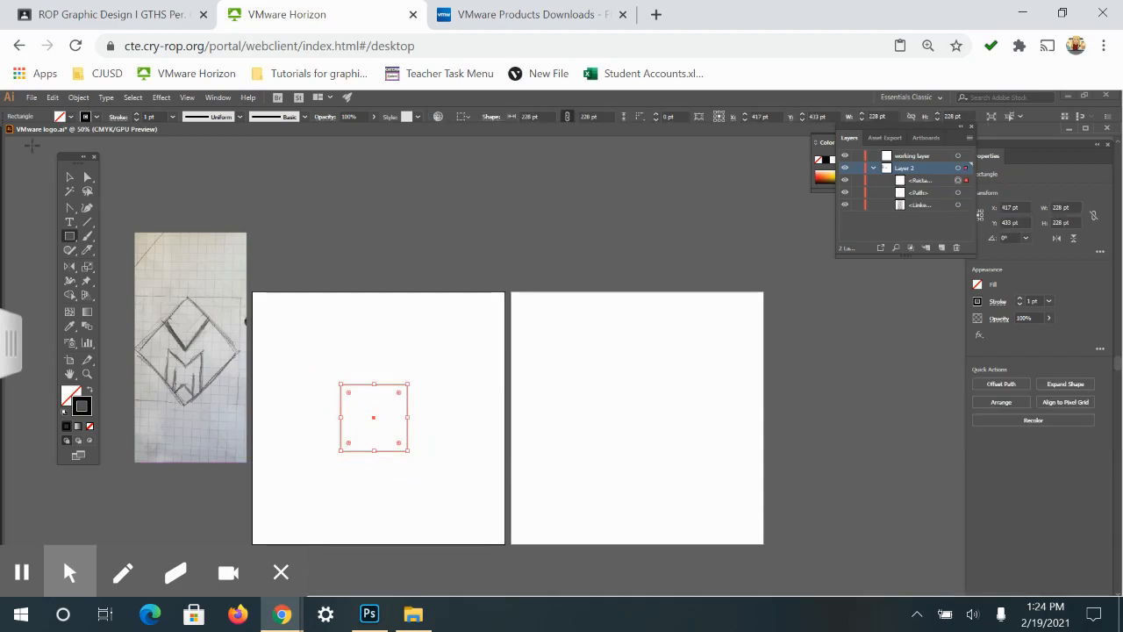
Set the square's stroke weight to 10 pt
{"action": "left_click", "coordinate": [136, 113]}
{"action": "left_click", "coordinate": [136, 113]}
{"action": "left_click", "coordinate": [136, 114]}
{"action": "left_click", "coordinate": [136, 113]}
{"action": "left_click", "coordinate": [136, 113]}
{"action": "left_click", "coordinate": [136, 113]}
{"action": "left_click", "coordinate": [136, 113]}
{"action": "left_click", "coordinate": [136, 113]}
{"action": "left_click", "coordinate": [136, 113]}
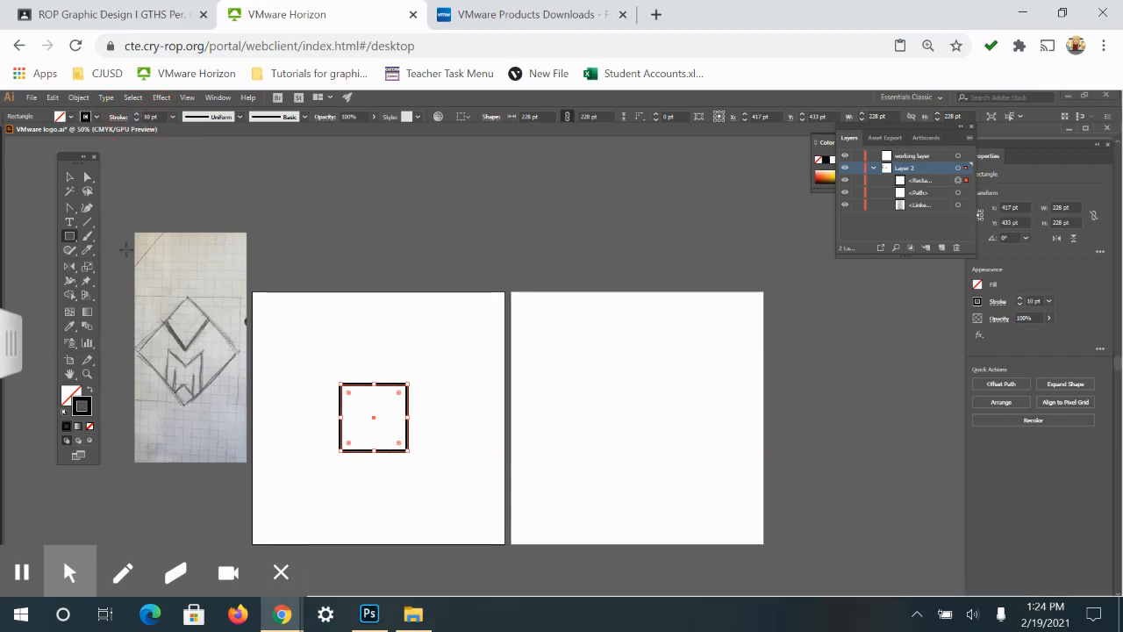
Rotate the square 45° so that it forms a diamond
{"action": "left_click", "coordinate": [69, 177]}
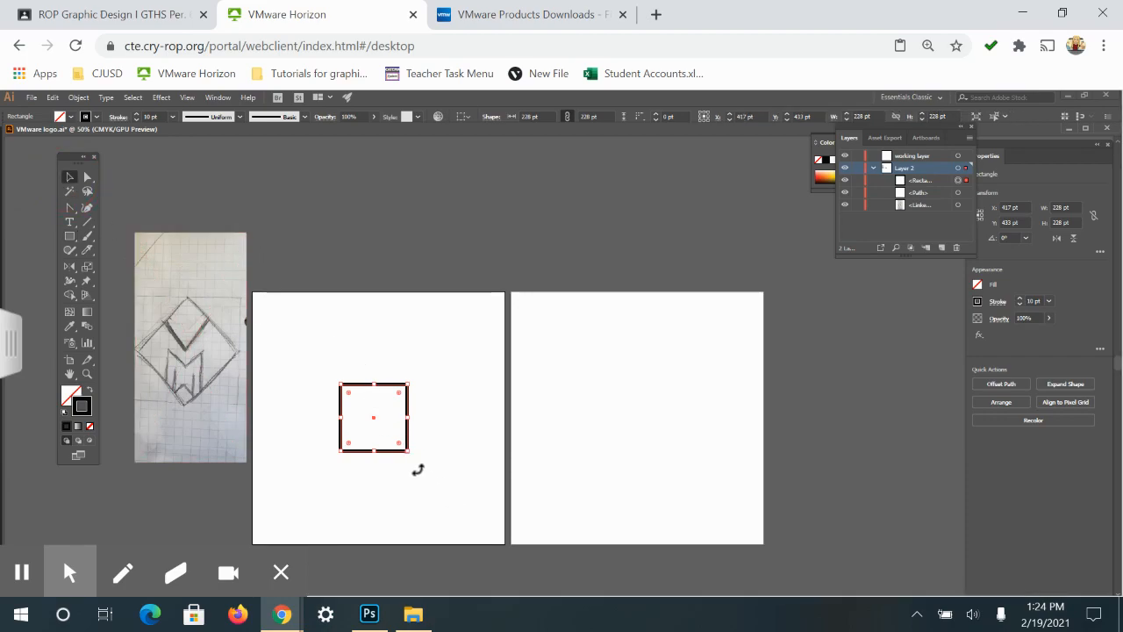
{"action": "left_click", "coordinate": [418, 471]}
{"action": "left_click", "coordinate": [417, 454]}
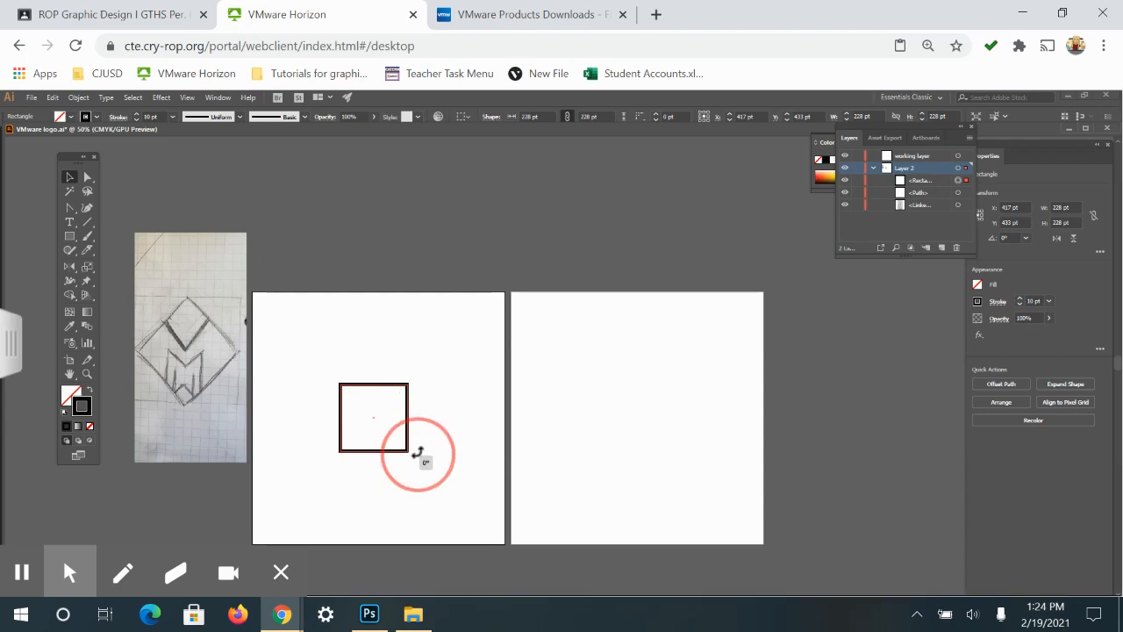
{"action": "left_click_drag", "start_coordinate": [418, 454], "coordinate": [429, 419]}
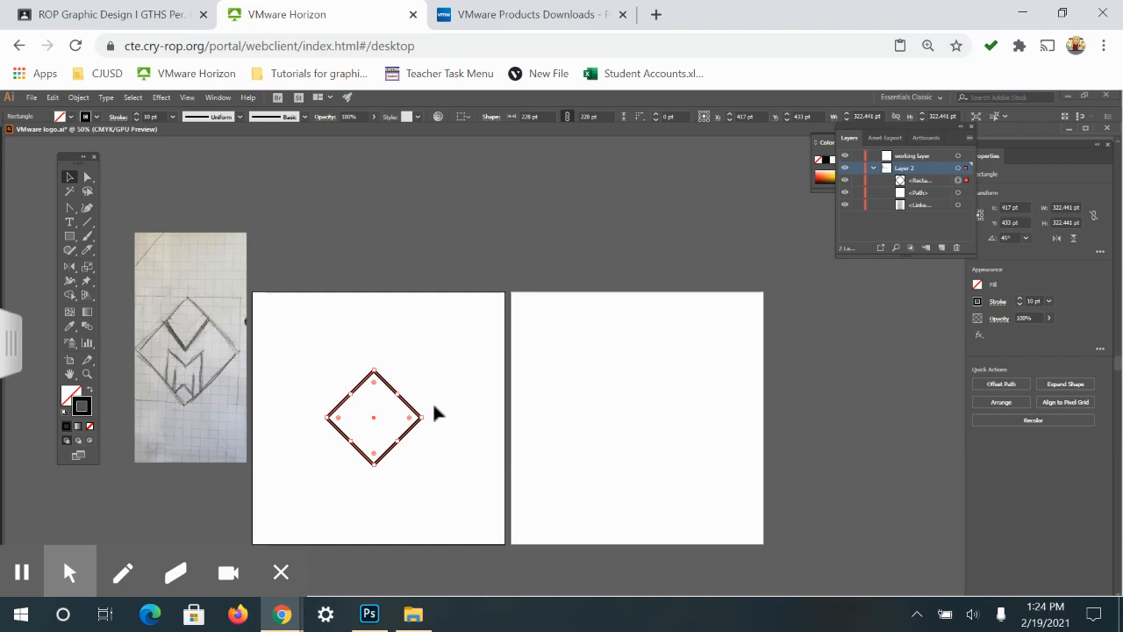
{"action": "left_click", "coordinate": [443, 487]}
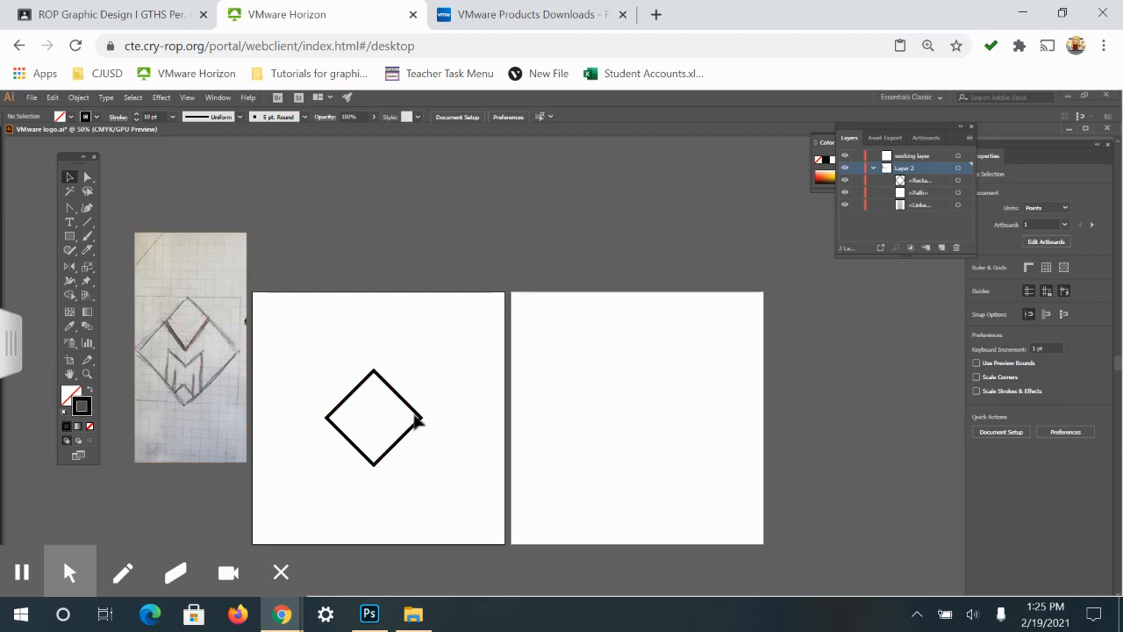
Duplicate the diamond three times along its vertical axis: two staggered copies above the original and one overlapping its lower tip
{"action": "left_click", "coordinate": [385, 454]}
{"action": "left_click_drag", "start_coordinate": [385, 455], "coordinate": [388, 401]}
{"action": "left_click", "coordinate": [472, 457]}
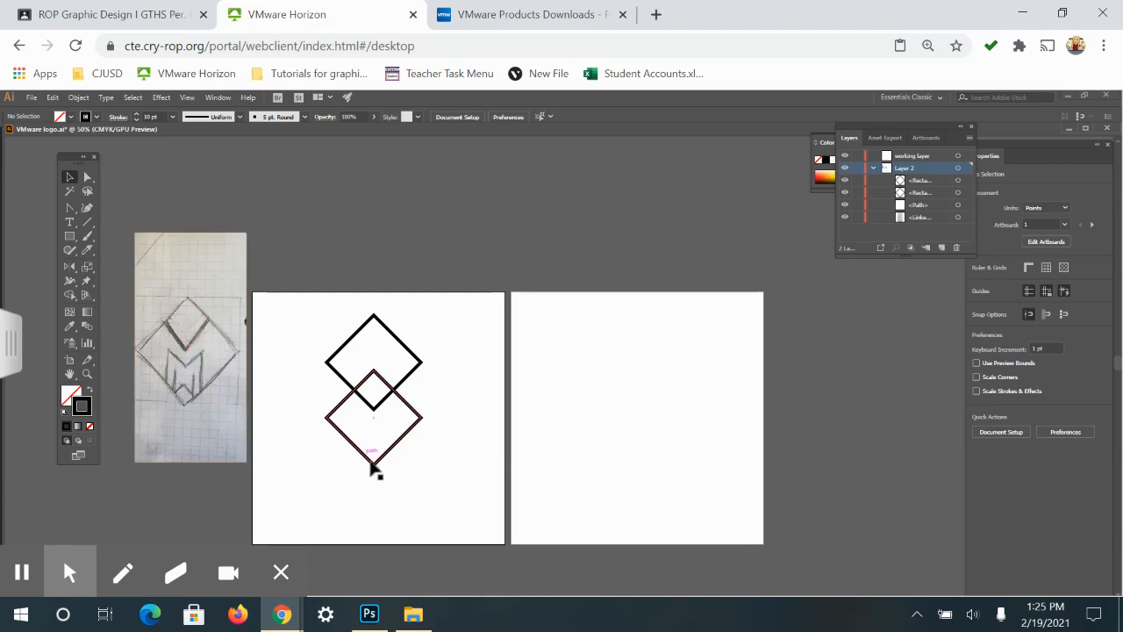
{"action": "left_click", "coordinate": [384, 399]}
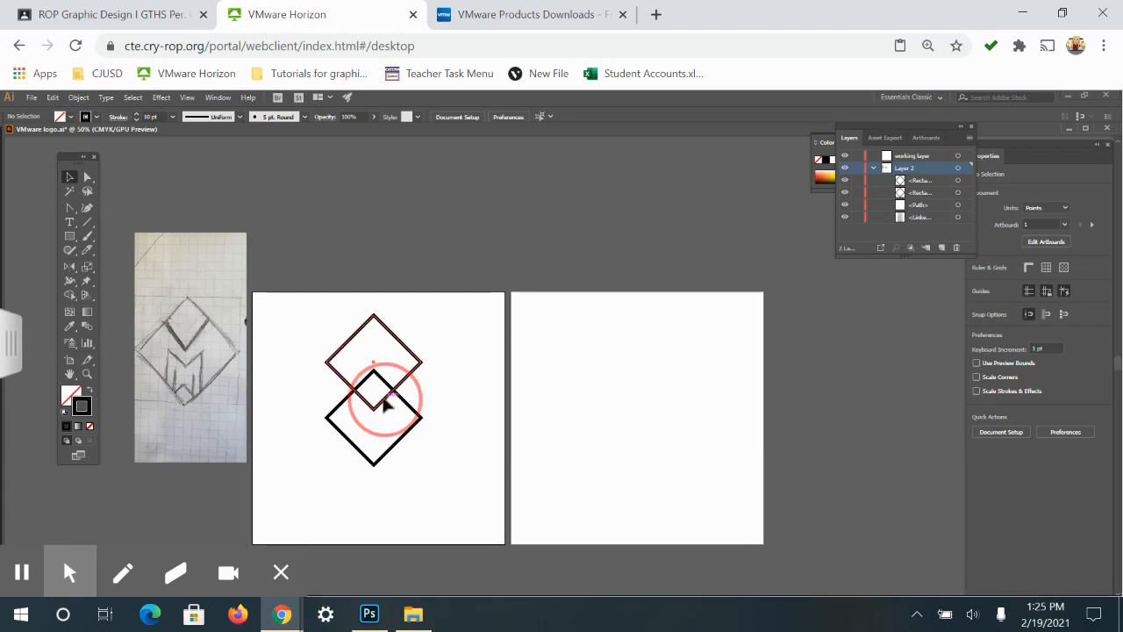
{"action": "left_click_drag", "start_coordinate": [384, 401], "coordinate": [388, 424]}
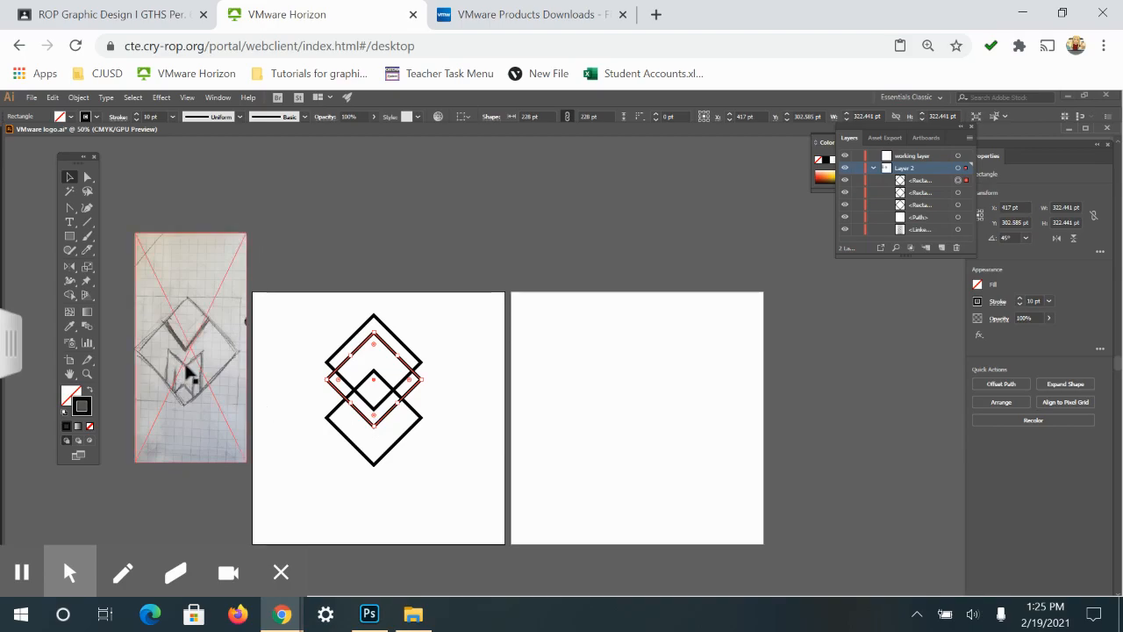
{"action": "left_click", "coordinate": [475, 429]}
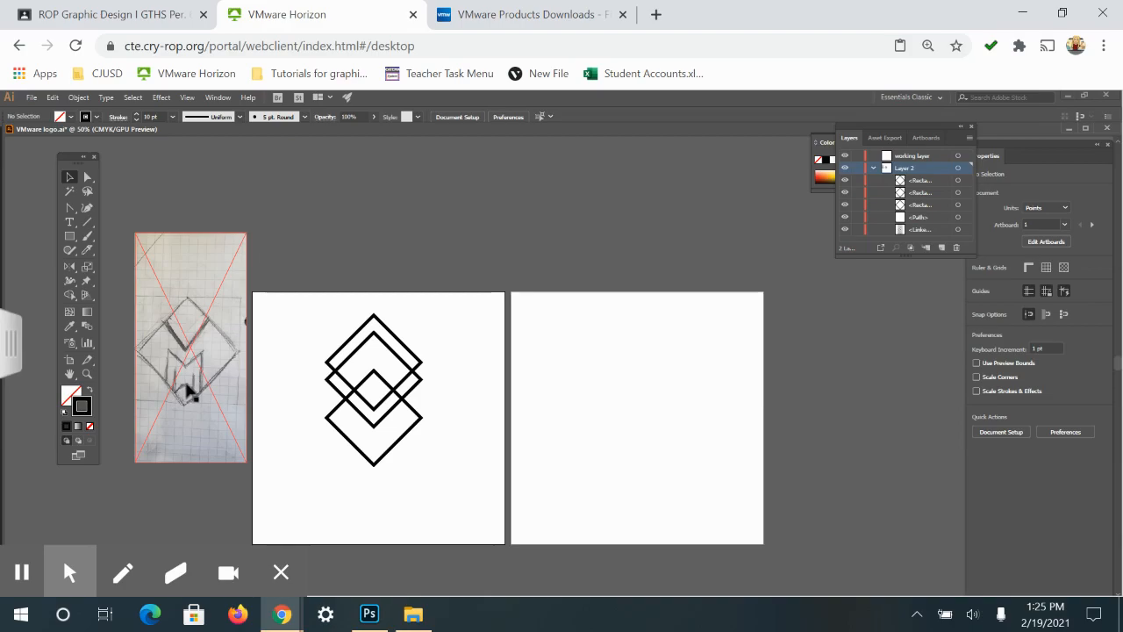
{"action": "left_click", "coordinate": [384, 425]}
{"action": "left_click_drag", "start_coordinate": [384, 425], "coordinate": [383, 528]}
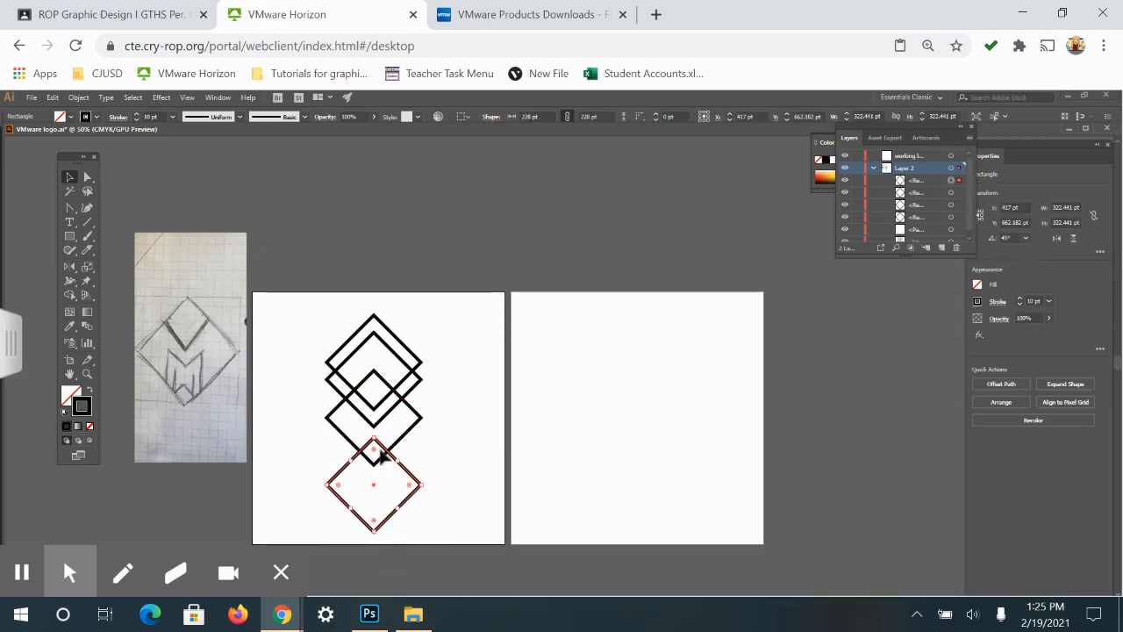
Select all four diamonds and align them by their horizontal centres
{"action": "left_click_drag", "start_coordinate": [452, 524], "coordinate": [276, 315]}
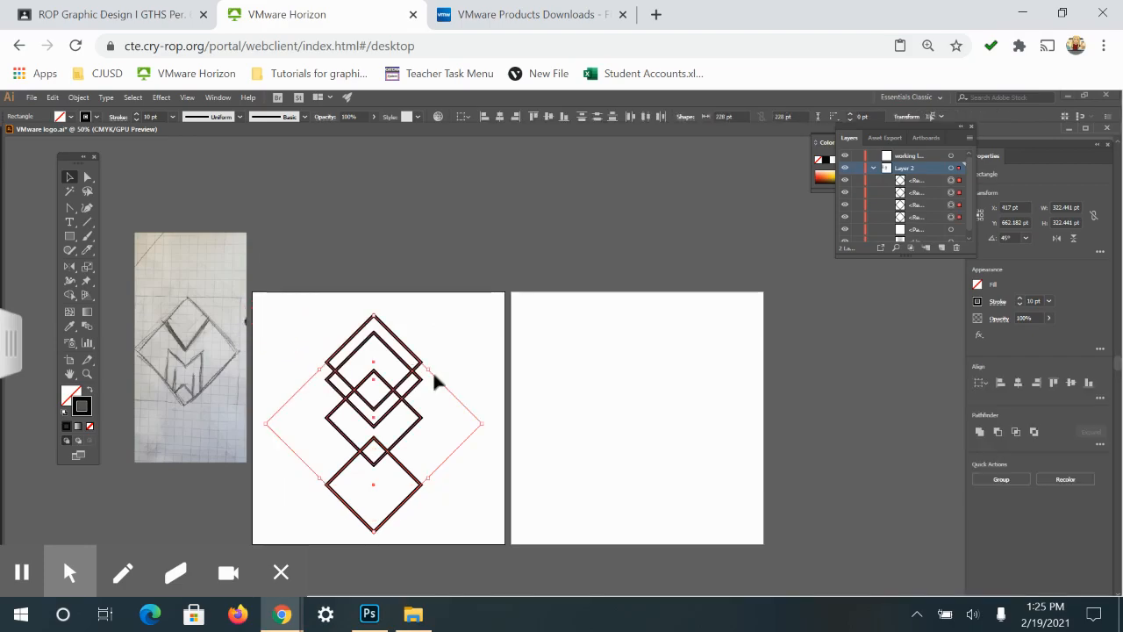
{"action": "left_click", "coordinate": [498, 116]}
{"action": "left_click", "coordinate": [523, 437]}
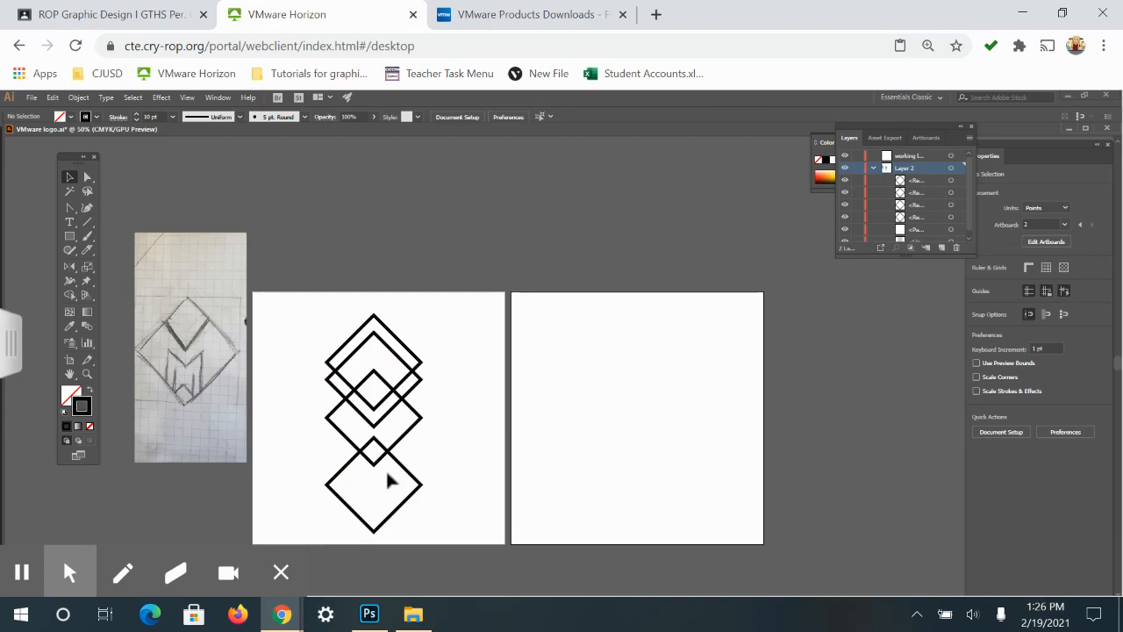
{"action": "left_click", "coordinate": [226, 370]}
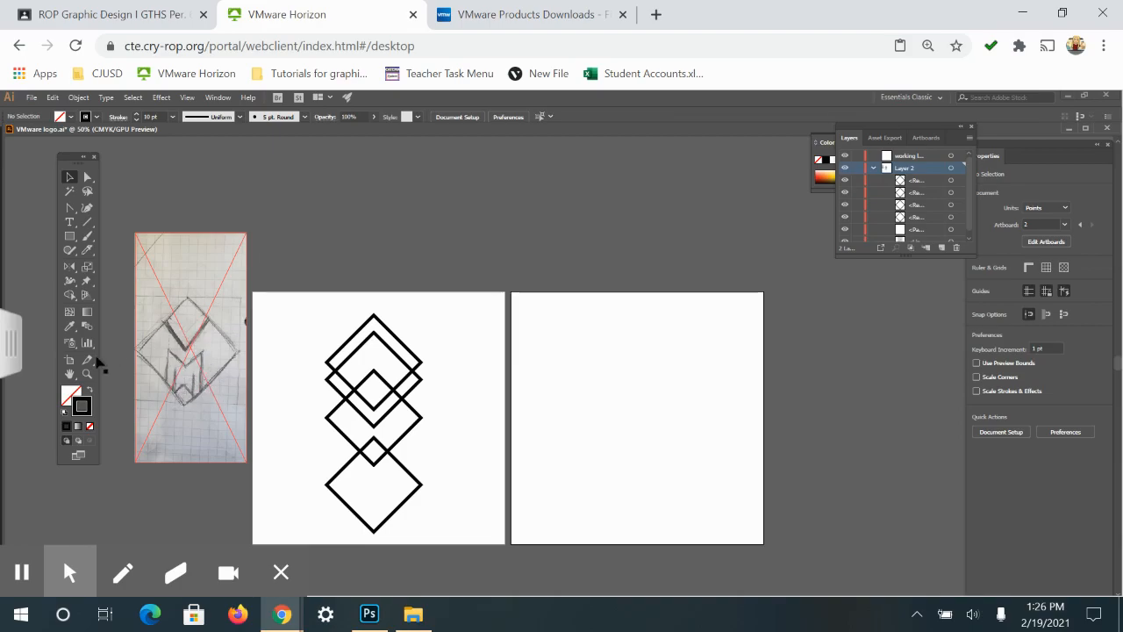
Draw a vertical line segment about 213 pt long from above the upper-left diamond crossing down to the third diamond's lower-left edge
{"action": "left_click", "coordinate": [86, 223]}
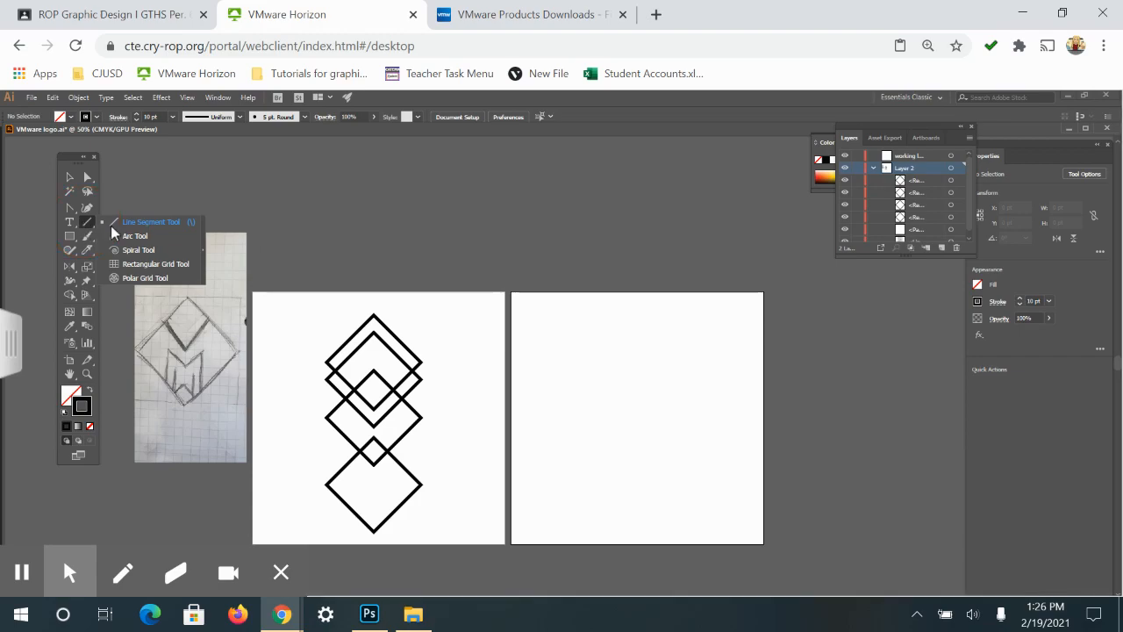
{"action": "left_click", "coordinate": [141, 222]}
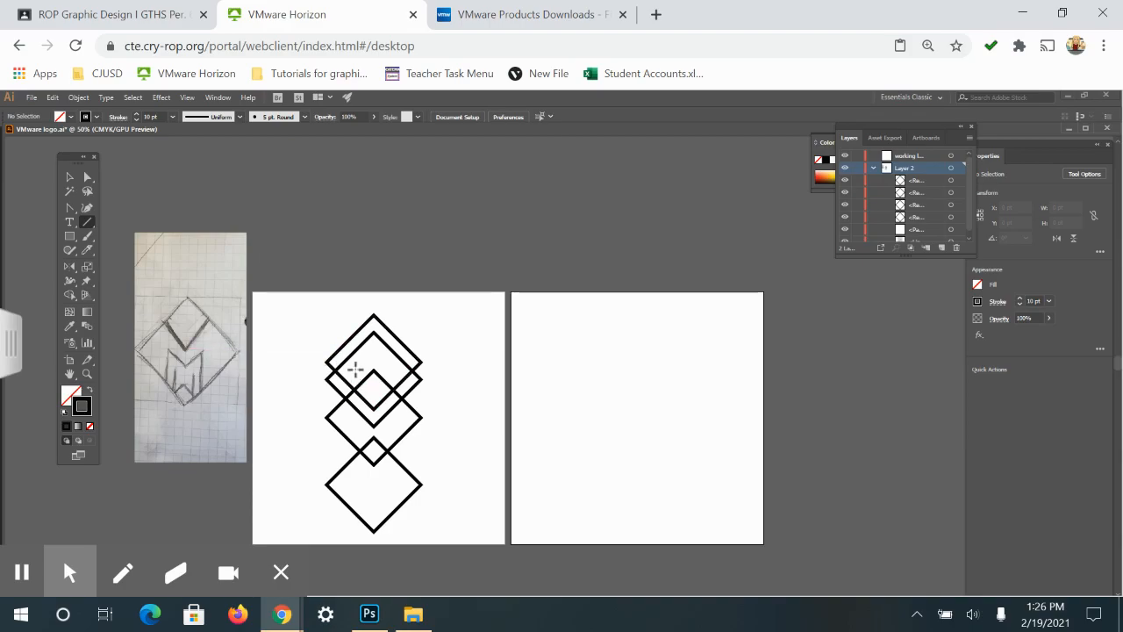
{"action": "key", "text": "ctrl+equal"}
{"action": "key", "text": "ctrl+equal"}
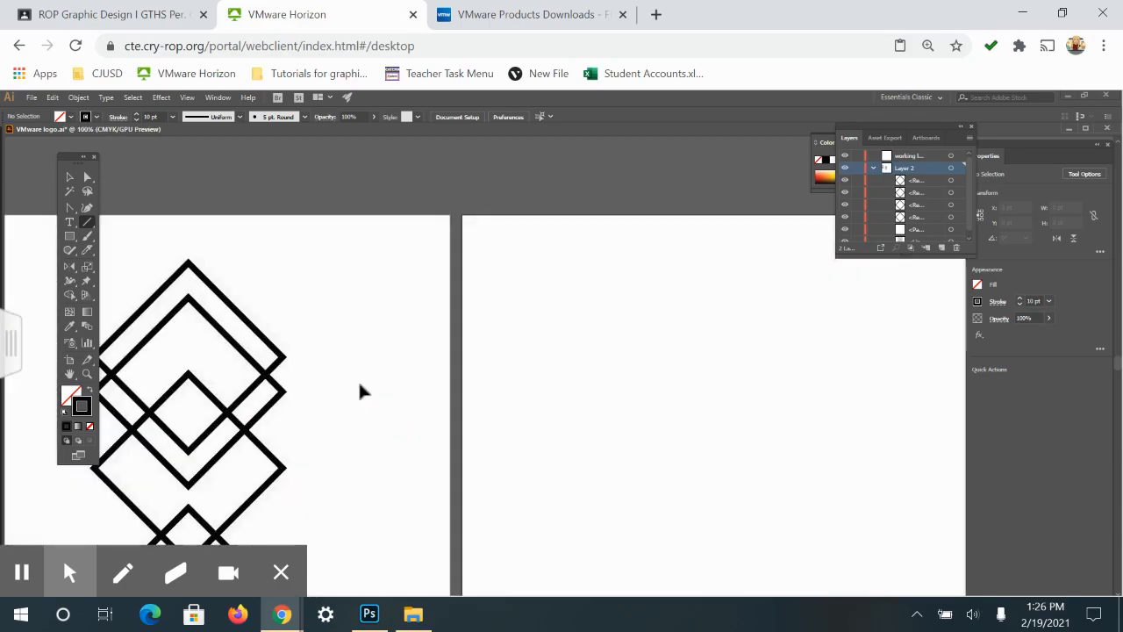
{"action": "key", "text": "ctrl+equal"}
{"action": "left_click_drag", "start_coordinate": [361, 381], "coordinate": [868, 456]}
{"action": "left_click_drag", "start_coordinate": [406, 418], "coordinate": [400, 258]}
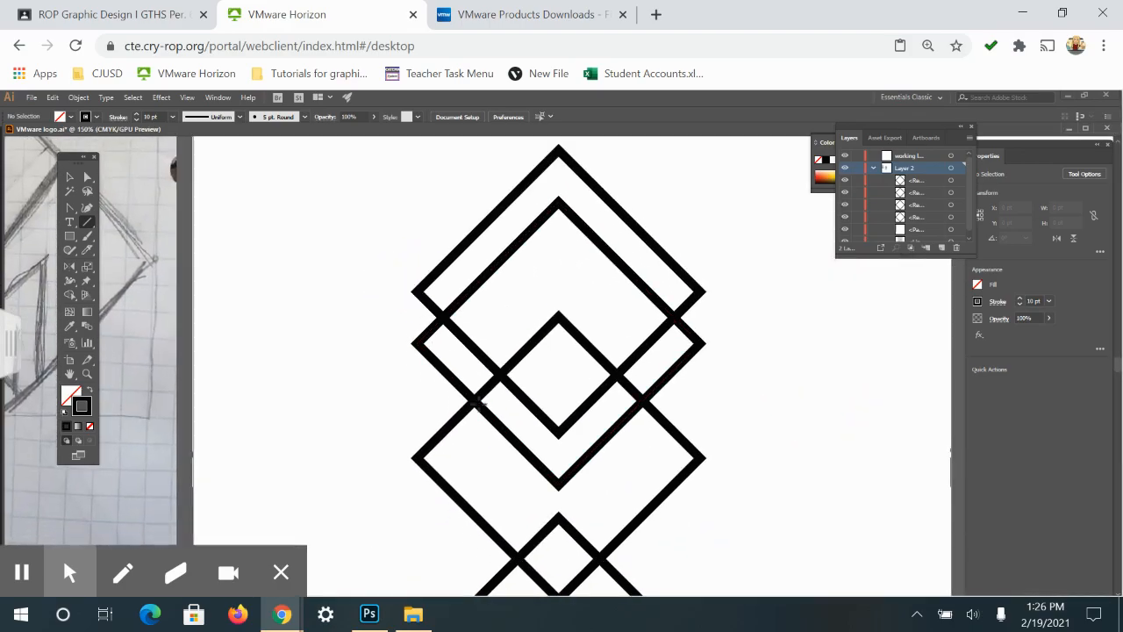
{"action": "left_click_drag", "start_coordinate": [547, 503], "coordinate": [545, 470]}
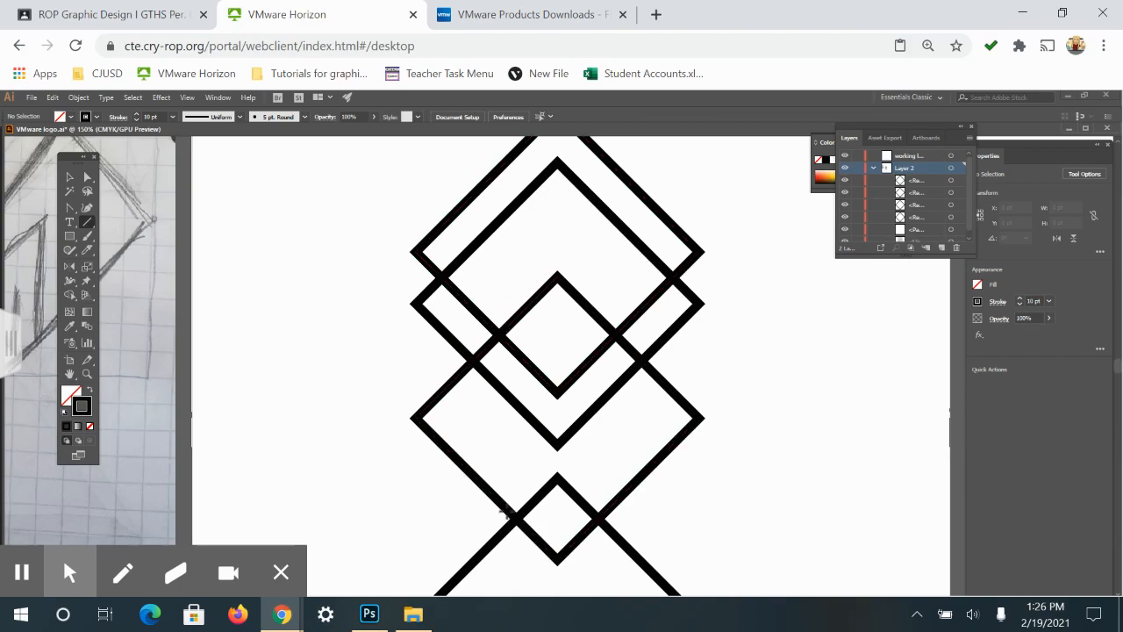
{"action": "left_click", "coordinate": [87, 221]}
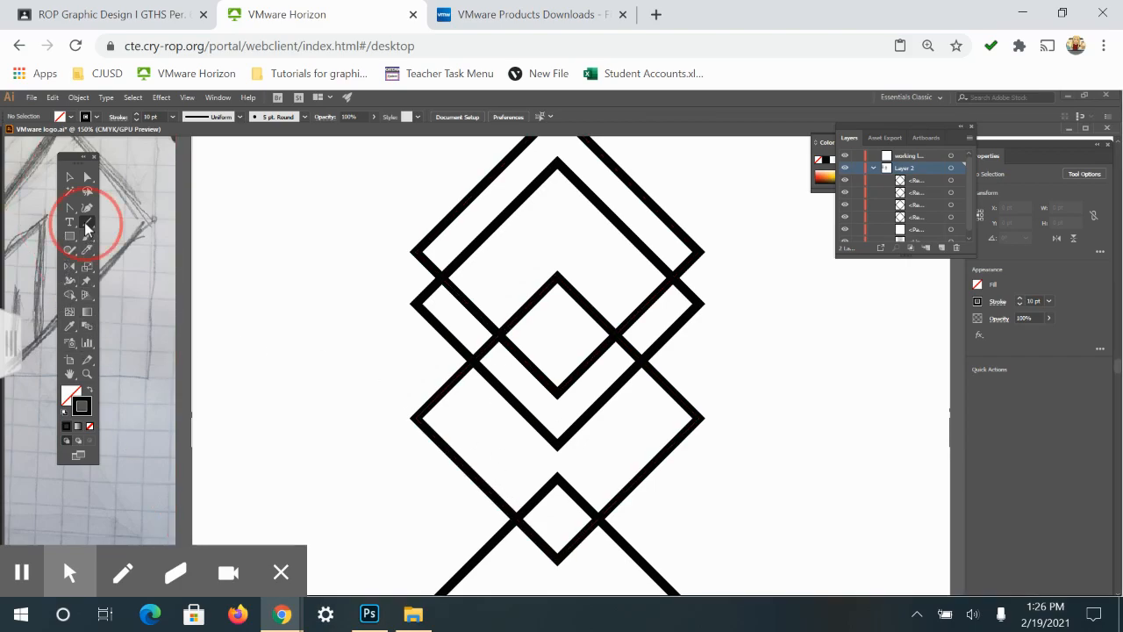
{"action": "left_click", "coordinate": [495, 307]}
{"action": "left_click_drag", "start_coordinate": [494, 307], "coordinate": [512, 496]}
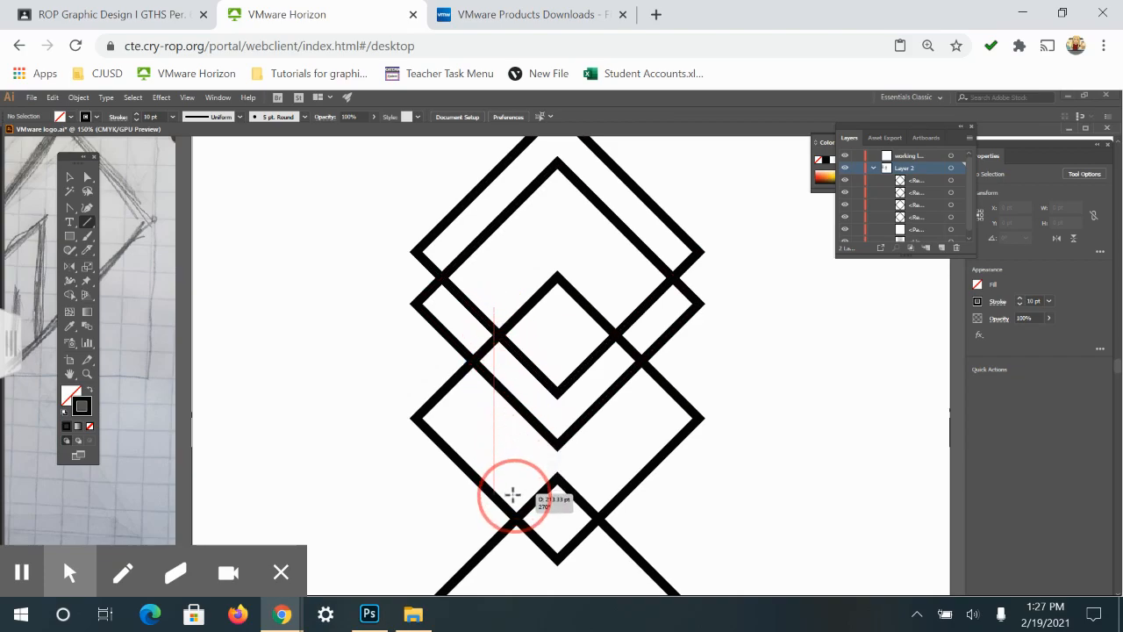
{"action": "left_click_drag", "start_coordinate": [512, 496], "coordinate": [513, 496]}
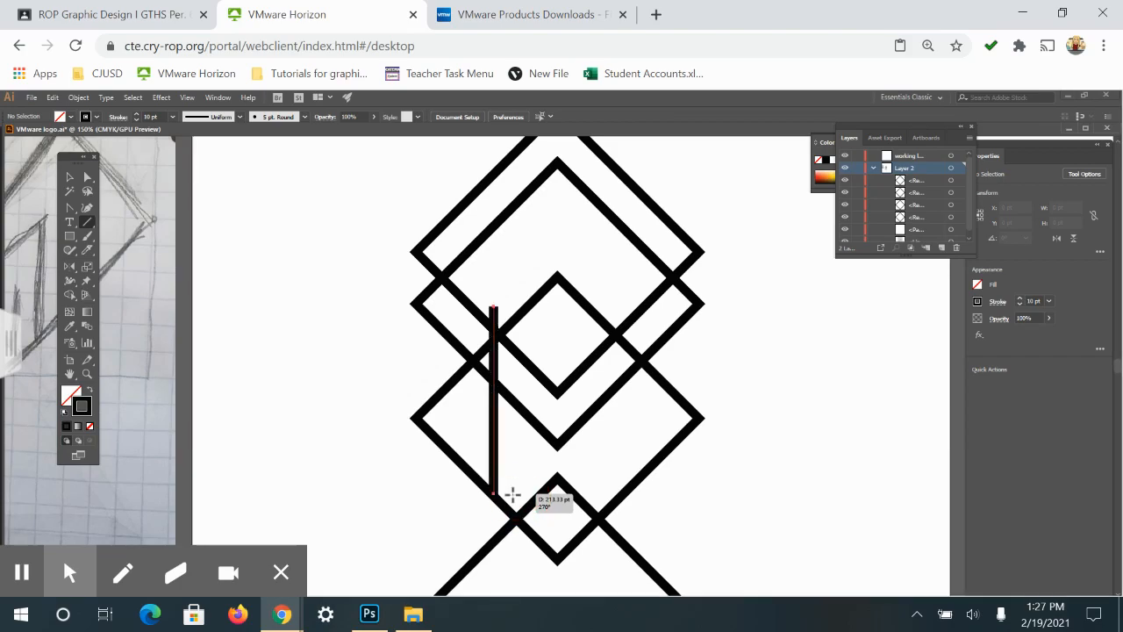
Nudge the vertical line 3 pt right and slightly down so its lower end meets the third diamond's lower-left edge
{"action": "key", "text": "Right"}
{"action": "key", "text": "Right"}
{"action": "key", "text": "Right"}
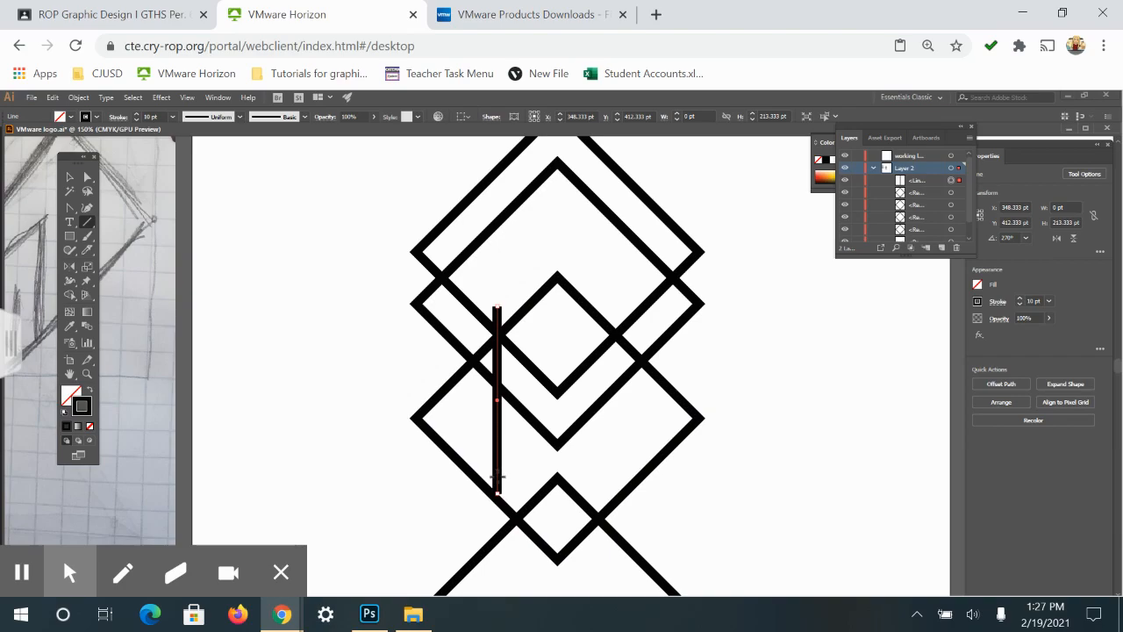
{"action": "key", "text": "Down"}
{"action": "key", "text": "ctrl+plus"}
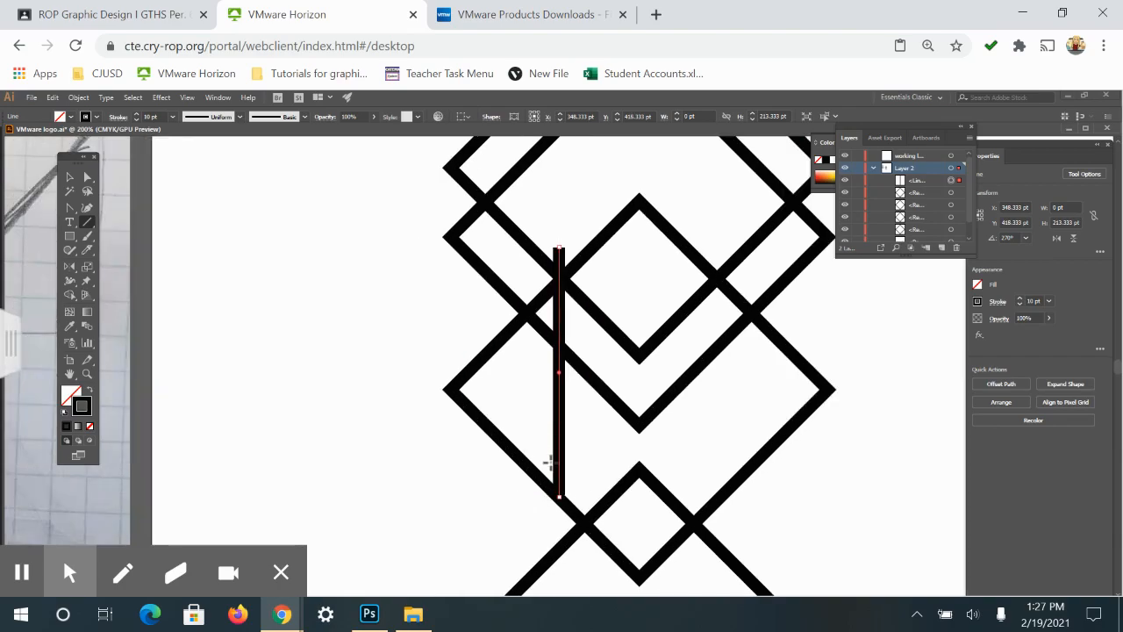
{"action": "left_click", "coordinate": [334, 432]}
{"action": "left_click", "coordinate": [531, 380]}
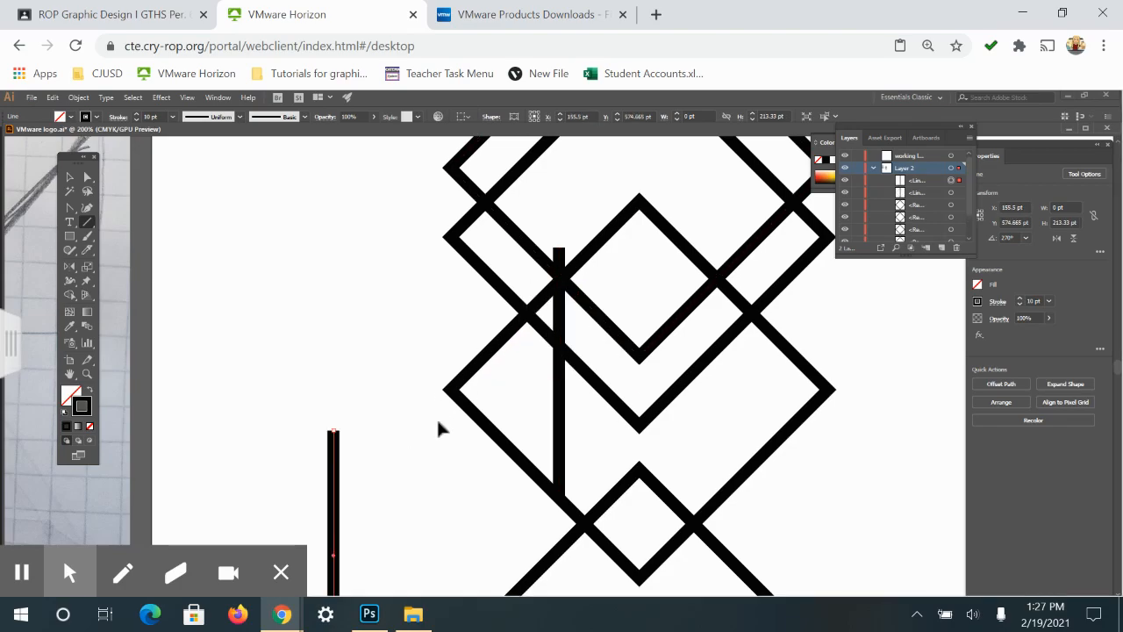
{"action": "key", "text": "ctrl+z"}
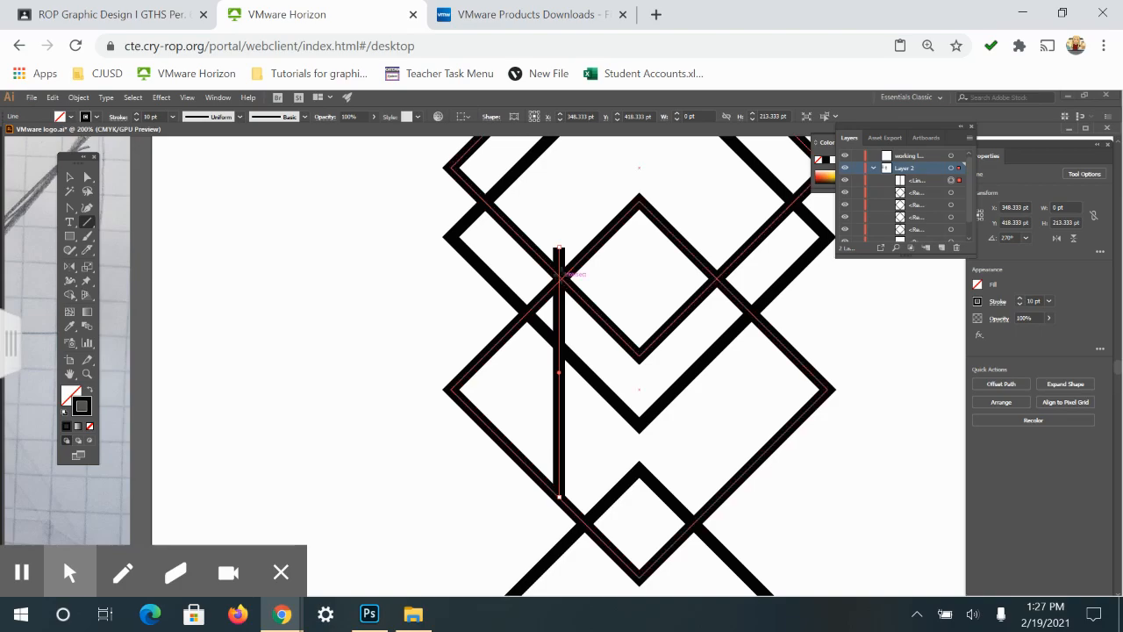
Nudge the vertical line 2 pt right and check against the diamonds' paths that it is centred on their left crossing
{"action": "key", "text": "Right"}
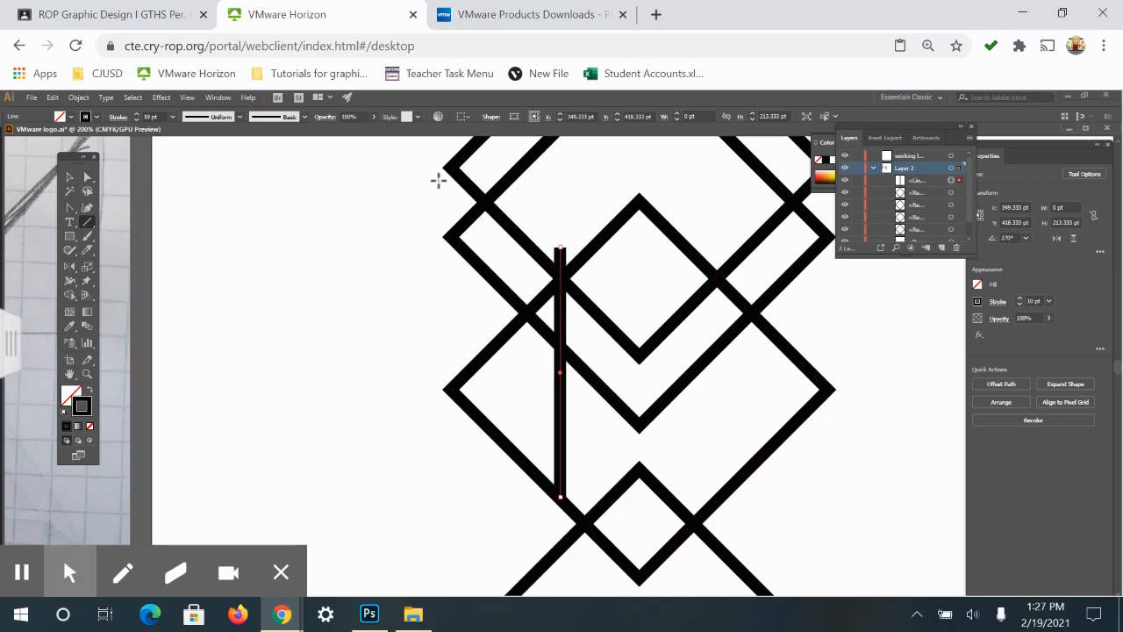
{"action": "left_click", "coordinate": [70, 177]}
{"action": "left_click_drag", "start_coordinate": [522, 214], "coordinate": [584, 325]}
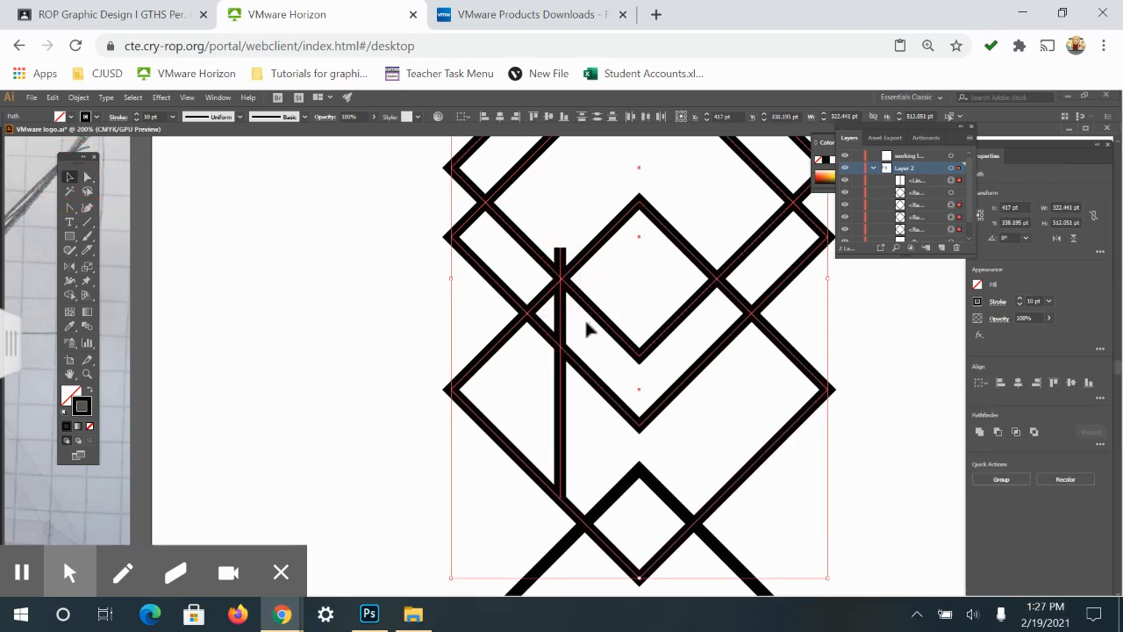
{"action": "left_click", "coordinate": [518, 369]}
{"action": "left_click", "coordinate": [562, 413]}
{"action": "left_click", "coordinate": [562, 412]}
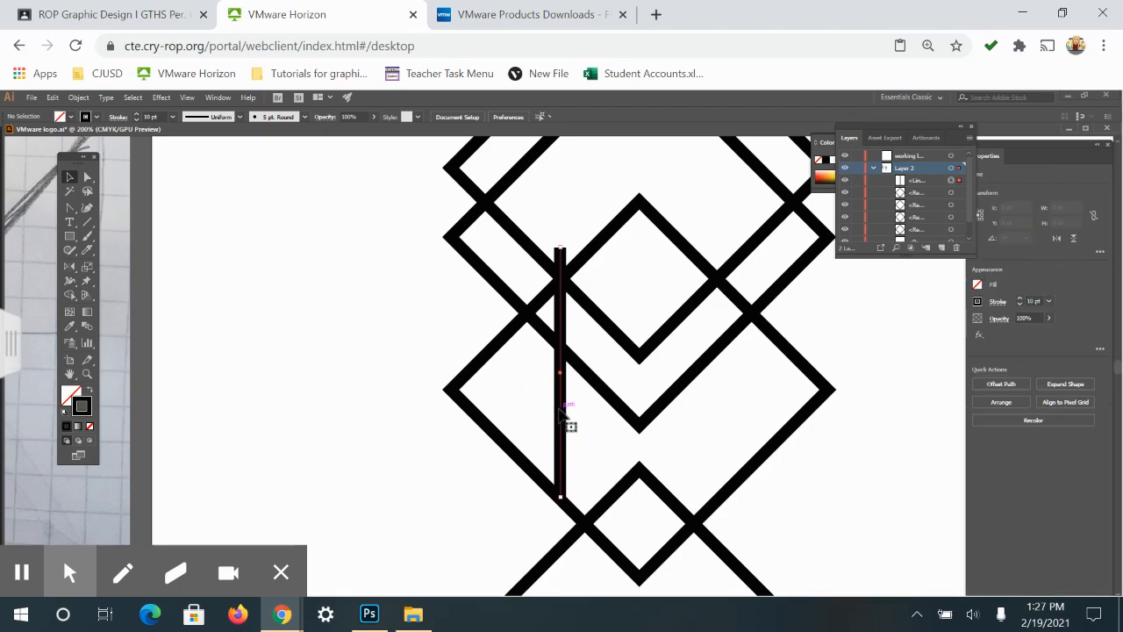
{"action": "left_click", "coordinate": [407, 328]}
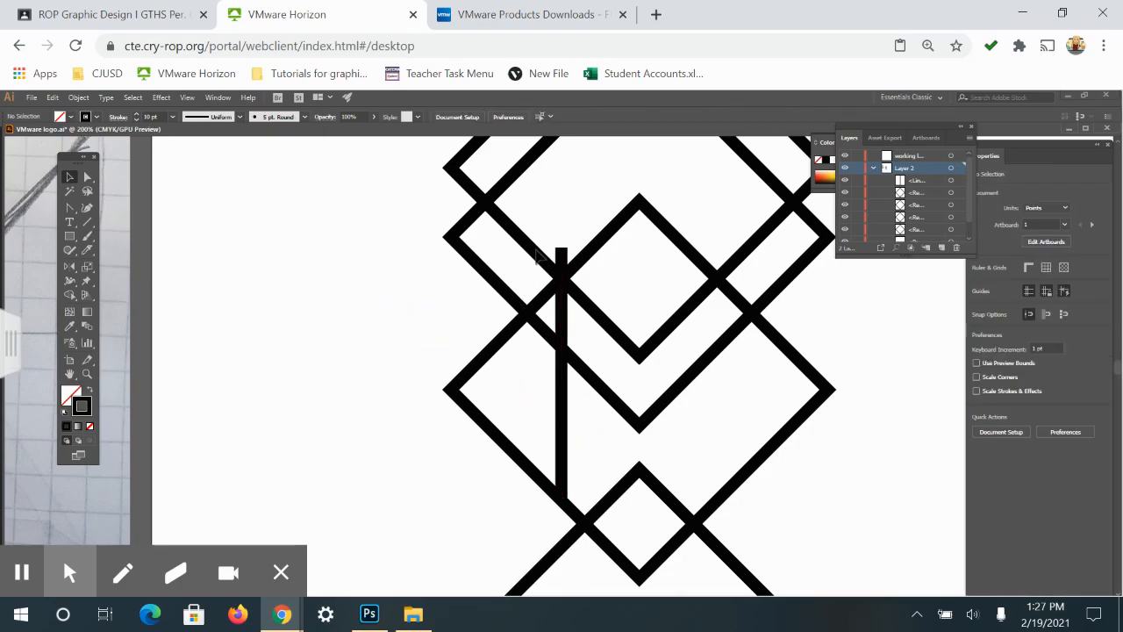
{"action": "left_click_drag", "start_coordinate": [541, 254], "coordinate": [604, 346]}
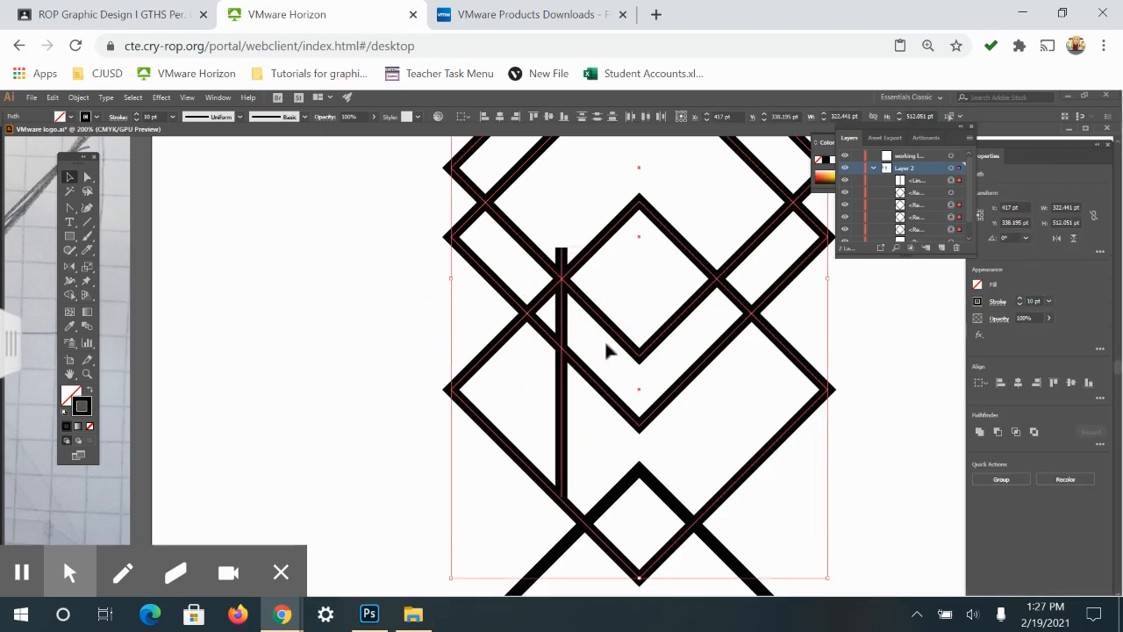
{"action": "left_click", "coordinate": [270, 356]}
{"action": "left_click", "coordinate": [561, 421]}
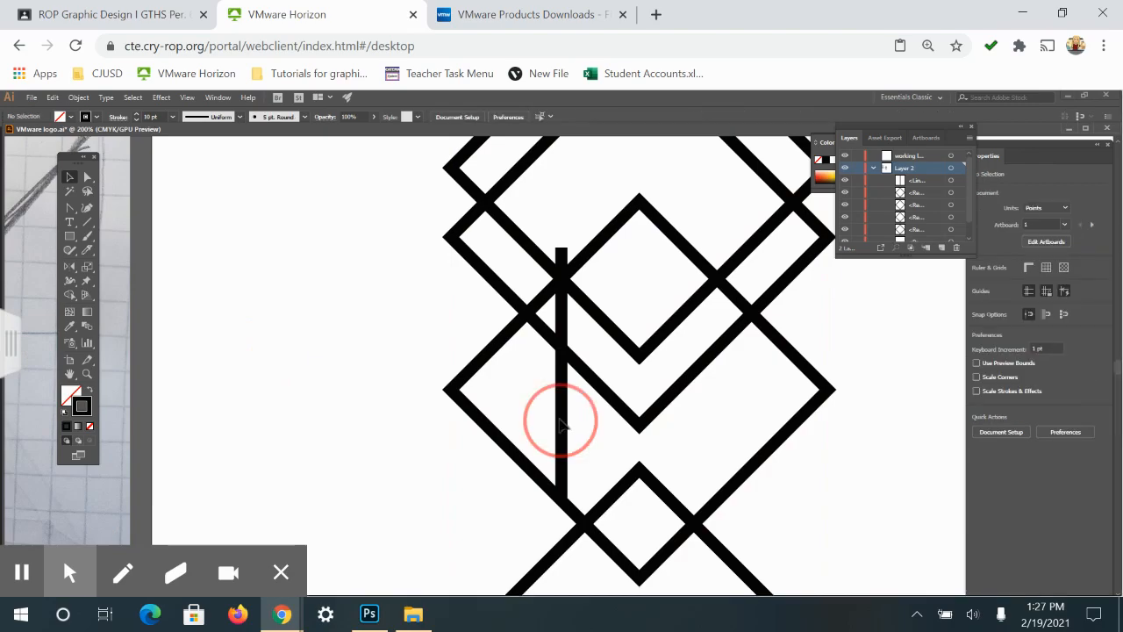
{"action": "left_click", "coordinate": [563, 427]}
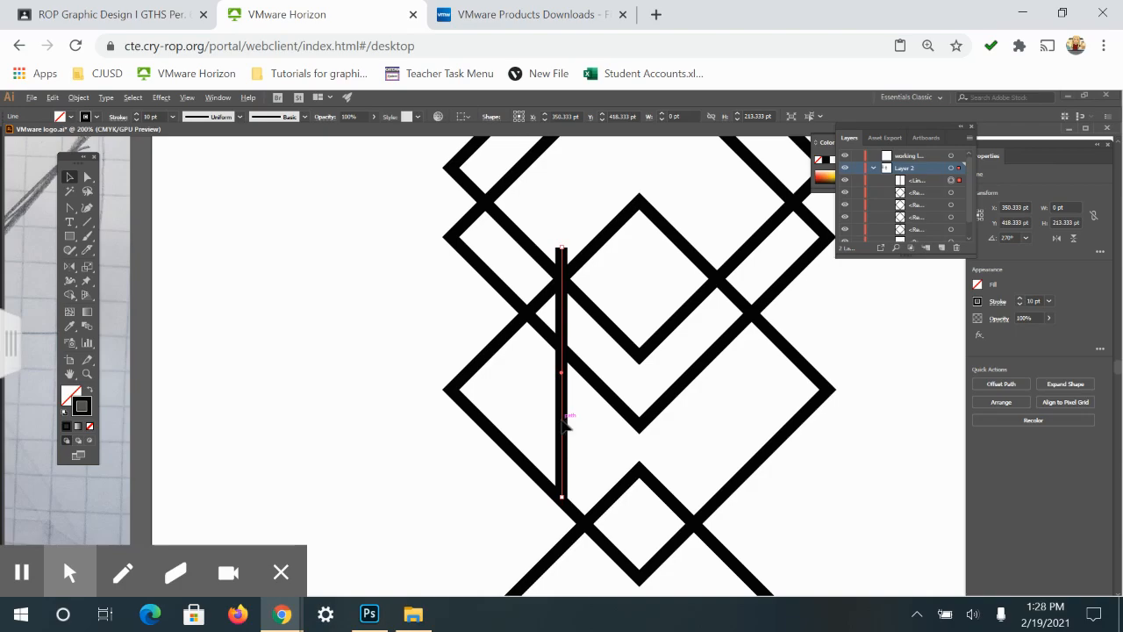
Duplicate the long vertical line horizontally onto the matching right-hand crossing of the diamonds
{"action": "left_click", "coordinate": [566, 419]}
{"action": "left_click", "coordinate": [624, 420]}
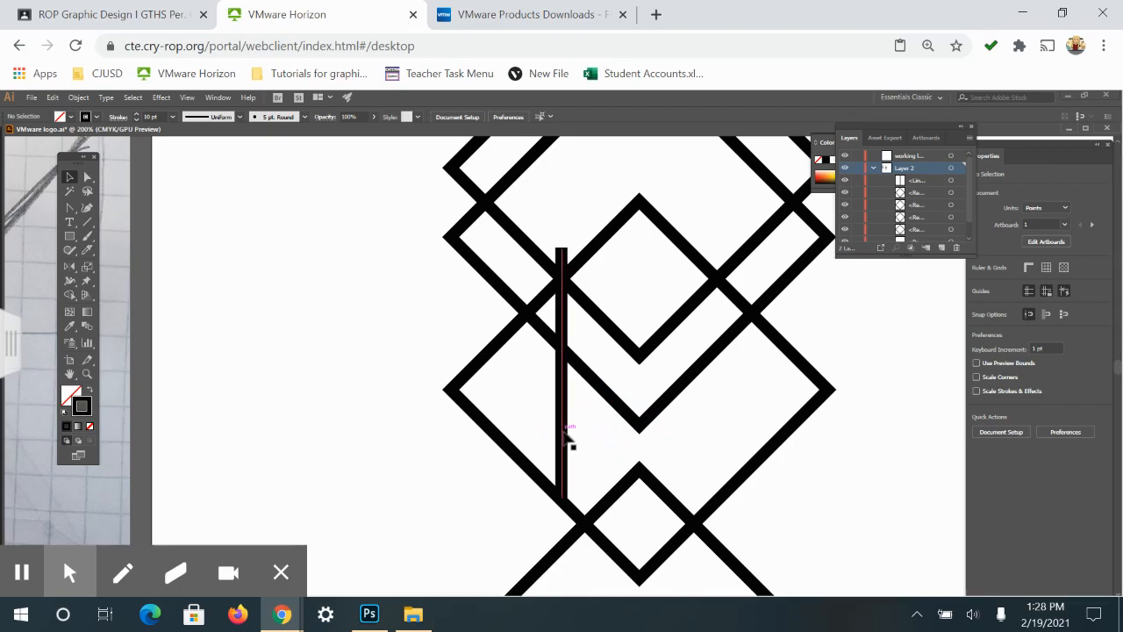
{"action": "left_click_drag", "start_coordinate": [565, 436], "coordinate": [722, 447]}
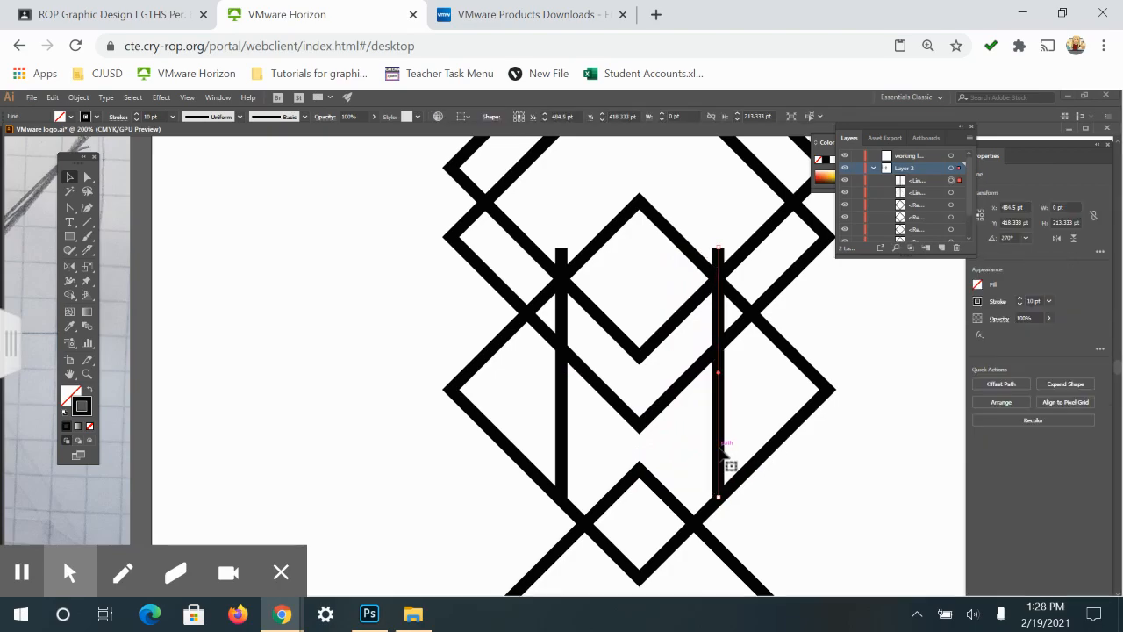
{"action": "left_click", "coordinate": [834, 534]}
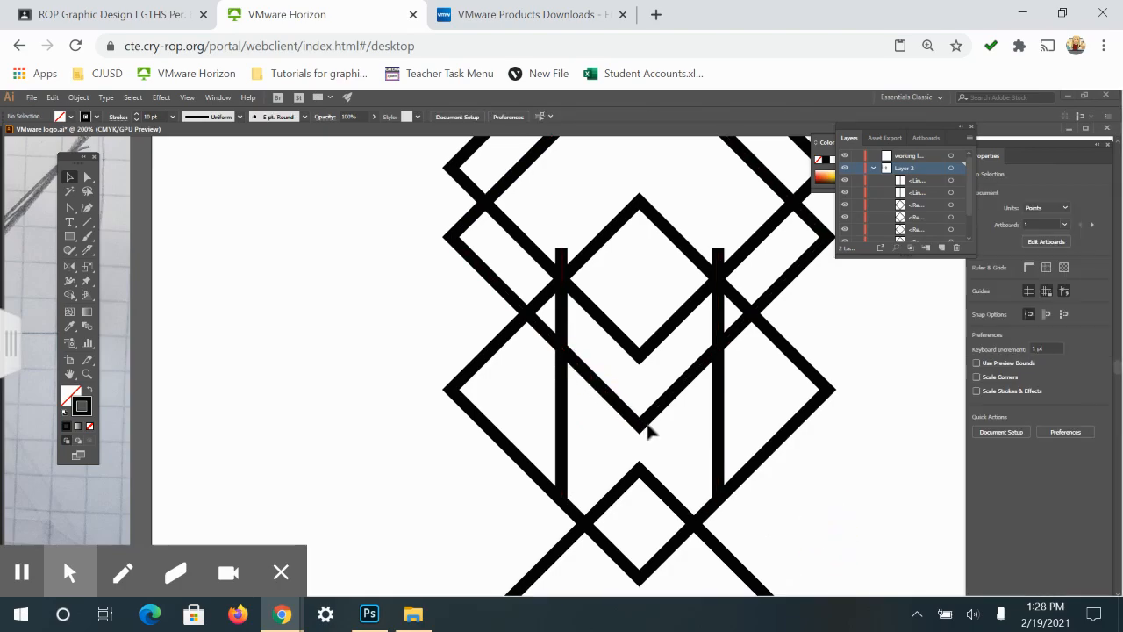
Draw a vertical line about 131 pt long upward through the left crossing of the two lowest diamonds
{"action": "scroll", "coordinate": [649, 430], "scroll_direction": "up", "scroll_amount": 1}
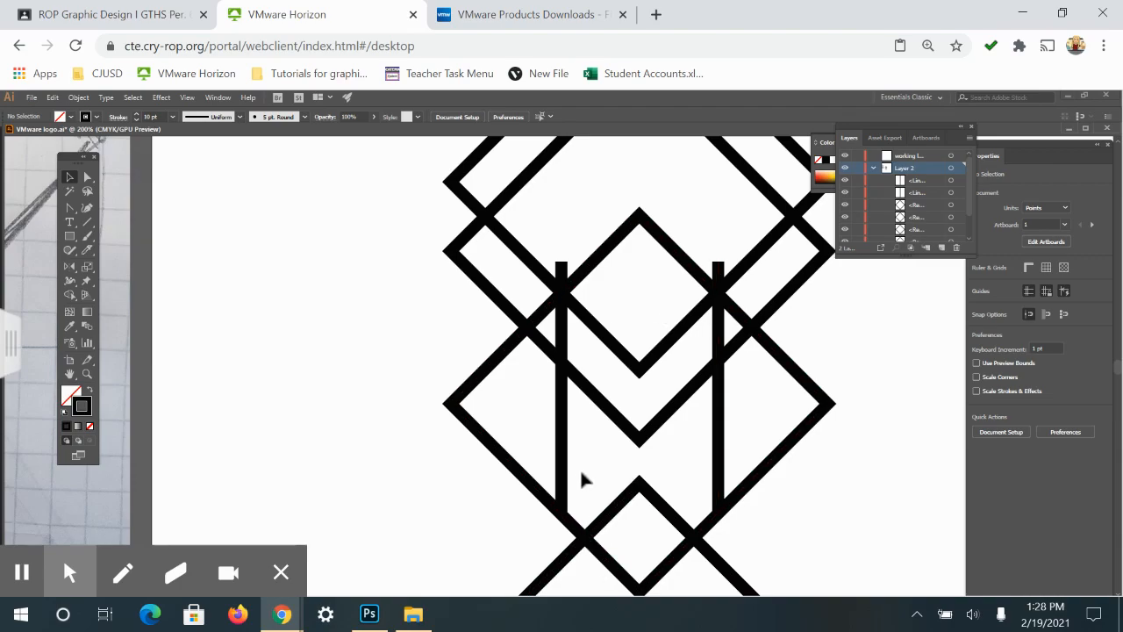
{"action": "left_click", "coordinate": [88, 222]}
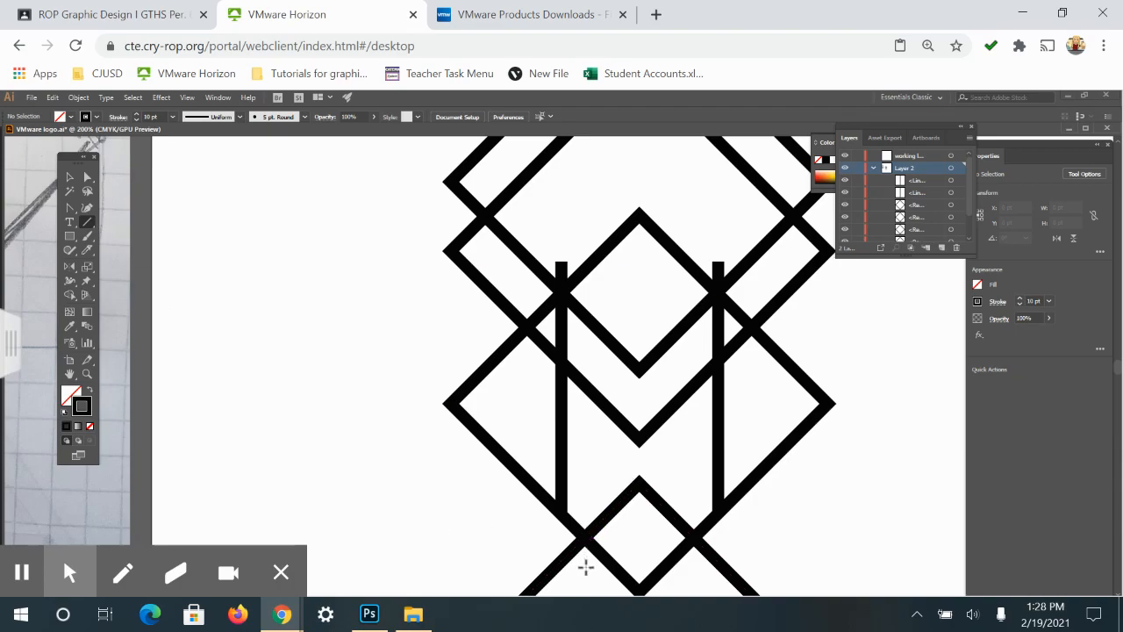
{"action": "left_click_drag", "start_coordinate": [585, 566], "coordinate": [595, 414]}
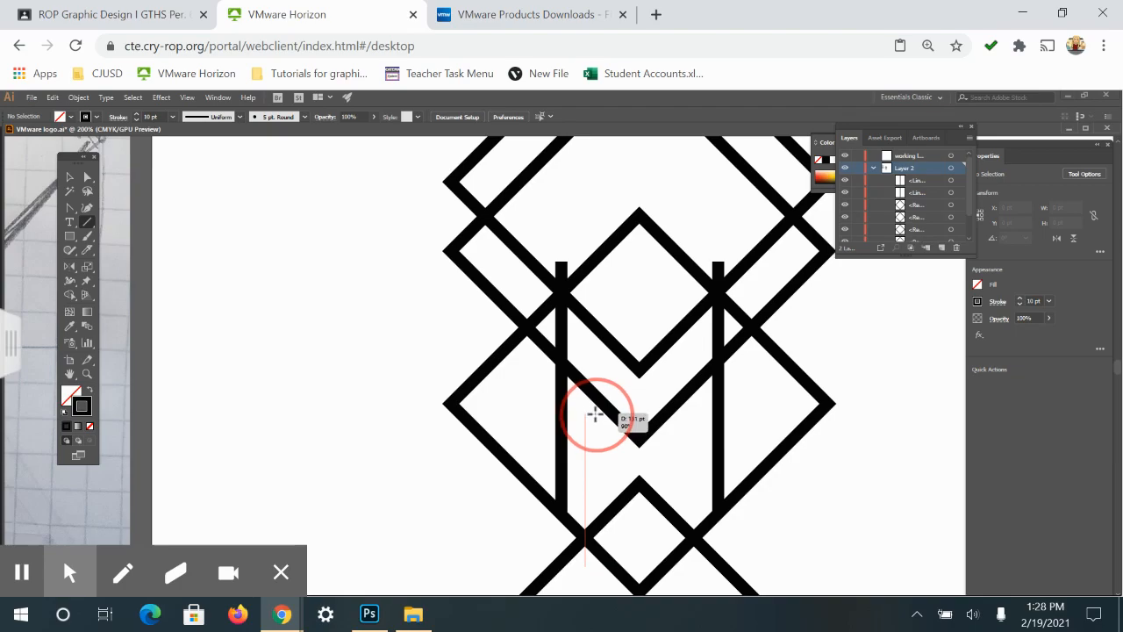
{"action": "left_click_drag", "start_coordinate": [594, 414], "coordinate": [595, 415]}
{"action": "left_click", "coordinate": [69, 178]}
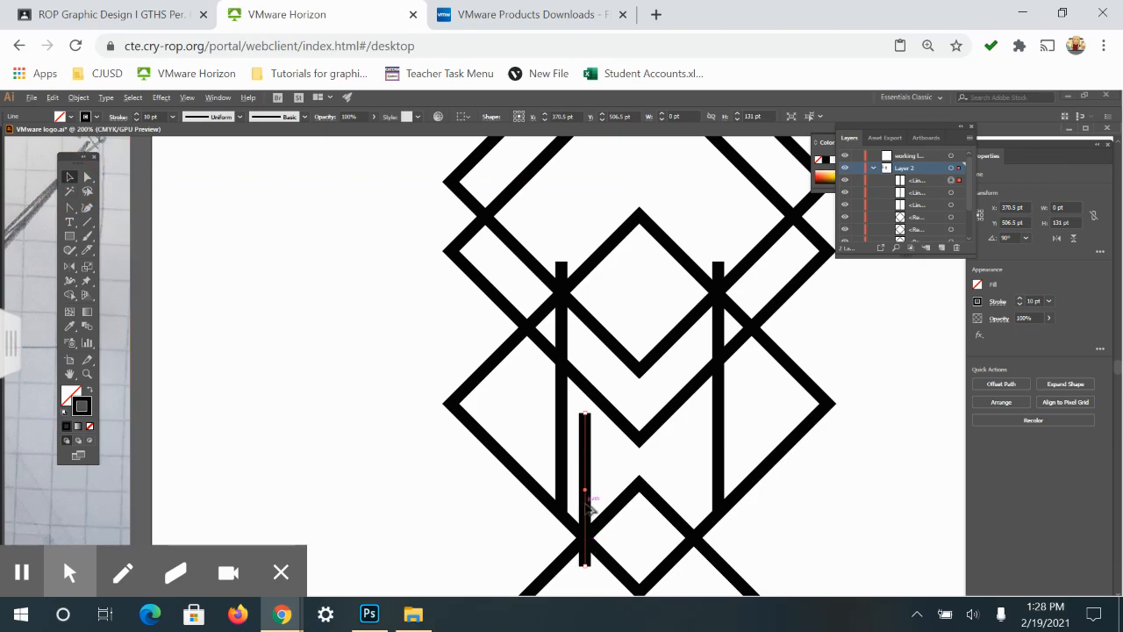
{"action": "left_click", "coordinate": [624, 518]}
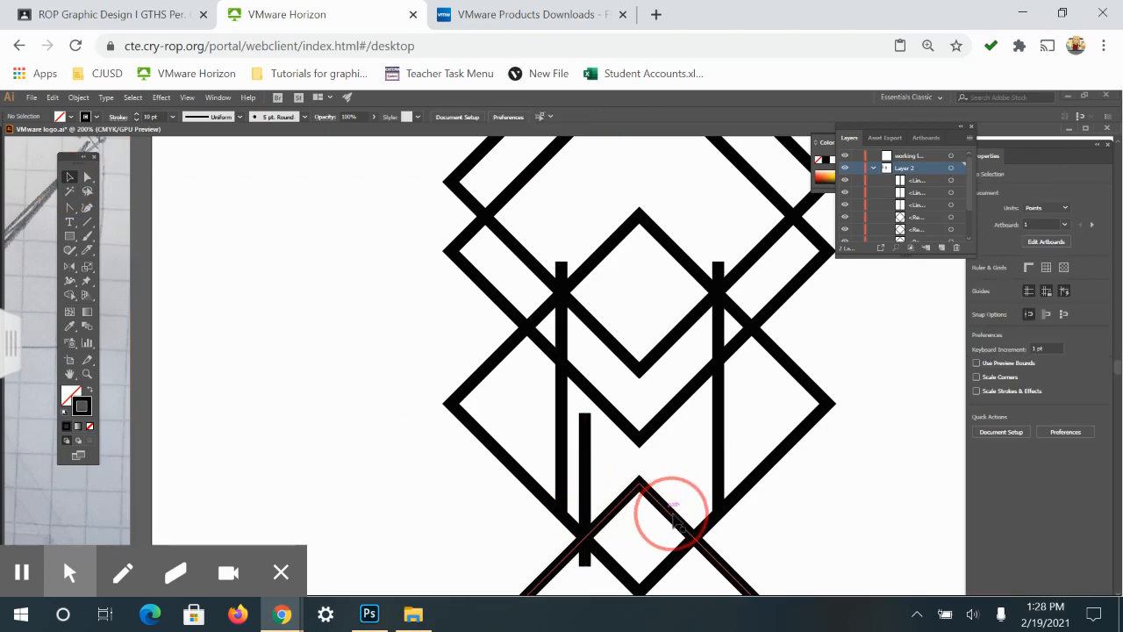
Duplicate the short vertical line horizontally onto the right crossing of the two lowest diamonds
{"action": "left_click_drag", "start_coordinate": [589, 496], "coordinate": [697, 511]}
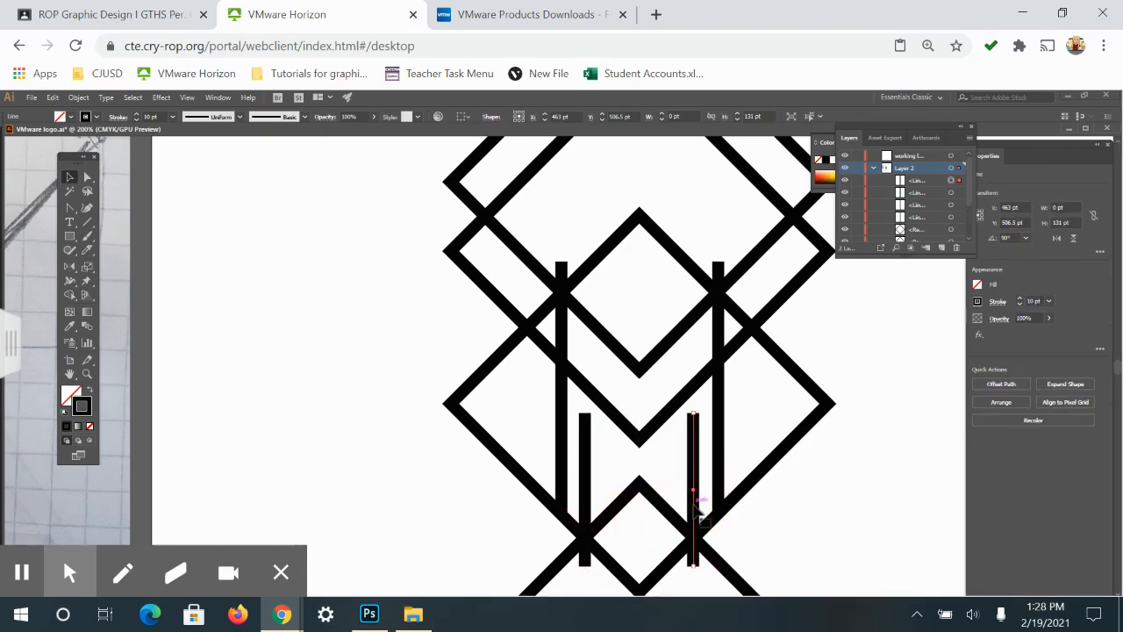
{"action": "left_click", "coordinate": [736, 534]}
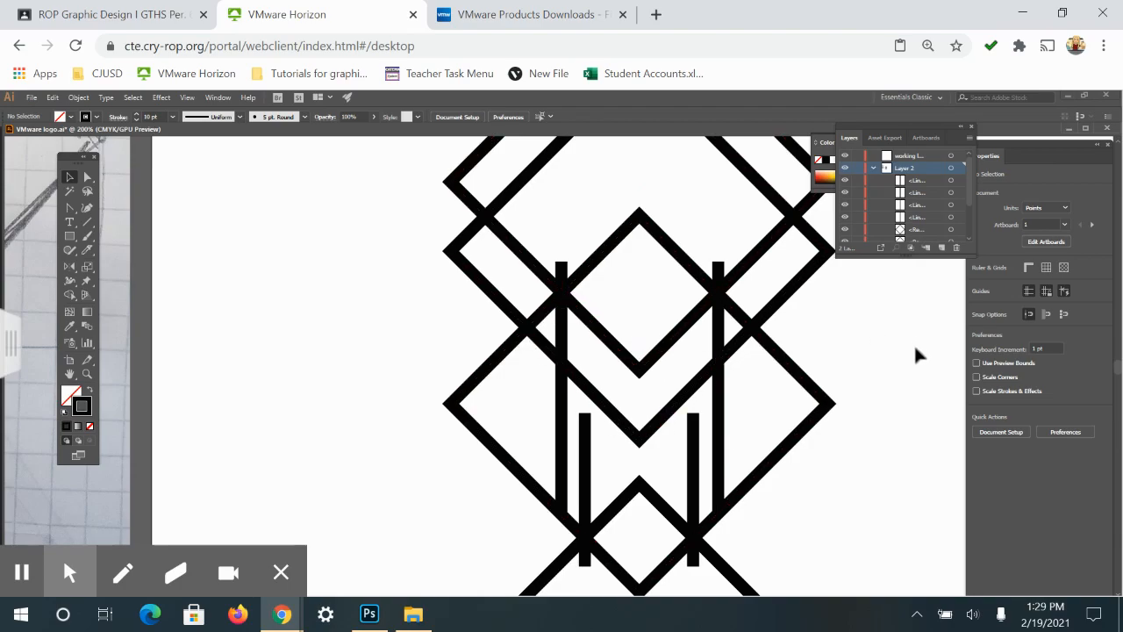
{"action": "left_click", "coordinate": [895, 408]}
Select all the diamonds and vertical lines and expand their fill and stroke into shapes
{"action": "left_click_drag", "start_coordinate": [870, 424], "coordinate": [796, 438]}
{"action": "key", "text": "ctrl+minus"}
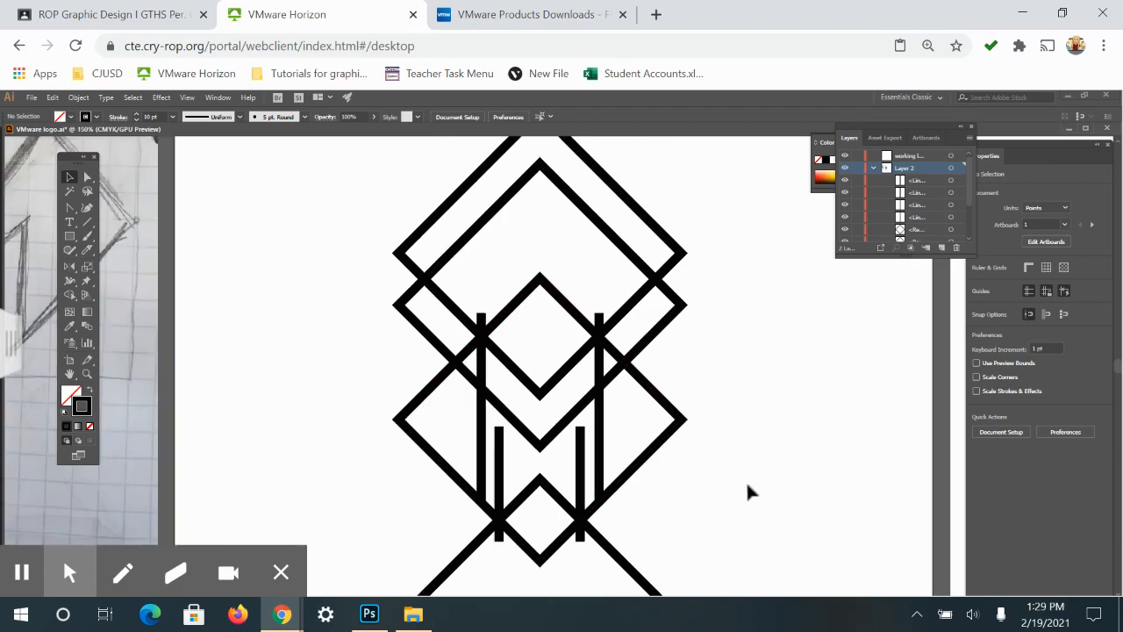
{"action": "scroll", "coordinate": [752, 545], "scroll_direction": "down", "scroll_amount": 2}
{"action": "left_click_drag", "start_coordinate": [733, 576], "coordinate": [349, 122]}
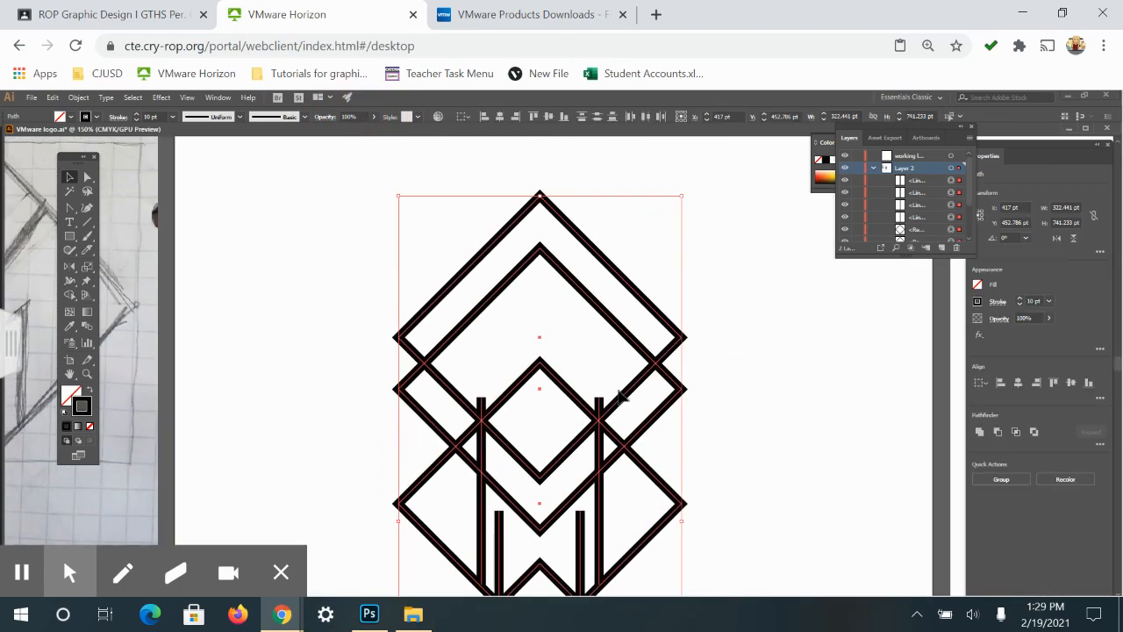
{"action": "scroll", "coordinate": [651, 352], "scroll_direction": "down", "scroll_amount": 1}
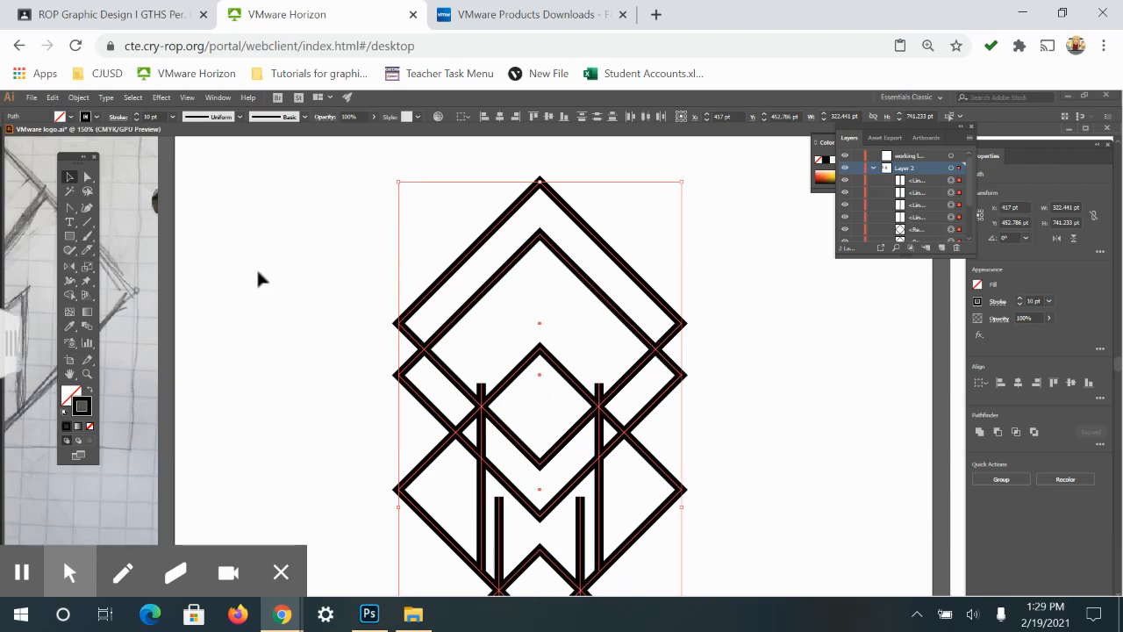
{"action": "left_click", "coordinate": [80, 97]}
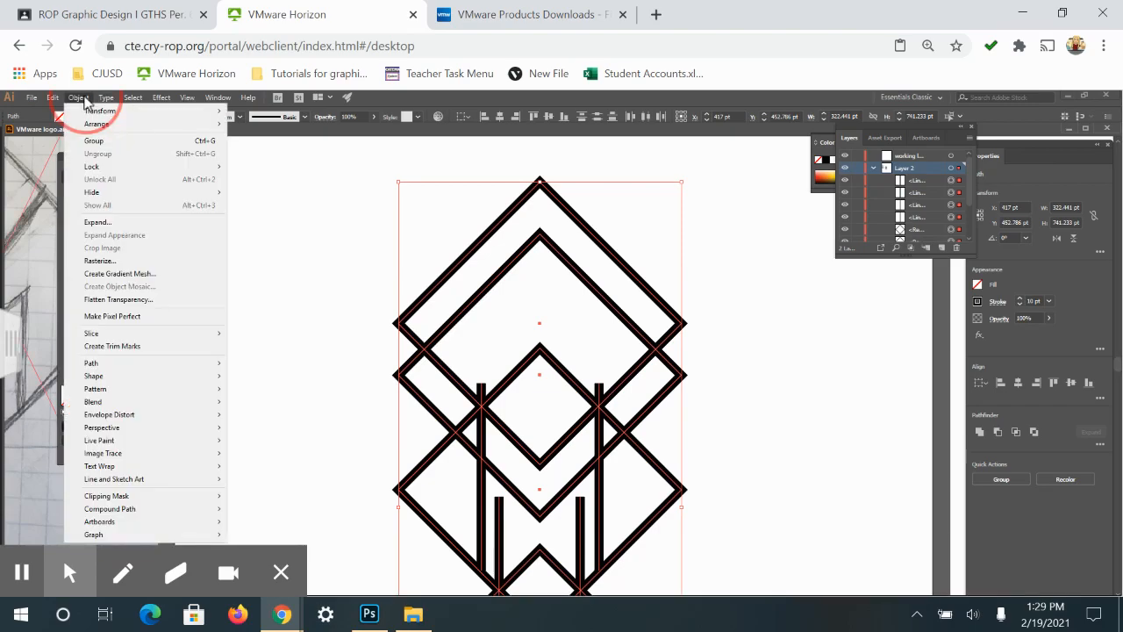
{"action": "left_click", "coordinate": [99, 223]}
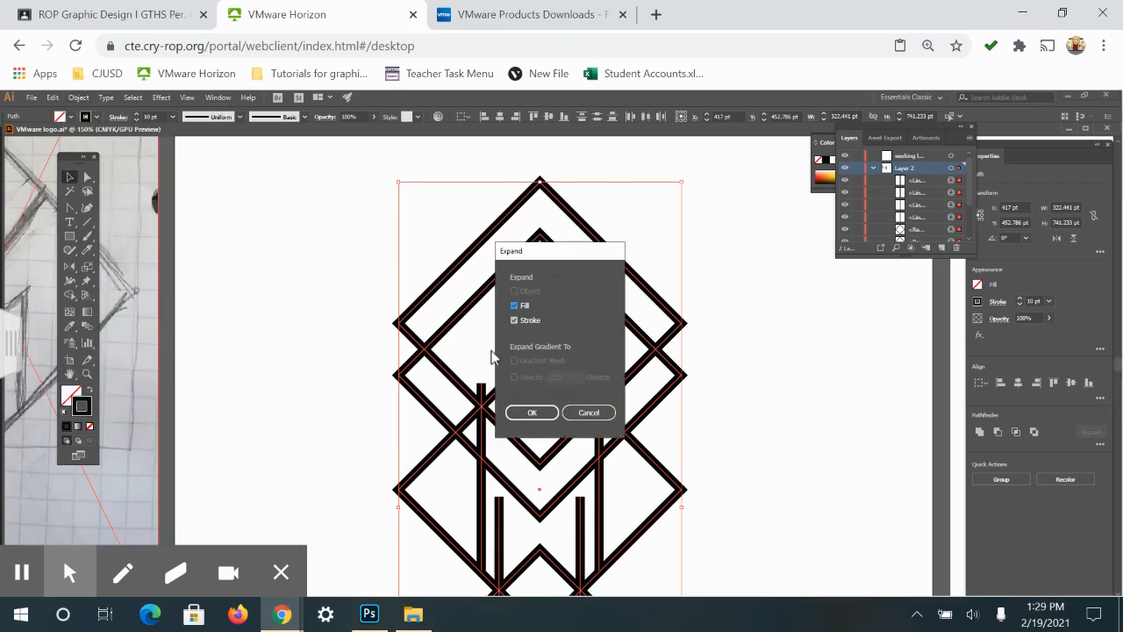
{"action": "left_click", "coordinate": [532, 413]}
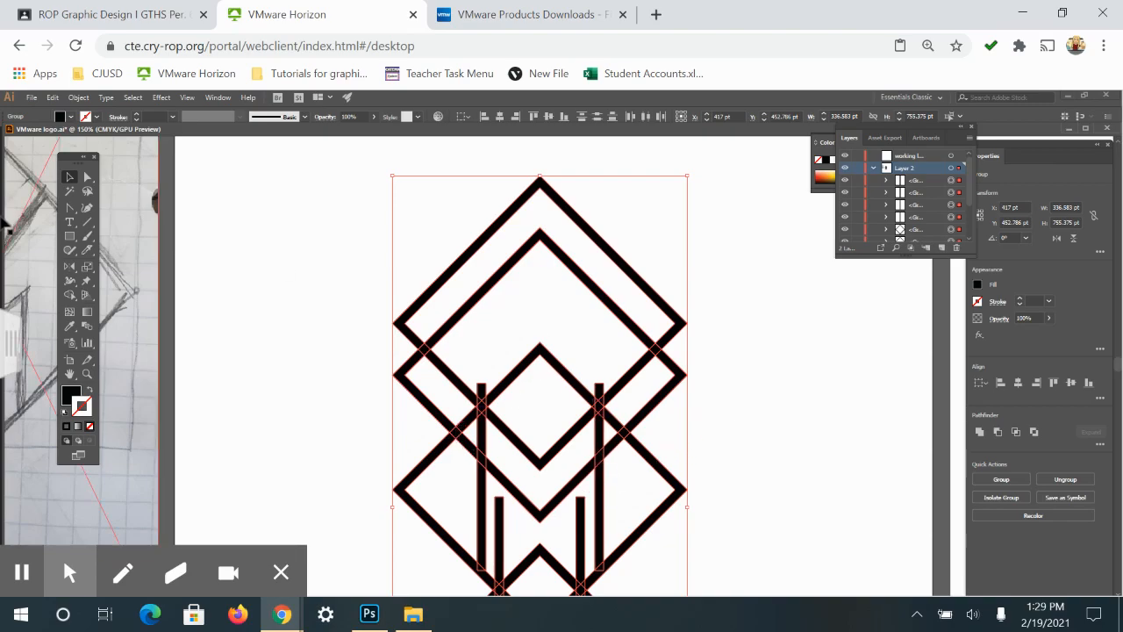
Use the Shape Builder tool to remove the parts of the two upper diamonds outside the central logo diamond, including the leftover fragments
{"action": "left_click", "coordinate": [70, 298]}
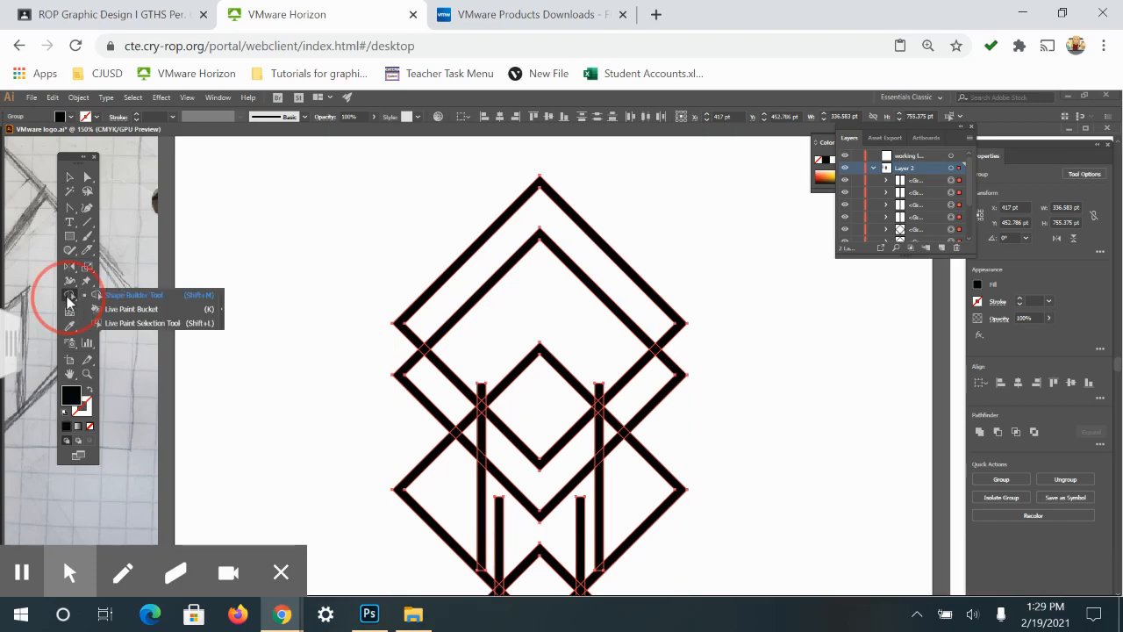
{"action": "left_click", "coordinate": [136, 299]}
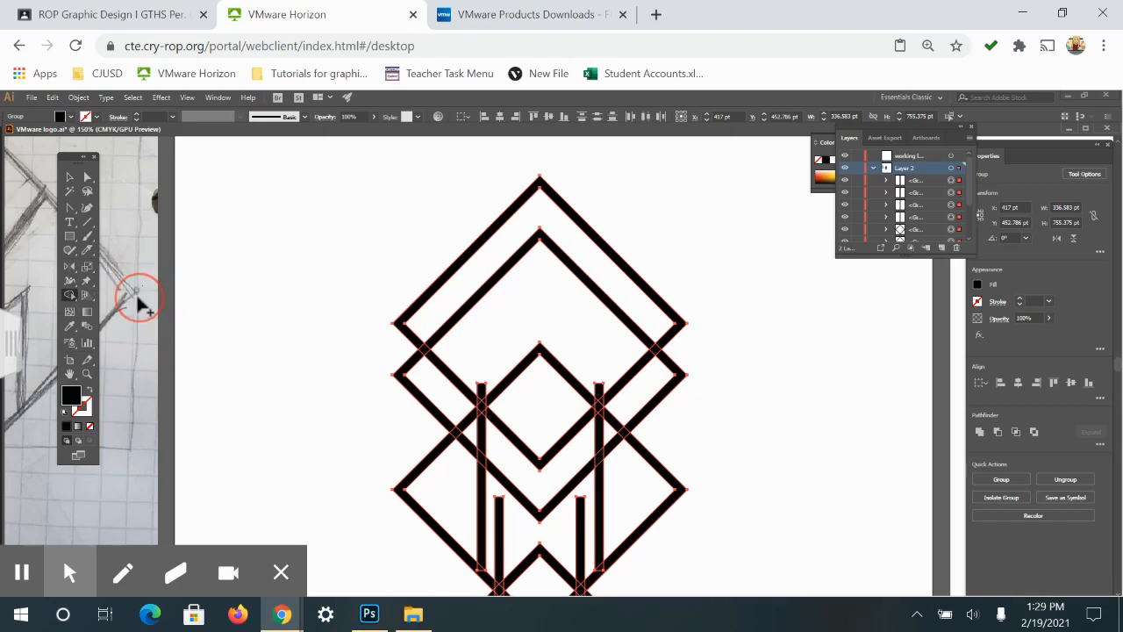
{"action": "key", "text": "ctrl+equal"}
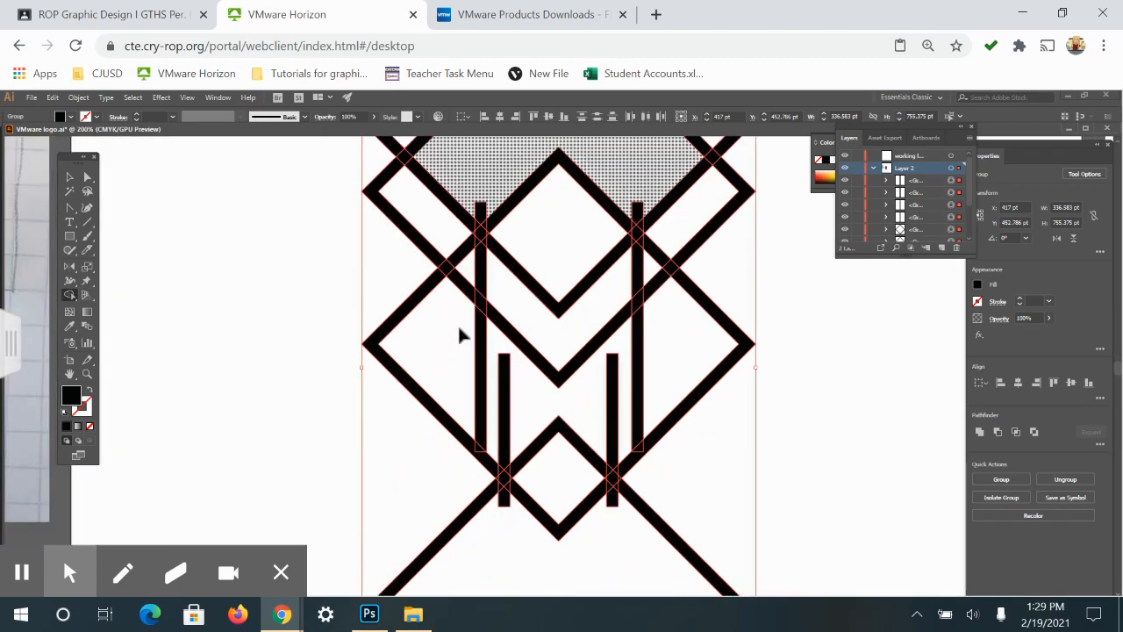
{"action": "scroll", "coordinate": [460, 334], "scroll_direction": "up", "scroll_amount": 5}
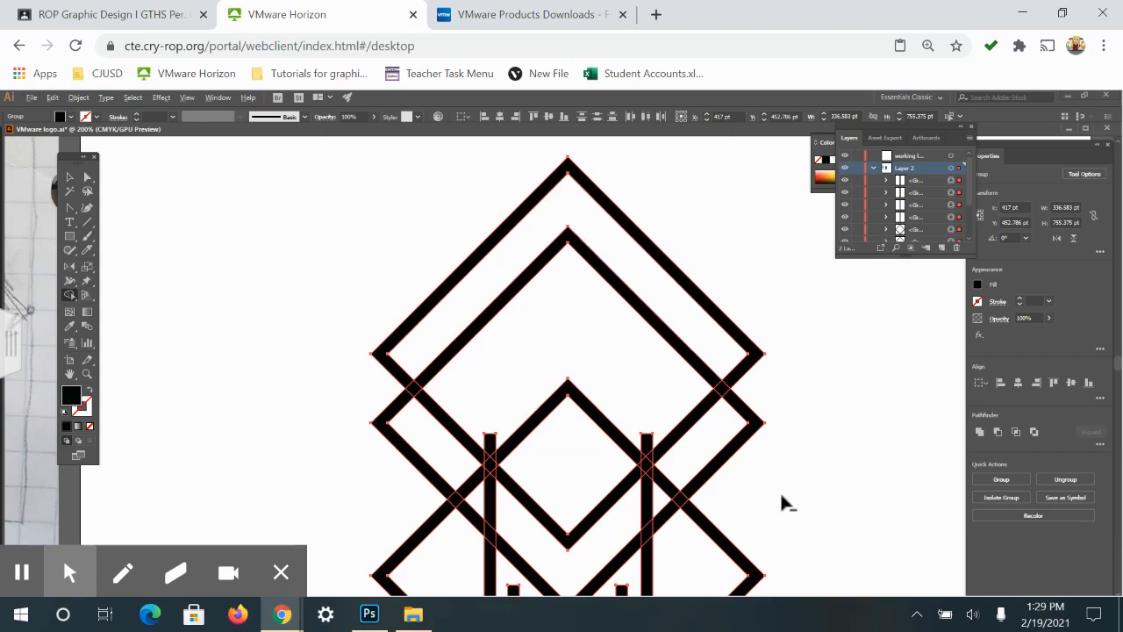
{"action": "left_click_drag", "start_coordinate": [735, 478], "coordinate": [693, 397]}
{"action": "mouse_move", "coordinate": [627, 309]}
{"action": "left_mouse_down"}
{"action": "mouse_move", "coordinate": [469, 293]}
{"action": "mouse_move", "coordinate": [379, 443]}
{"action": "mouse_move", "coordinate": [387, 467]}
{"action": "mouse_move", "coordinate": [429, 461]}
{"action": "left_mouse_up"}
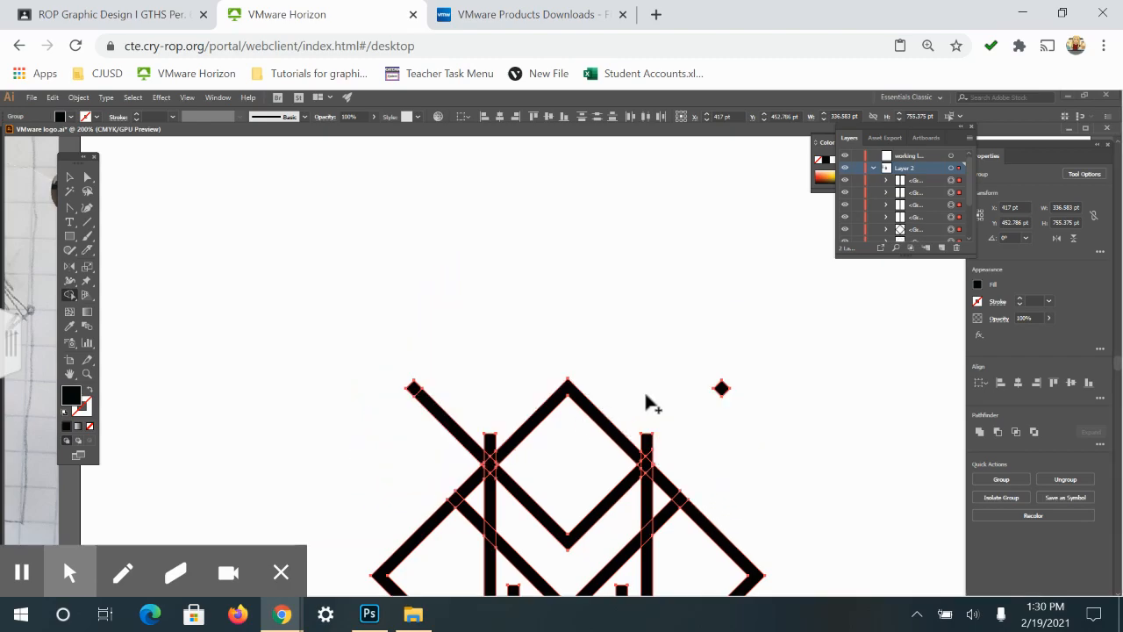
{"action": "left_click", "coordinate": [723, 391], "text": "alt"}
{"action": "left_click_drag", "start_coordinate": [413, 390], "coordinate": [447, 468], "text": "alt"}
Remove the ends of the two long vertical lines that protrude above the central diamond's upper edges, including their corner tips
{"action": "left_click", "coordinate": [490, 436], "text": "alt"}
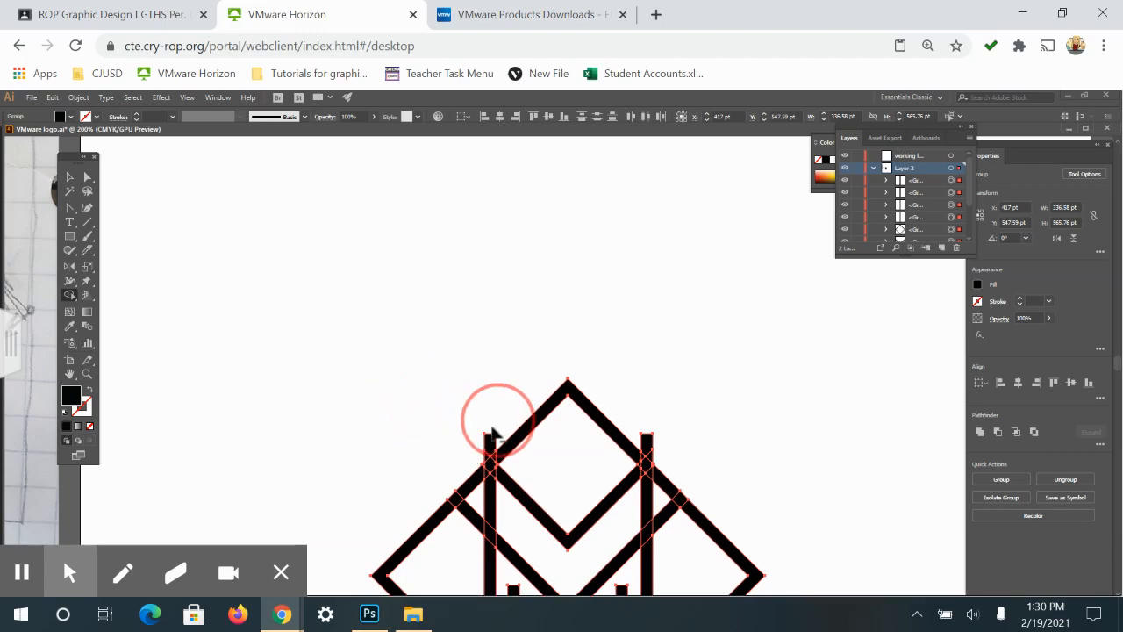
{"action": "left_click", "coordinate": [643, 428], "text": "alt"}
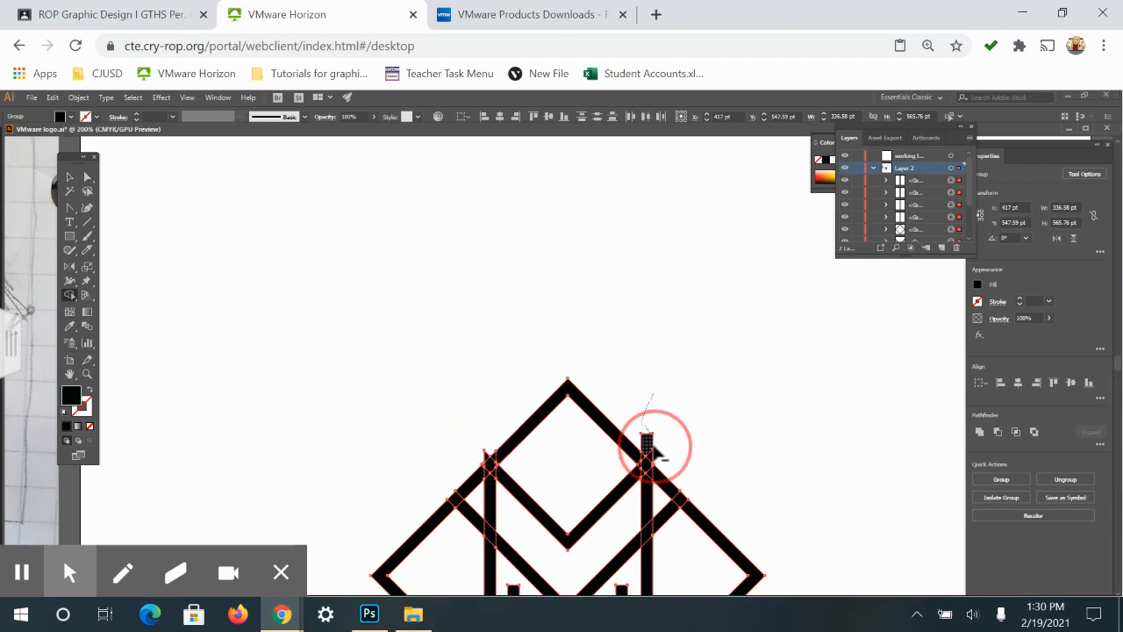
{"action": "key", "text": "ctrl+equal"}
{"action": "key", "text": "ctrl+equal"}
{"action": "key", "text": "ctrl+equal"}
{"action": "key", "text": "space"}
{"action": "left_click_drag", "start_coordinate": [771, 358], "coordinate": [797, 587]}
{"action": "left_click_drag", "start_coordinate": [584, 164], "coordinate": [535, 588]}
{"action": "left_click_drag", "start_coordinate": [605, 168], "coordinate": [587, 486]}
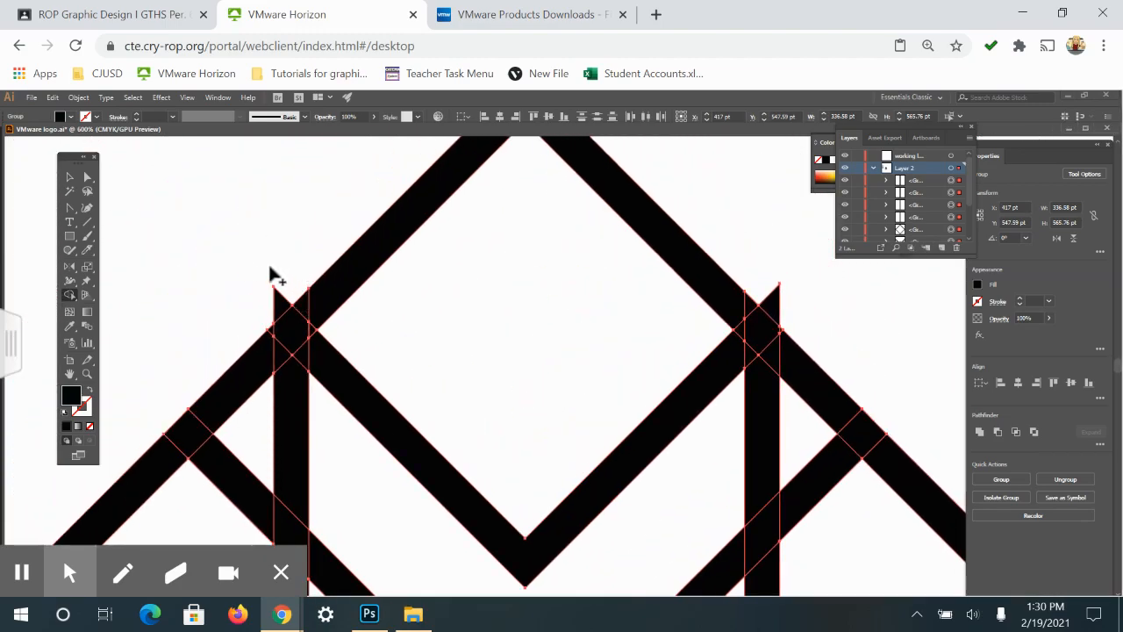
{"action": "key", "text": "super"}
{"action": "key", "text": "super"}
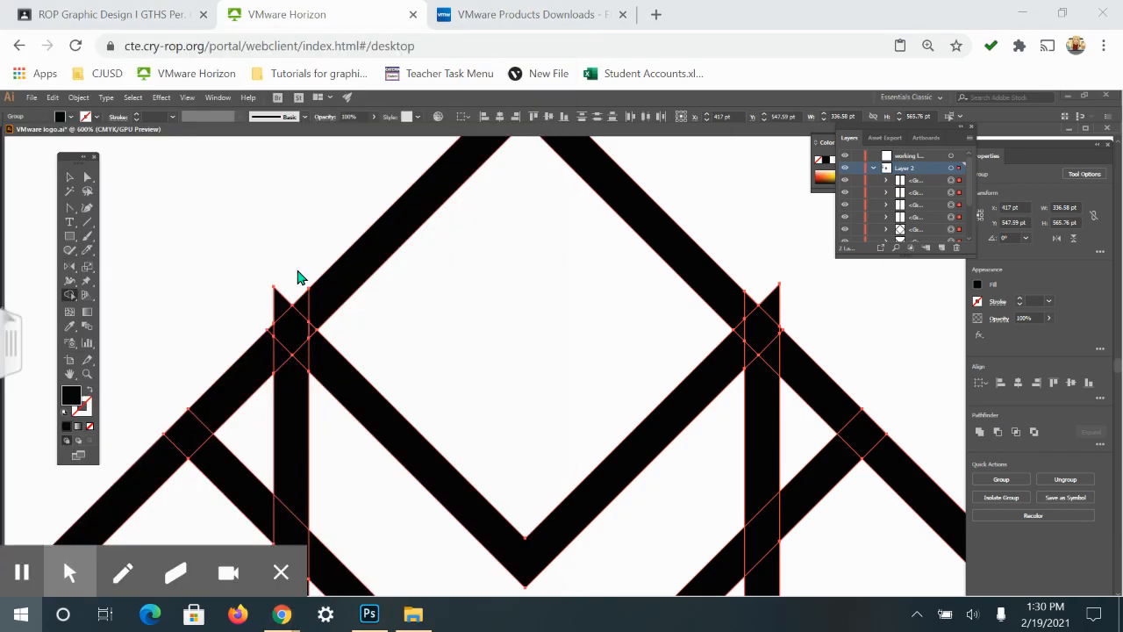
{"action": "left_click", "coordinate": [272, 289]}
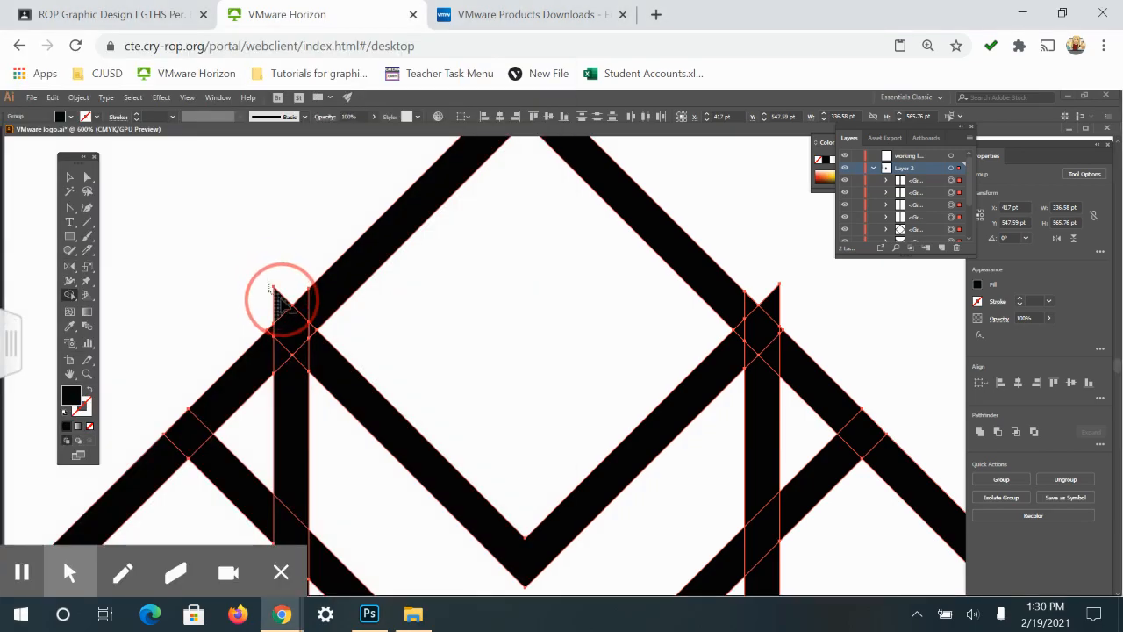
{"action": "left_click", "coordinate": [778, 301]}
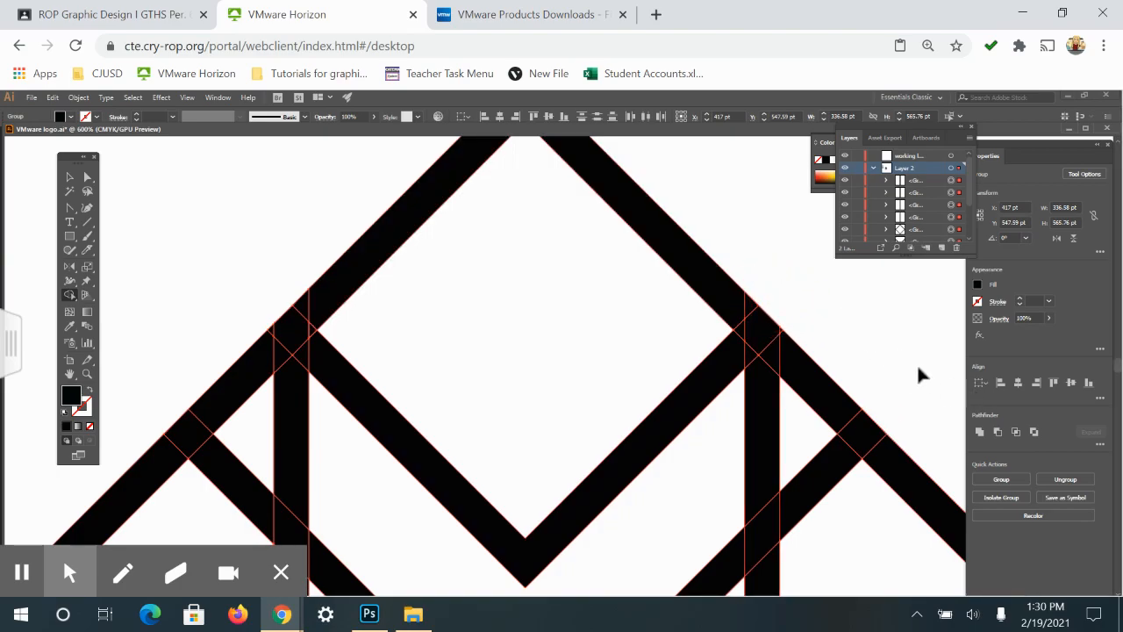
Remove the lowest diamond's outline outside the logo and the lower ends of the two short vertical lines
{"action": "key", "text": "ctrl+0"}
{"action": "key", "text": "ctrl+minus"}
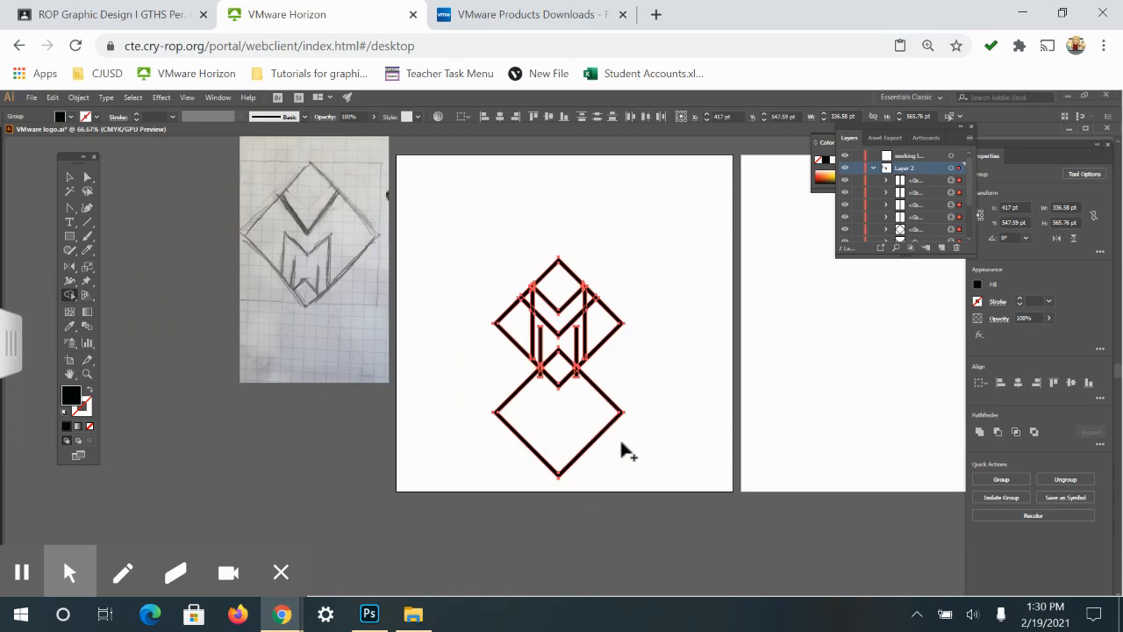
{"action": "mouse_move", "coordinate": [635, 457]}
{"action": "left_mouse_down"}
{"action": "mouse_move", "coordinate": [679, 395]}
{"action": "mouse_move", "coordinate": [684, 404]}
{"action": "left_mouse_up"}
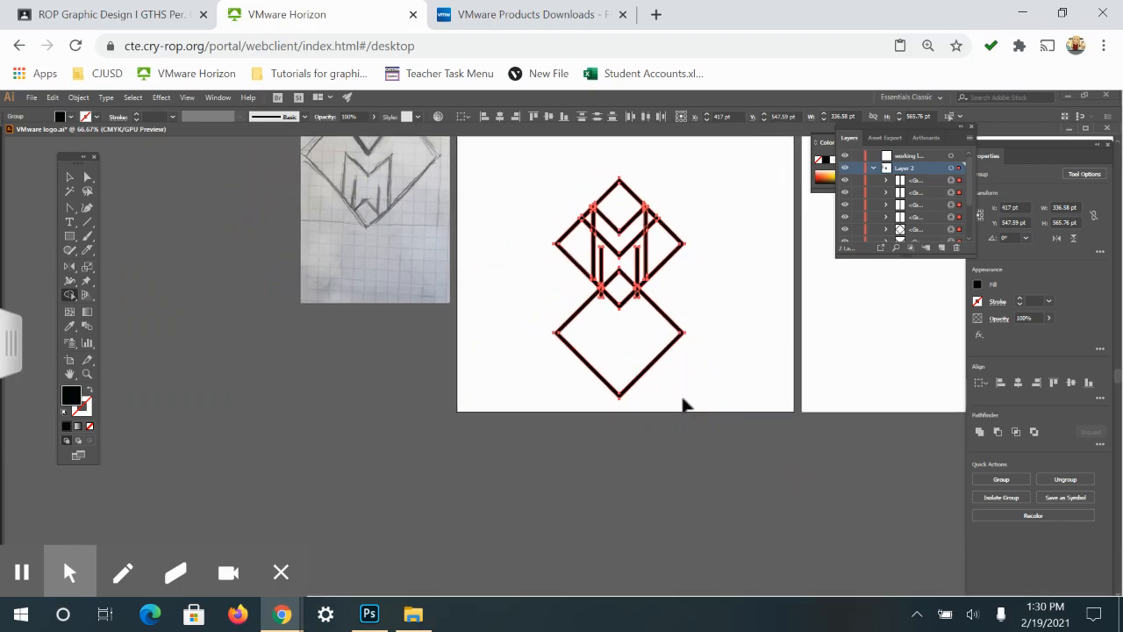
{"action": "key", "text": "ctrl+plus"}
{"action": "key", "text": "ctrl+plus"}
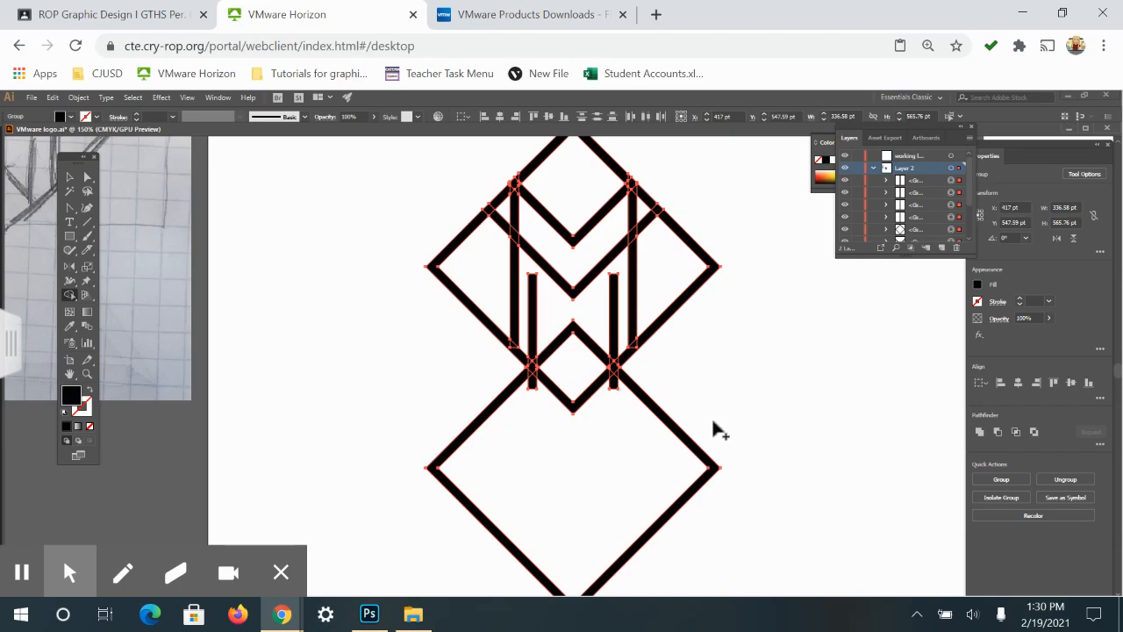
{"action": "mouse_move", "coordinate": [698, 418]}
{"action": "left_mouse_down"}
{"action": "mouse_move", "coordinate": [674, 464]}
{"action": "mouse_move", "coordinate": [559, 499]}
{"action": "mouse_move", "coordinate": [455, 438]}
{"action": "left_mouse_up"}
{"action": "left_click", "coordinate": [532, 379], "text": "alt"}
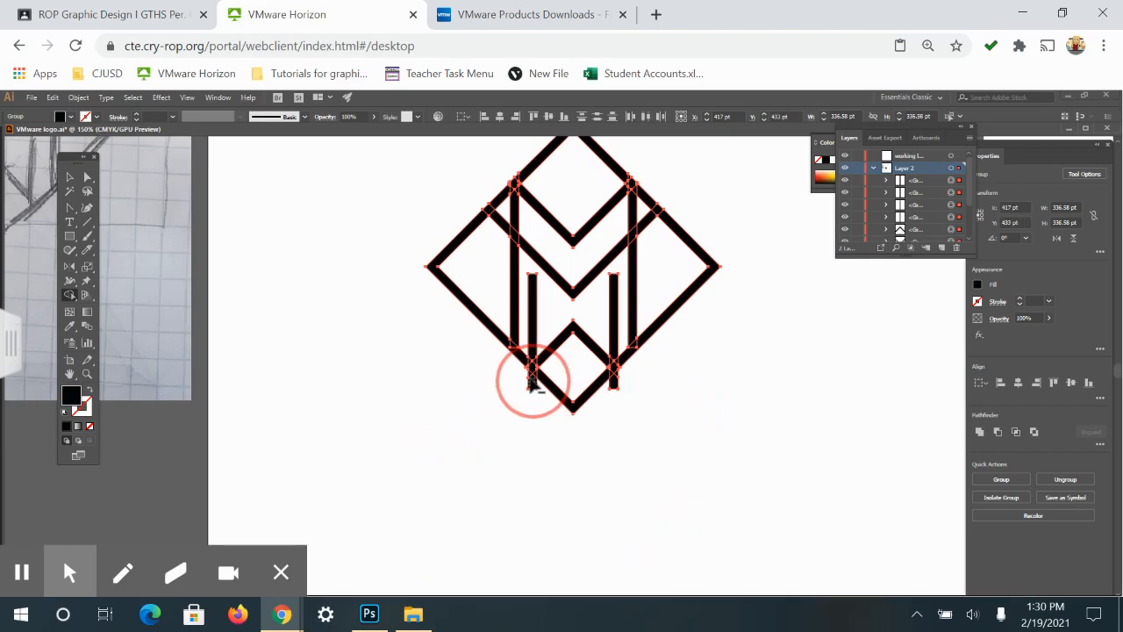
{"action": "key", "text": "ctrl+plus"}
{"action": "key", "text": "ctrl+plus"}
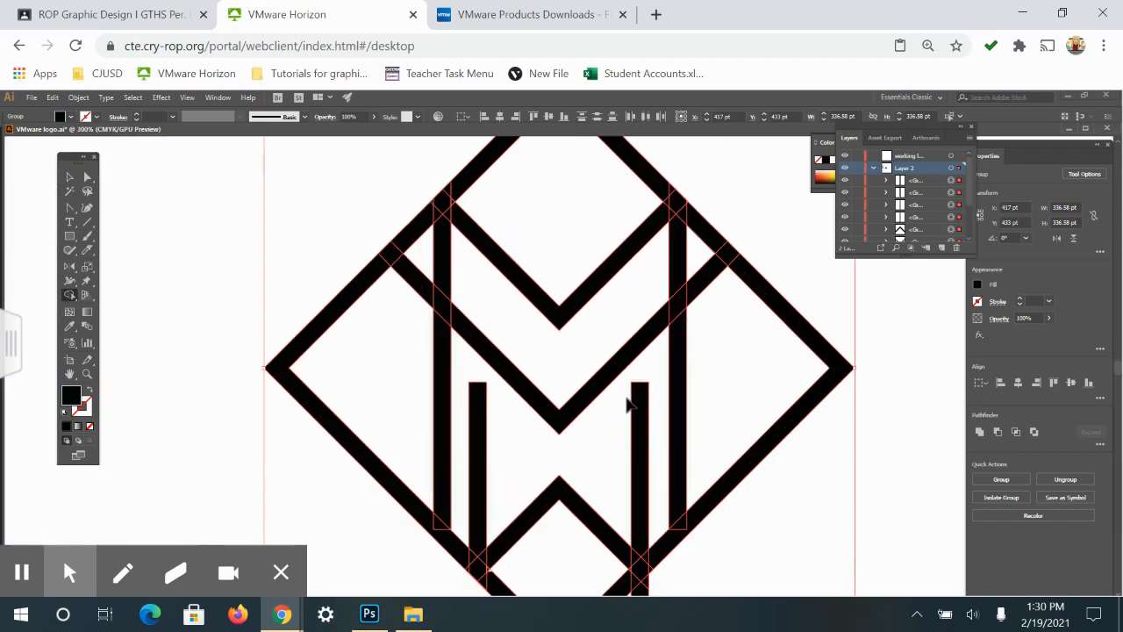
{"action": "mouse_move", "coordinate": [619, 382]}
{"action": "left_mouse_down"}
{"action": "mouse_move", "coordinate": [576, 306]}
{"action": "mouse_move", "coordinate": [554, 203]}
{"action": "left_mouse_up"}
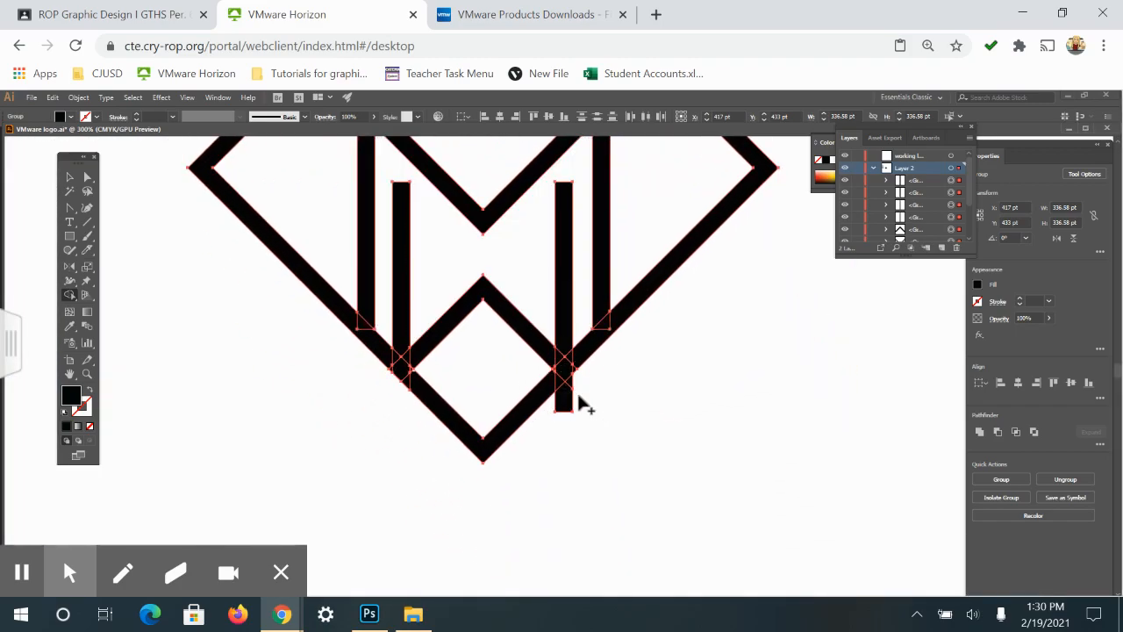
{"action": "left_click", "coordinate": [568, 400], "text": "alt"}
Deselect the artwork to check the trimmed crossings and undo the removals of the lowest diamond and the vertical line ends
{"action": "left_click", "coordinate": [70, 179]}
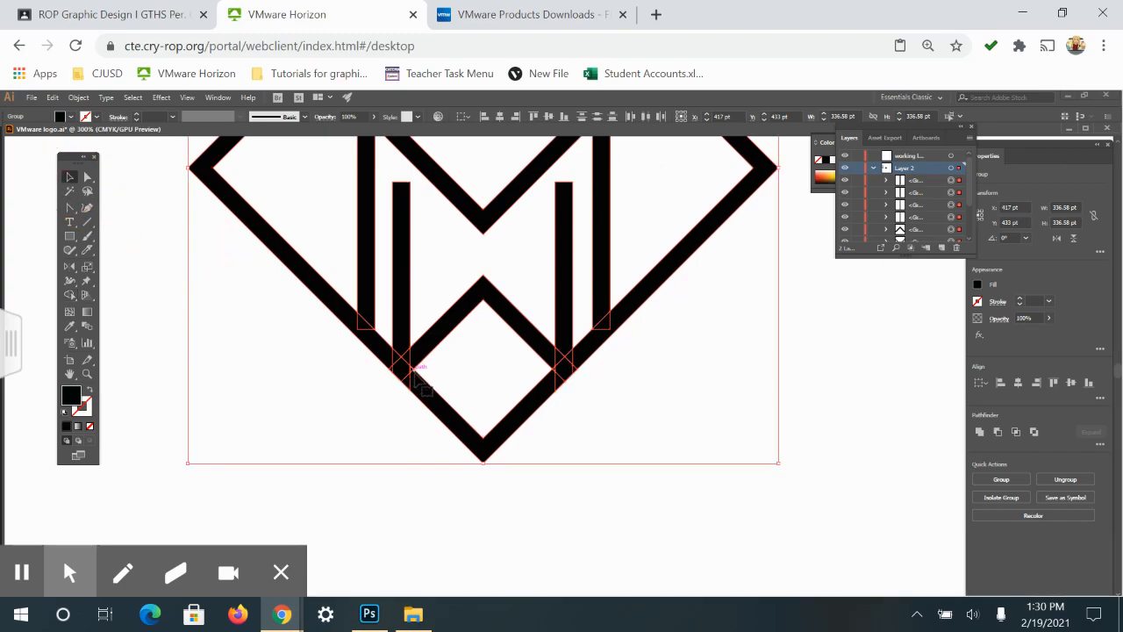
{"action": "left_click", "coordinate": [449, 366]}
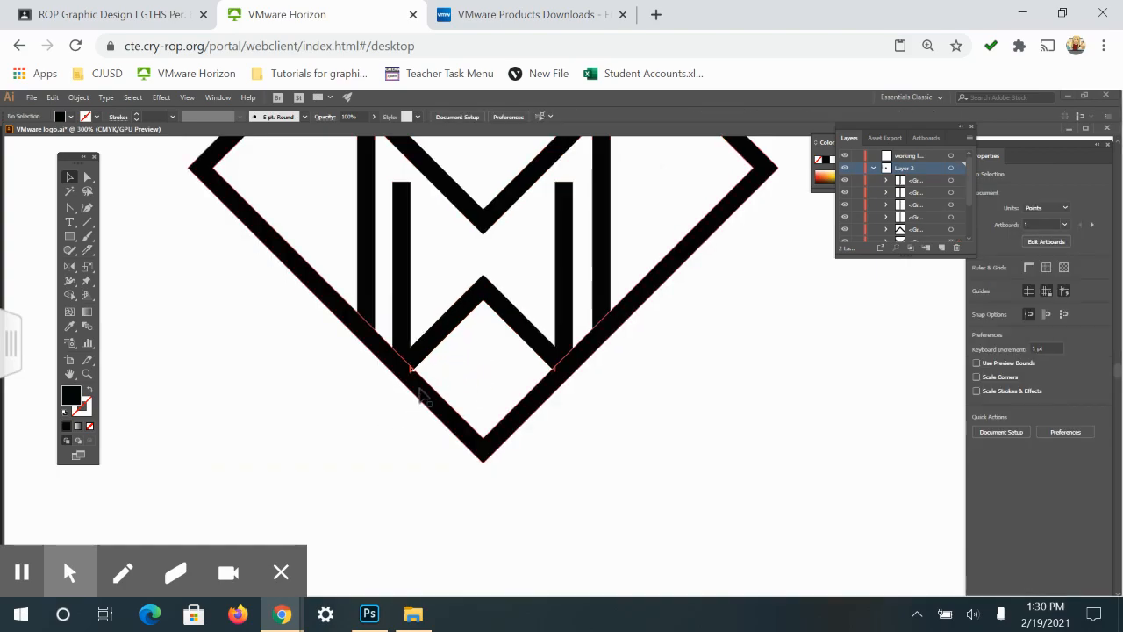
{"action": "left_click", "coordinate": [415, 375]}
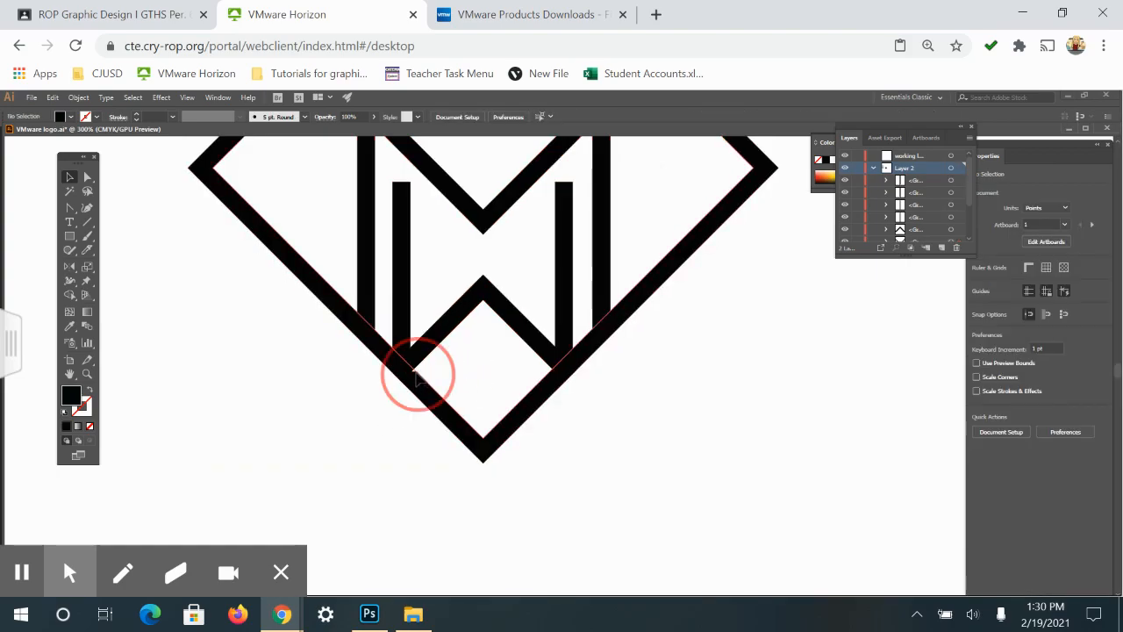
{"action": "left_click", "coordinate": [362, 420]}
{"action": "key", "text": "ctrl+z"}
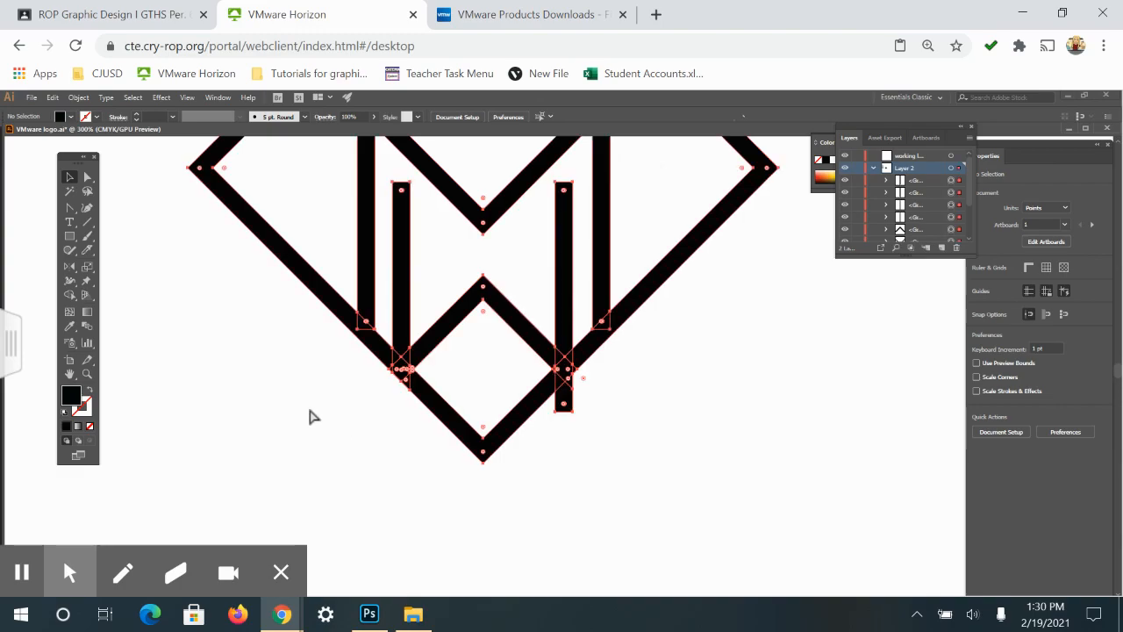
{"action": "key", "text": "ctrl+z"}
{"action": "left_click", "coordinate": [399, 453]}
{"action": "key", "text": "ctrl+z"}
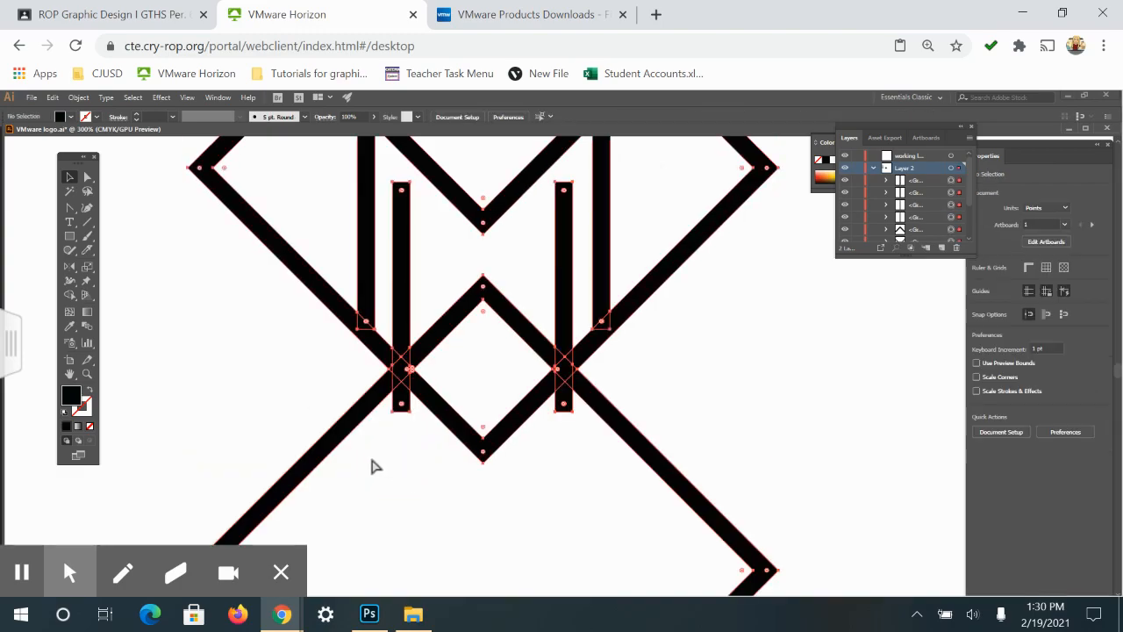
{"action": "left_click", "coordinate": [268, 404]}
{"action": "key", "text": "ctrl+z"}
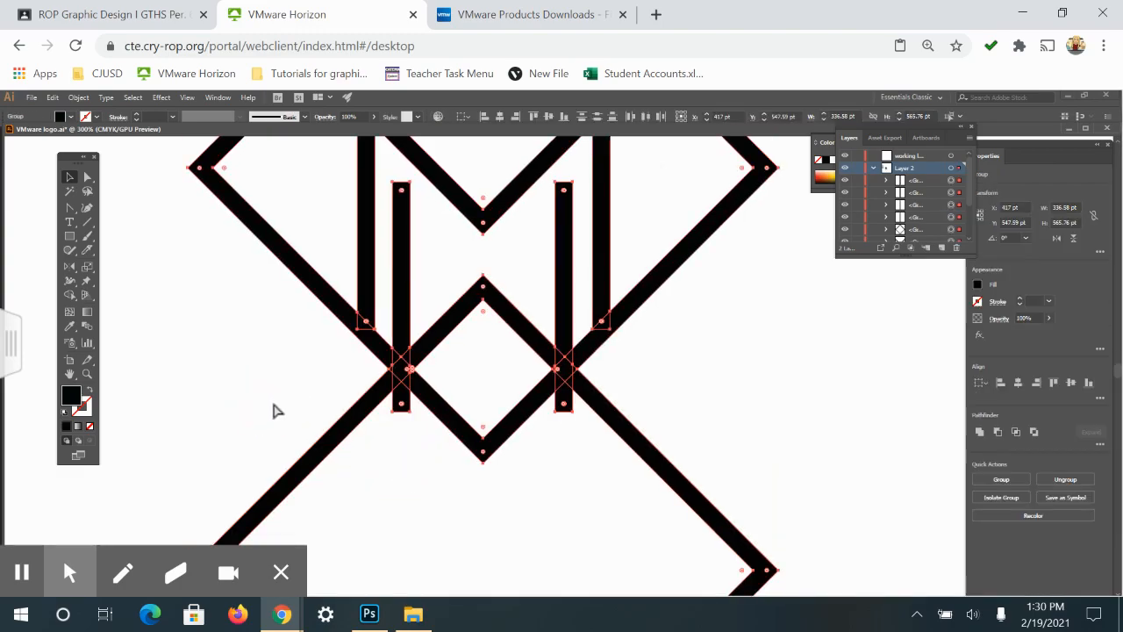
Trim the protruding tops of both long vertical lines back to the central diamond's upper edges with the Shape Builder tool
{"action": "key", "text": "ctrl"}
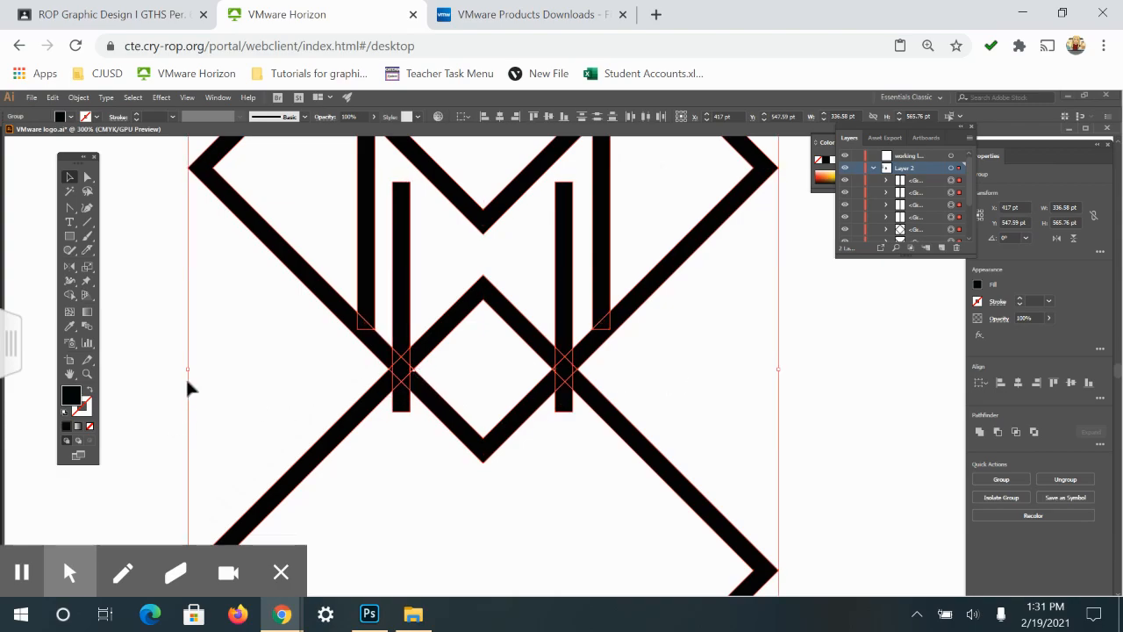
{"action": "left_click", "coordinate": [377, 398]}
{"action": "left_click_drag", "start_coordinate": [378, 397], "coordinate": [367, 530]}
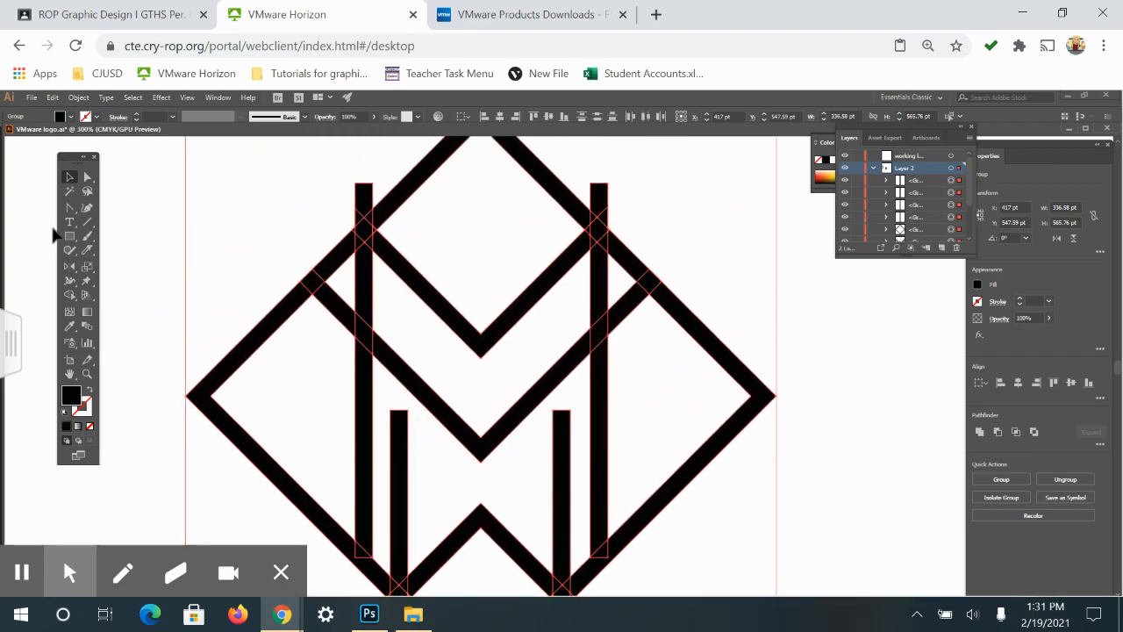
{"action": "left_click", "coordinate": [69, 294]}
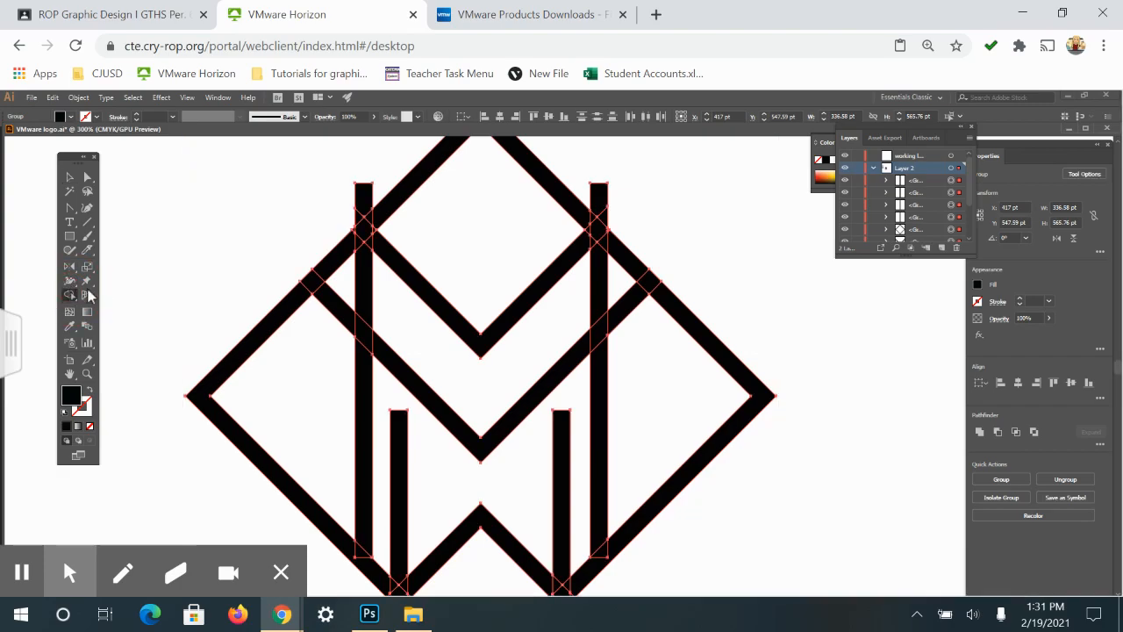
{"action": "left_click", "coordinate": [361, 189], "text": "alt"}
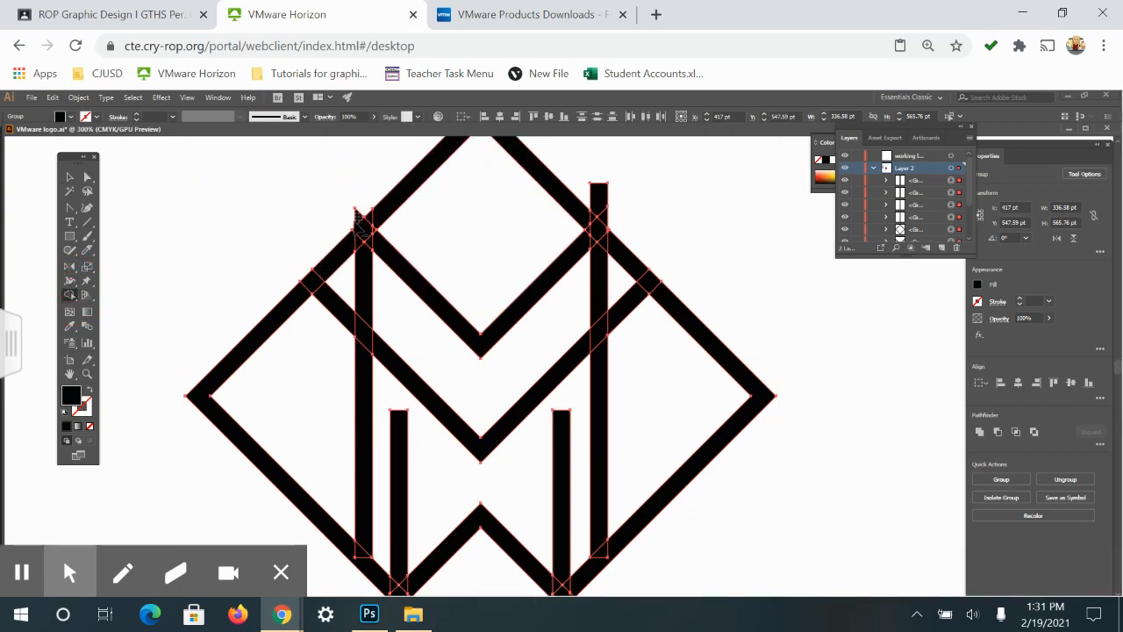
{"action": "left_click", "coordinate": [602, 209], "text": "alt"}
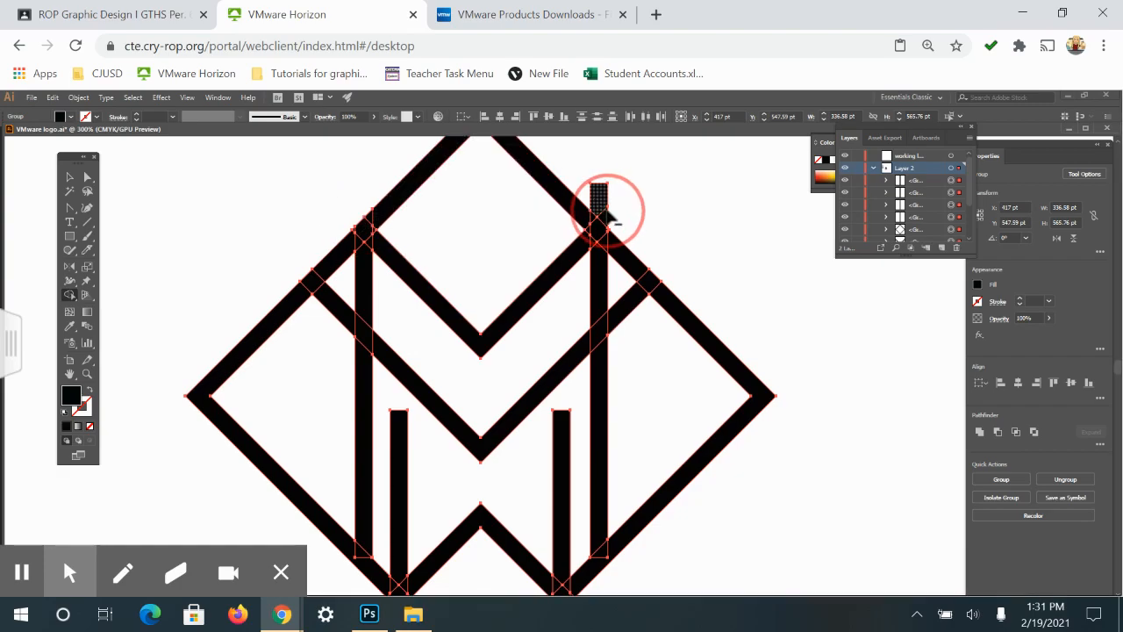
Cut away the lowest diamond below the logo and the ends of both short vertical lines protruding past its edges
{"action": "key", "text": "space"}
{"action": "left_click_drag", "start_coordinate": [751, 535], "coordinate": [710, 401]}
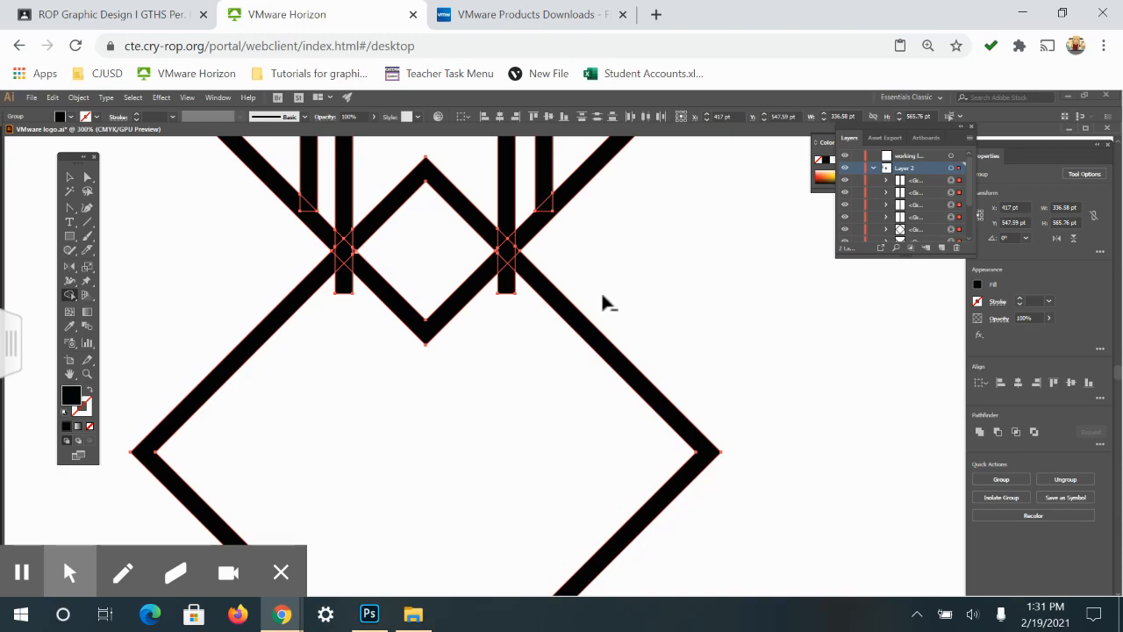
{"action": "left_click", "coordinate": [540, 290], "text": "alt"}
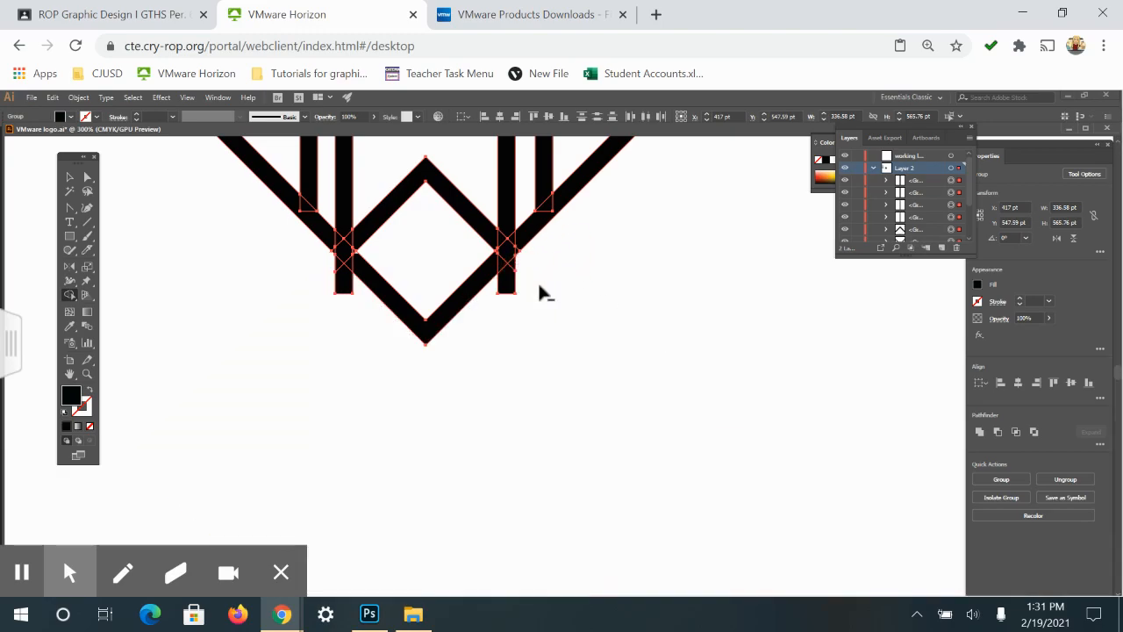
{"action": "left_click", "coordinate": [514, 266], "text": "alt"}
{"action": "left_click", "coordinate": [510, 275], "text": "alt"}
{"action": "left_click", "coordinate": [511, 266], "text": "alt"}
{"action": "left_click", "coordinate": [347, 288], "text": "alt"}
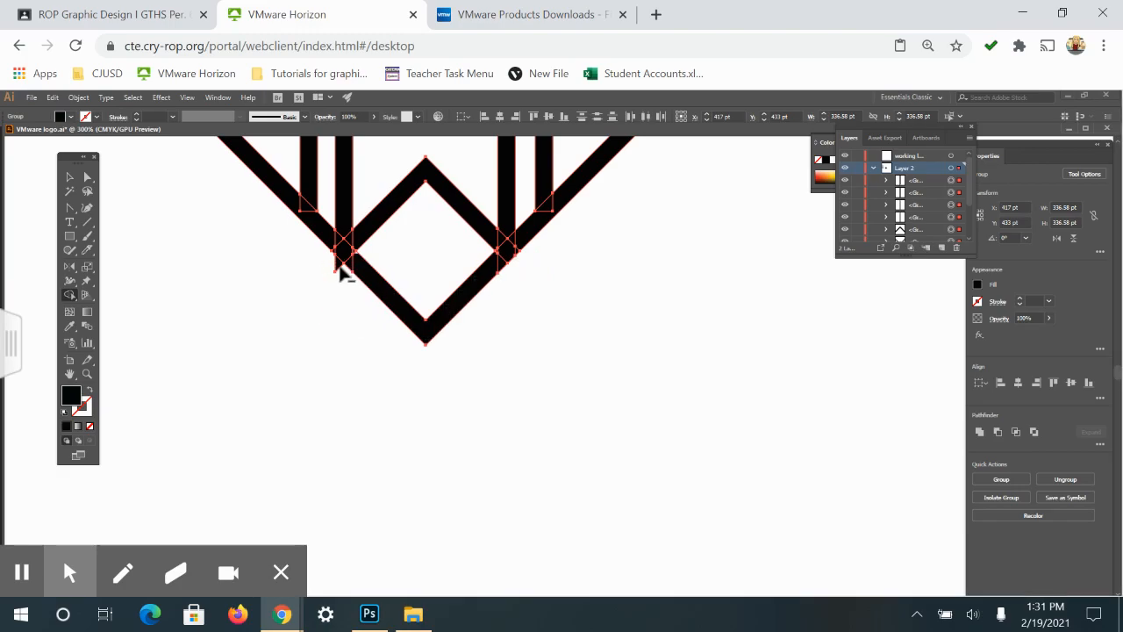
Deselect the artwork and examine the whole trimmed diamond logo
{"action": "key", "text": "ctrl+minus"}
{"action": "key", "text": "ctrl+minus"}
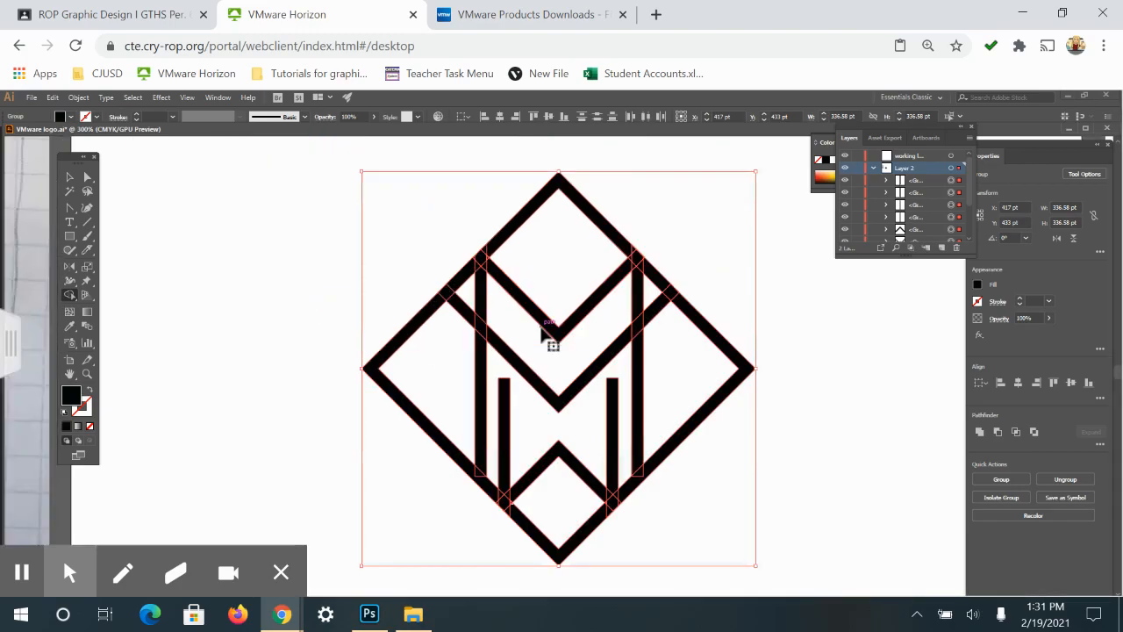
{"action": "mouse_move", "coordinate": [322, 335]}
{"action": "left_mouse_down"}
{"action": "mouse_move", "coordinate": [401, 281]}
{"action": "mouse_move", "coordinate": [375, 343]}
{"action": "mouse_move", "coordinate": [386, 394]}
{"action": "left_mouse_up"}
{"action": "left_click", "coordinate": [70, 177]}
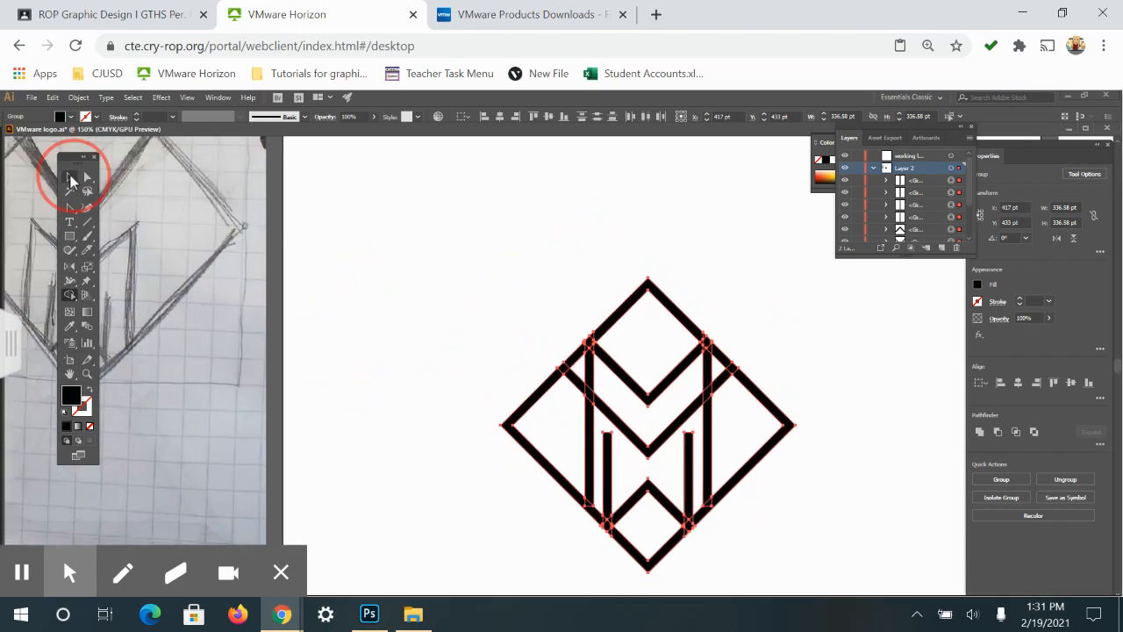
{"action": "left_click", "coordinate": [849, 441]}
{"action": "left_click", "coordinate": [841, 527]}
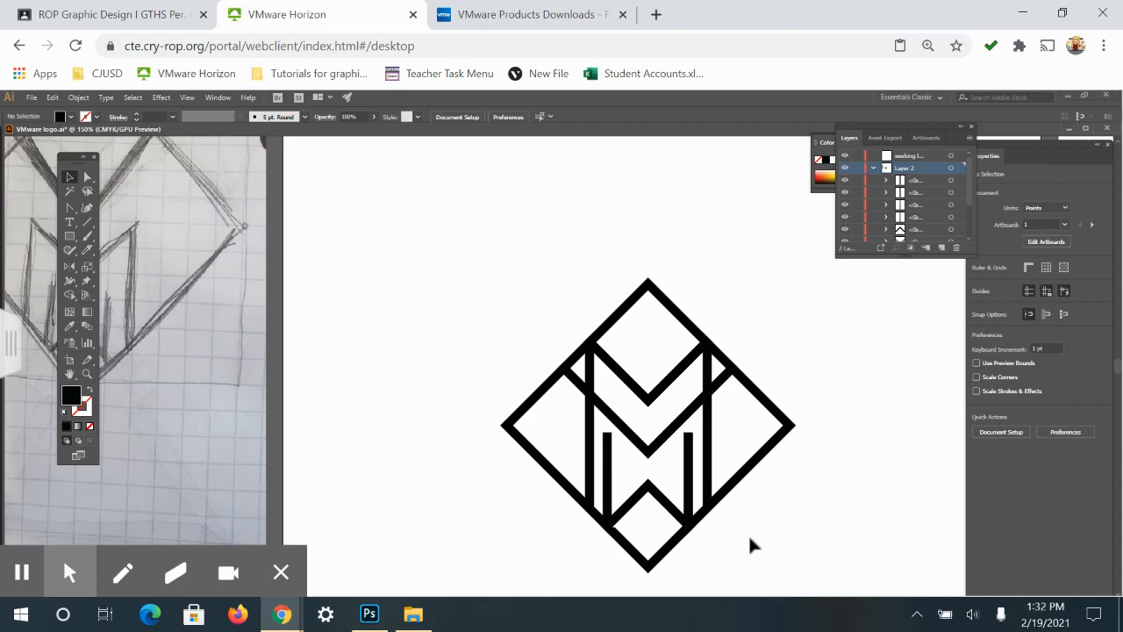
Select the whole logo and place a duplicate of it on the second artboard
{"action": "left_click_drag", "start_coordinate": [750, 537], "coordinate": [523, 312]}
{"action": "key", "text": "space"}
{"action": "mouse_move", "coordinate": [878, 480]}
{"action": "left_mouse_down"}
{"action": "mouse_move", "coordinate": [740, 465]}
{"action": "mouse_move", "coordinate": [694, 447]}
{"action": "left_mouse_up"}
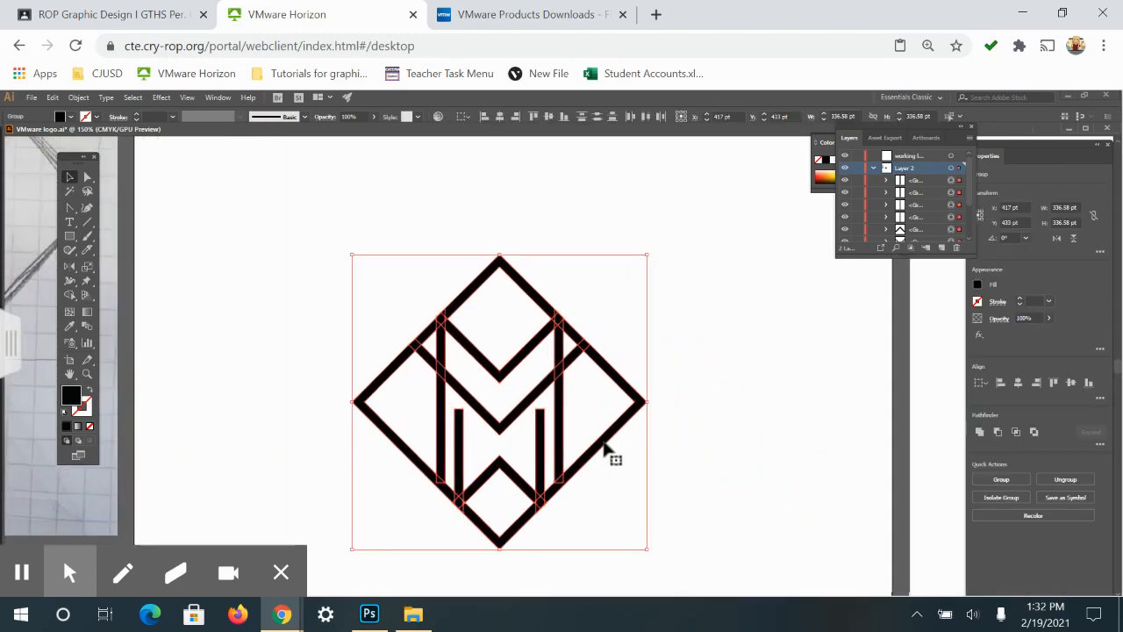
{"action": "left_click_drag", "start_coordinate": [778, 448], "coordinate": [571, 409]}
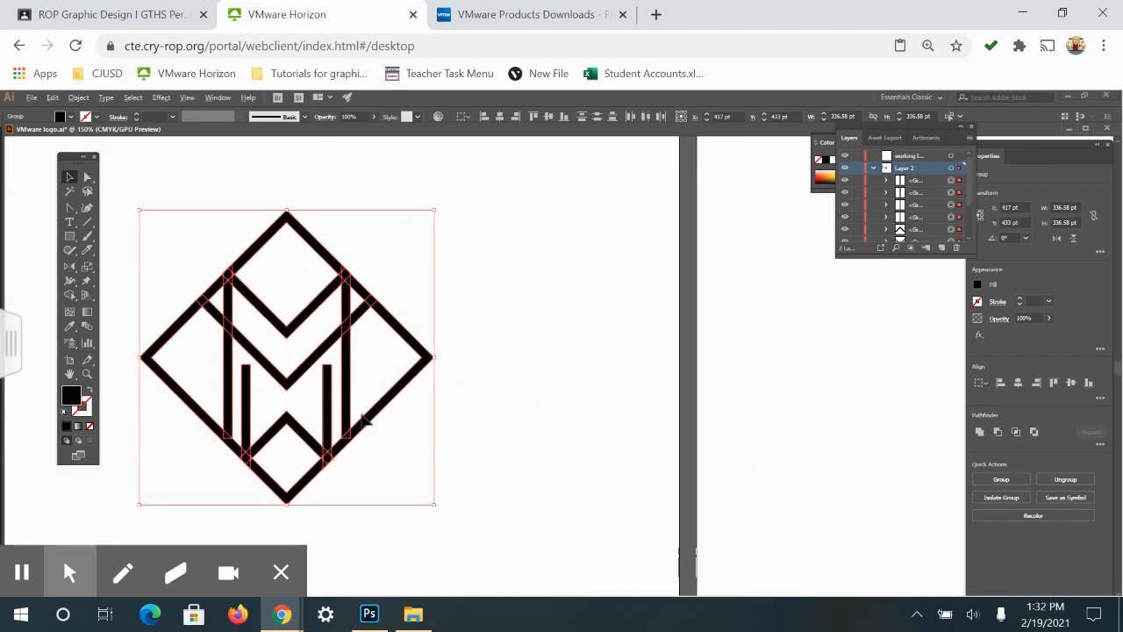
{"action": "left_click_drag", "start_coordinate": [369, 422], "coordinate": [961, 446]}
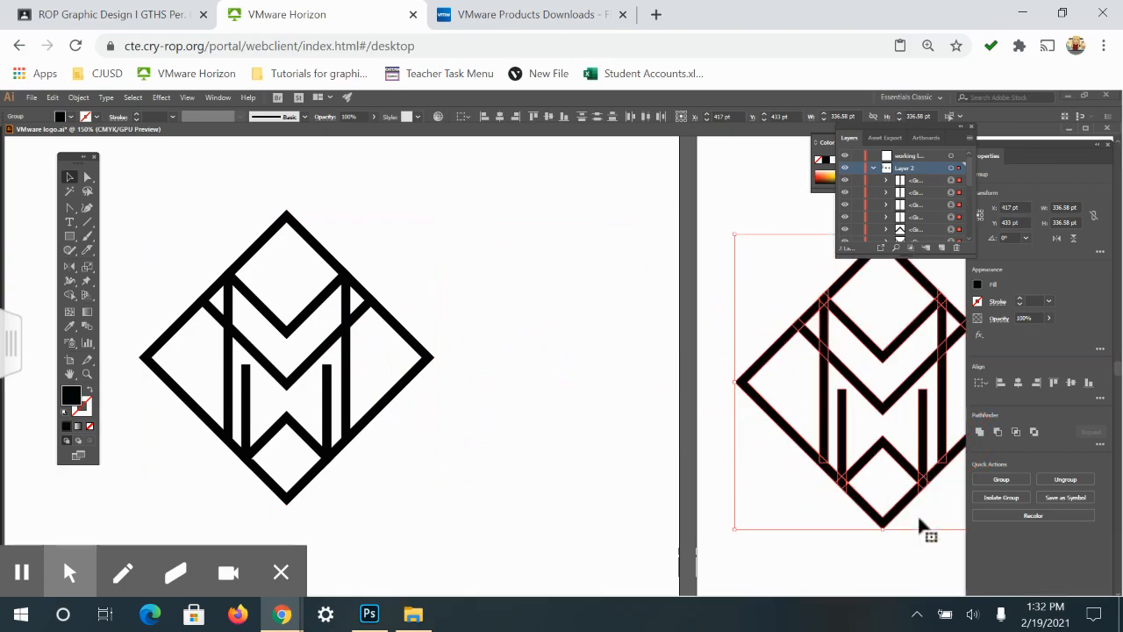
{"action": "left_click_drag", "start_coordinate": [713, 508], "coordinate": [702, 386]}
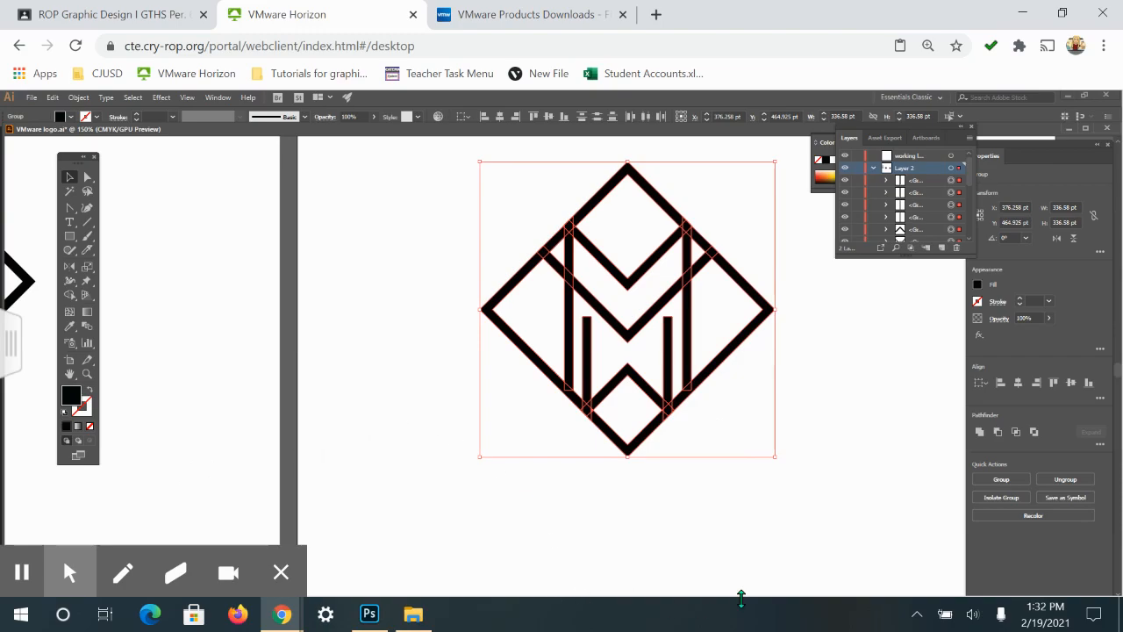
{"action": "left_click", "coordinate": [797, 498]}
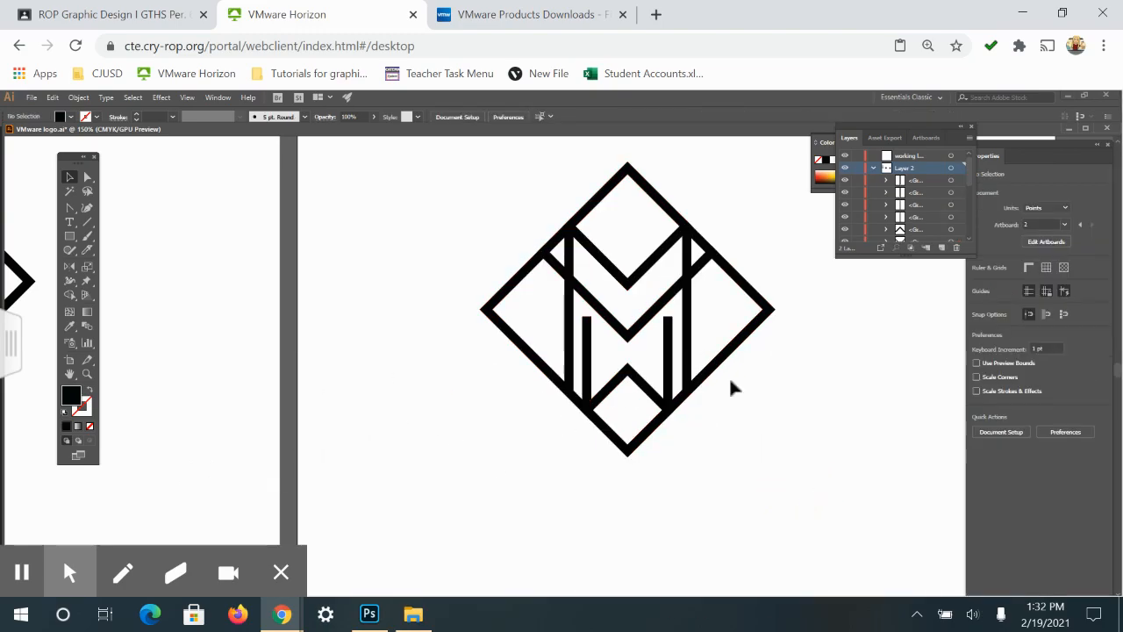
{"action": "left_click_drag", "start_coordinate": [792, 328], "coordinate": [769, 416]}
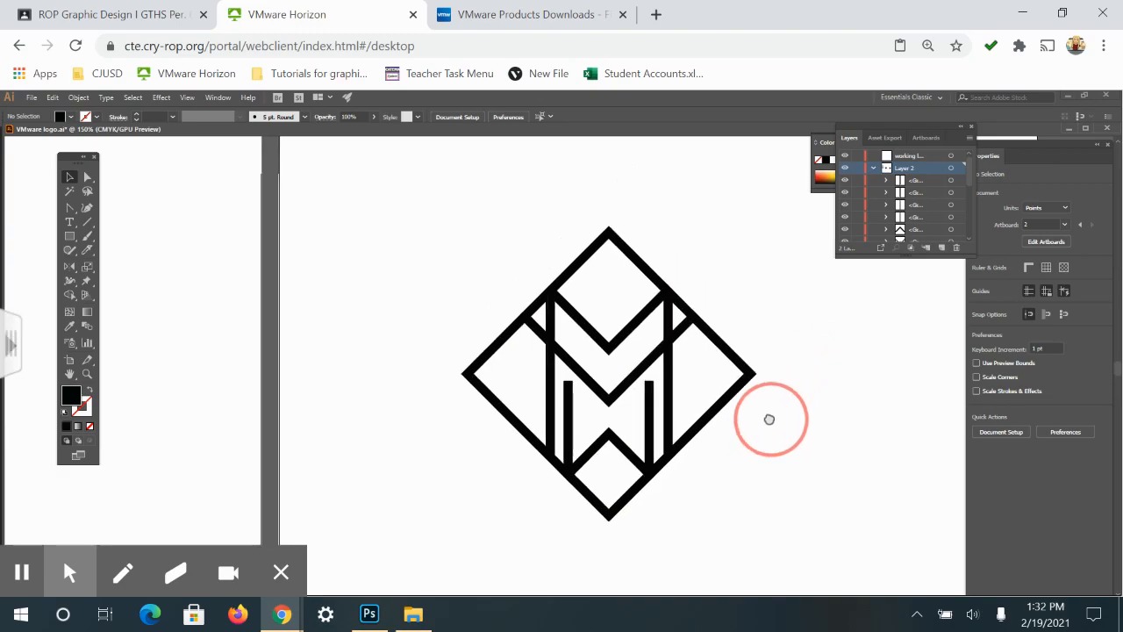
In the duplicated logo, use the Shape Builder tool to remove the diagonal ends and vertical line tops connecting the M to the outer diamond
{"action": "left_click_drag", "start_coordinate": [792, 502], "coordinate": [343, 226]}
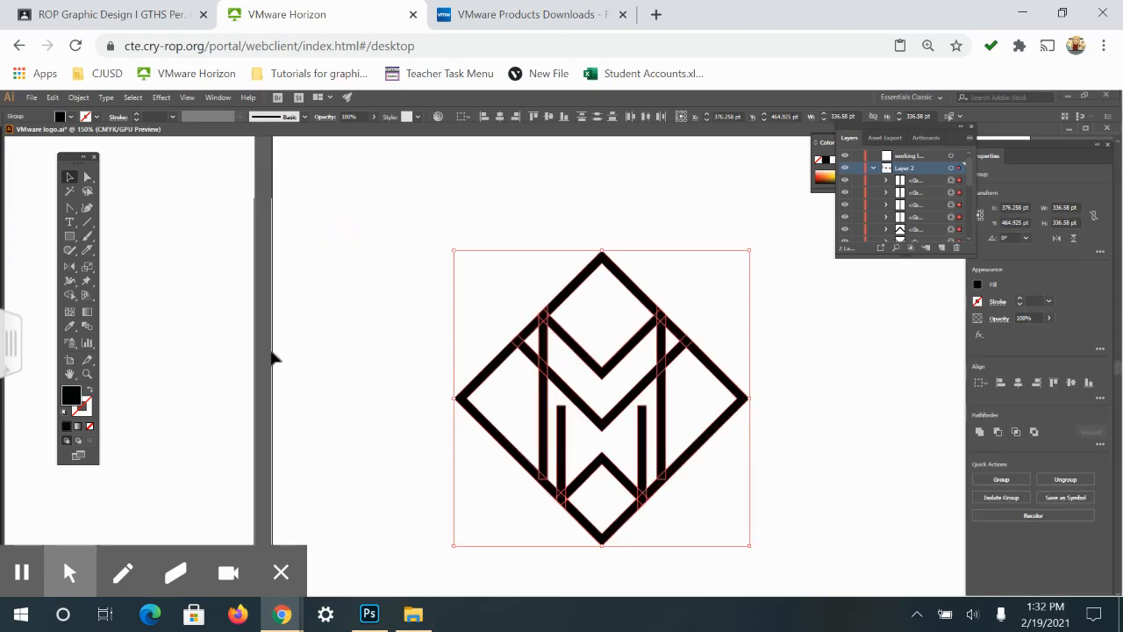
{"action": "left_click", "coordinate": [69, 296]}
{"action": "left_click", "coordinate": [546, 343]}
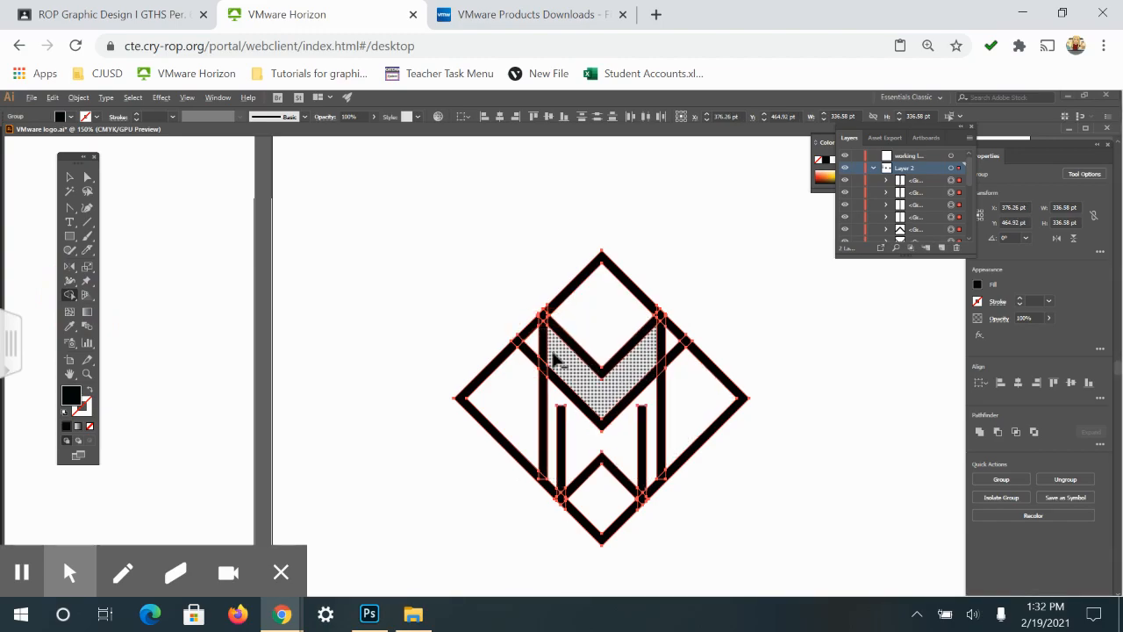
{"action": "left_click", "coordinate": [663, 340]}
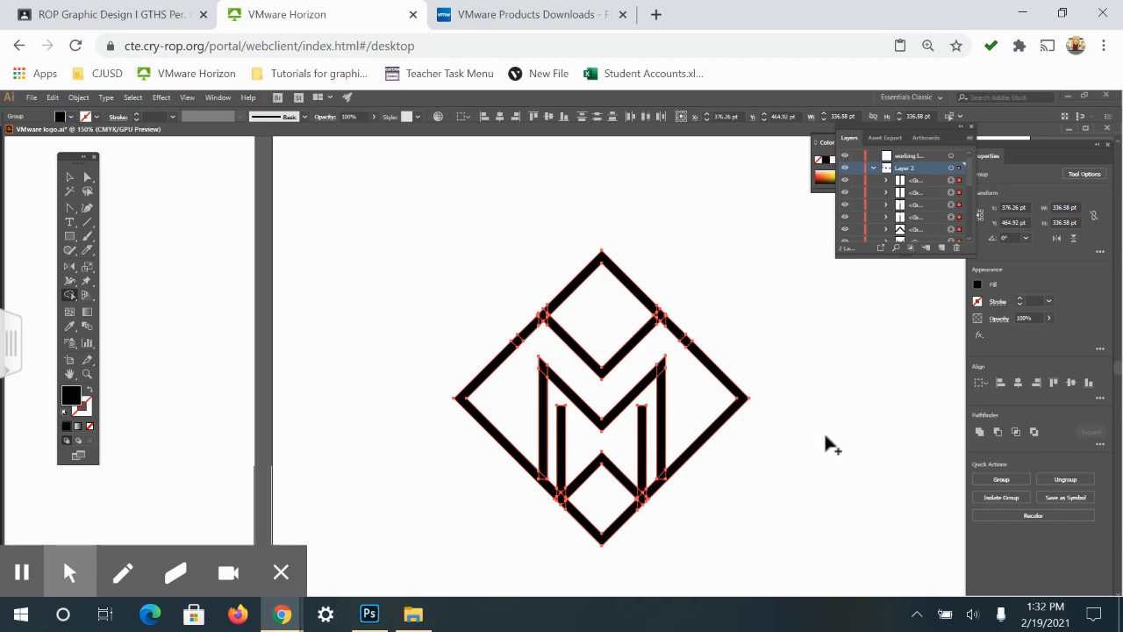
{"action": "left_click", "coordinate": [67, 179]}
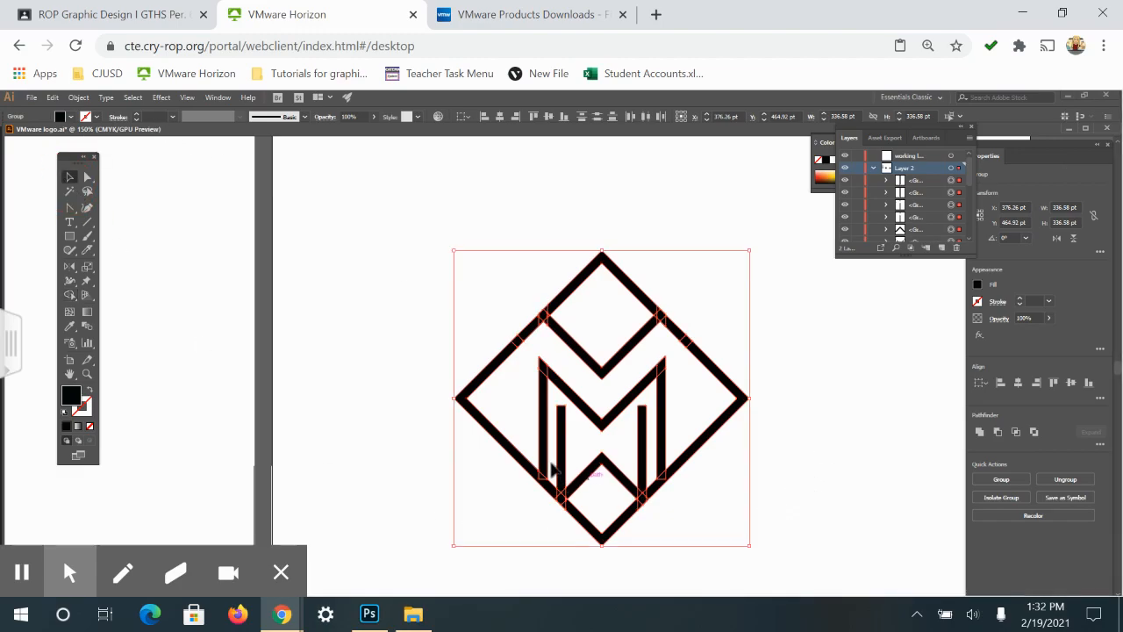
{"action": "left_click", "coordinate": [815, 471]}
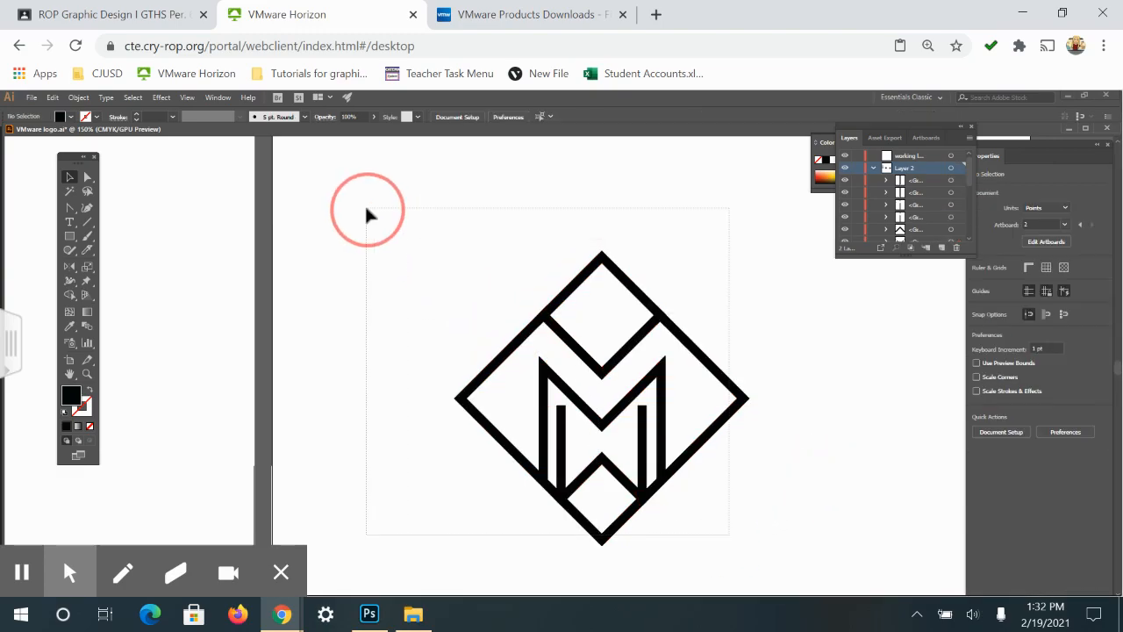
Place a duplicate of the trimmed logo diagonally below and to the right of it on the second artboard
{"action": "left_click_drag", "start_coordinate": [366, 213], "coordinate": [764, 571]}
{"action": "left_click_drag", "start_coordinate": [827, 538], "coordinate": [796, 428]}
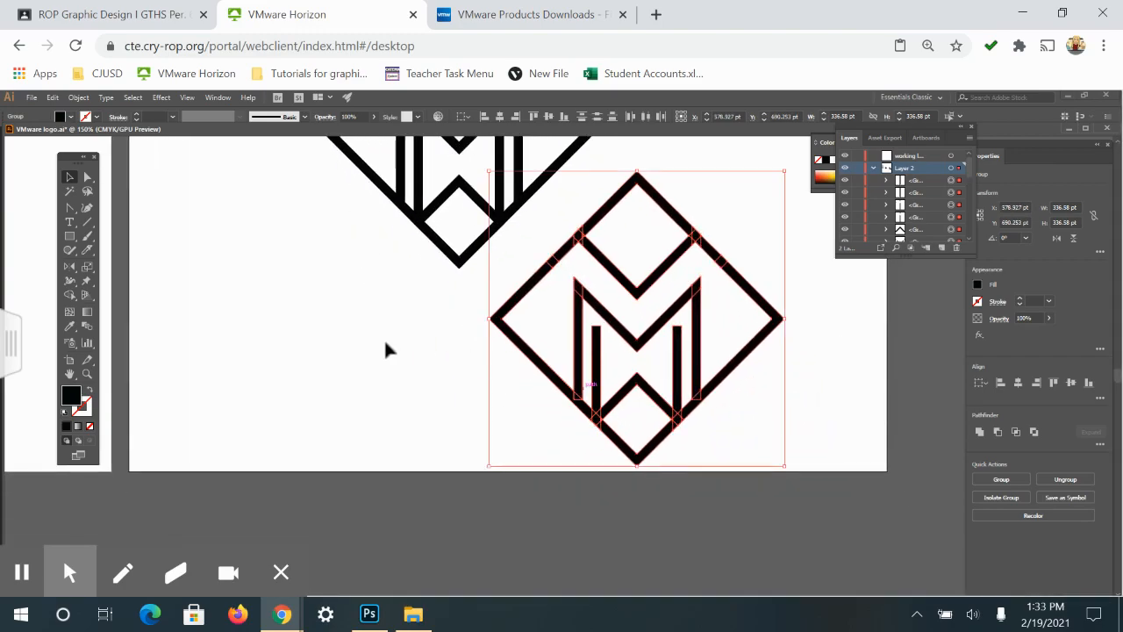
{"action": "left_click", "coordinate": [380, 354]}
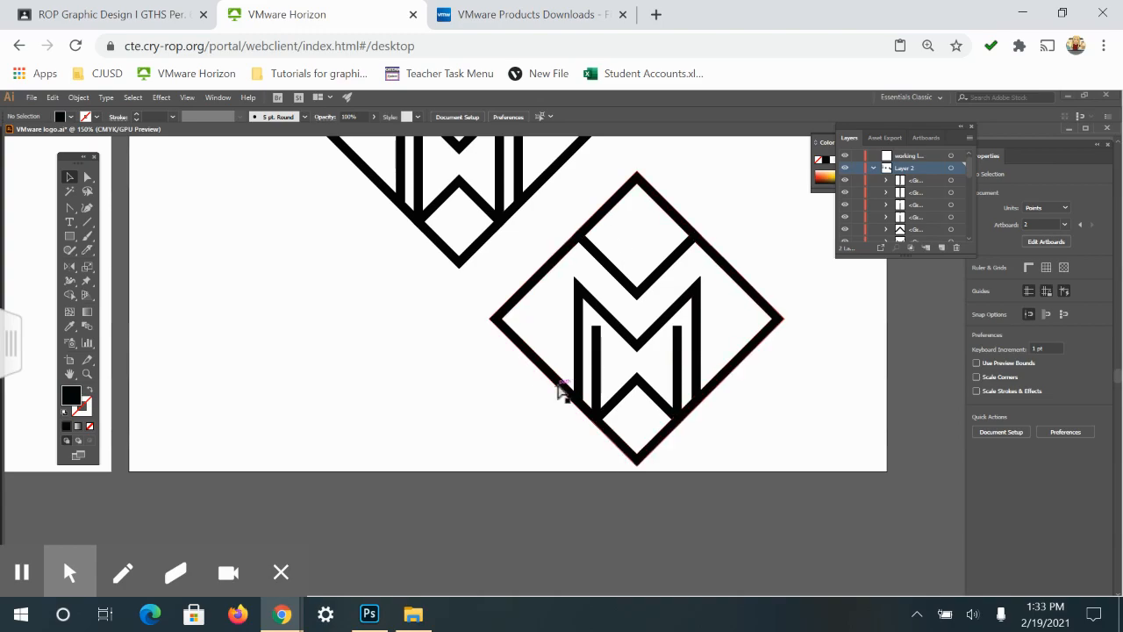
Draw a rectangle about 10.17 by 40.5 pt across the lower end of the gap between the left long and short vertical lines
{"action": "scroll", "coordinate": [557, 383], "scroll_direction": "up", "scroll_amount": 1}
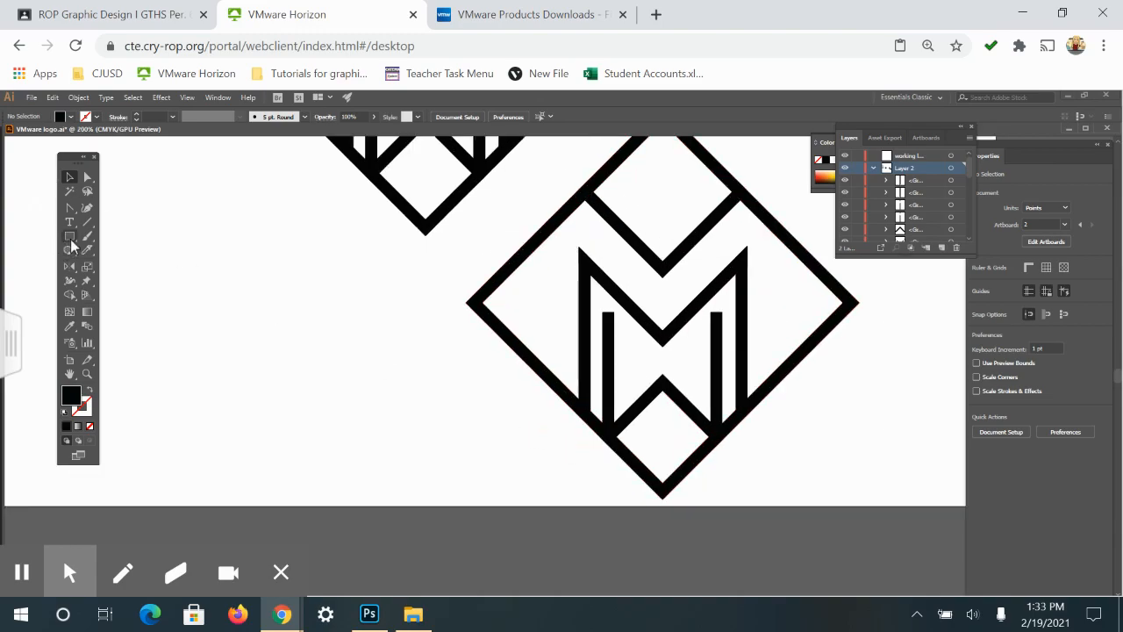
{"action": "left_click_drag", "start_coordinate": [71, 240], "coordinate": [123, 235]}
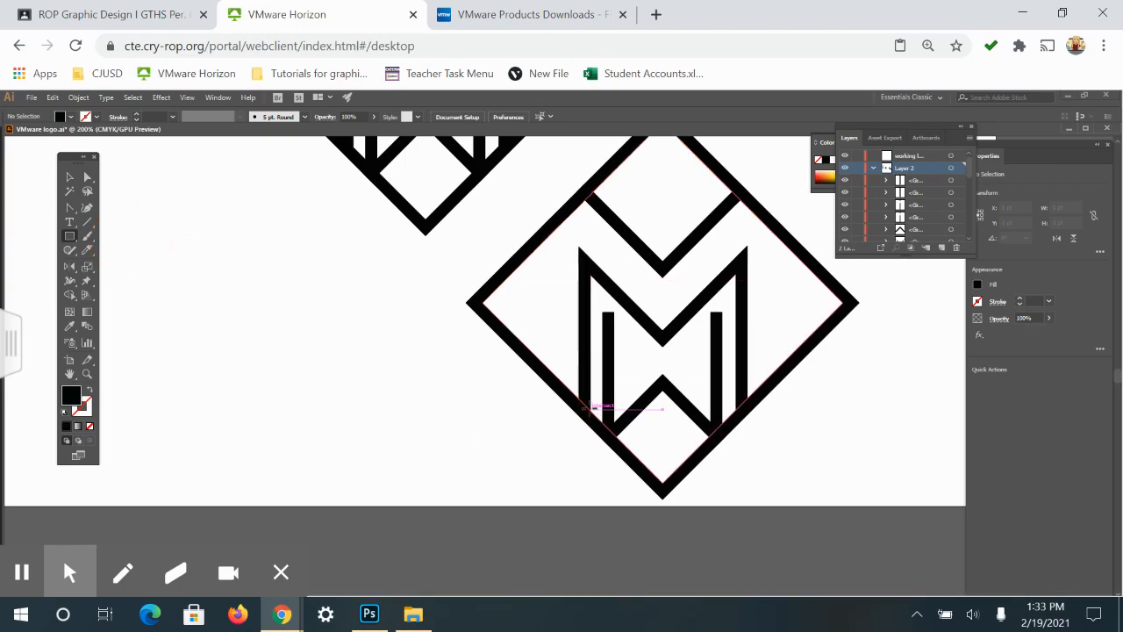
{"action": "left_click_drag", "start_coordinate": [591, 408], "coordinate": [602, 455]}
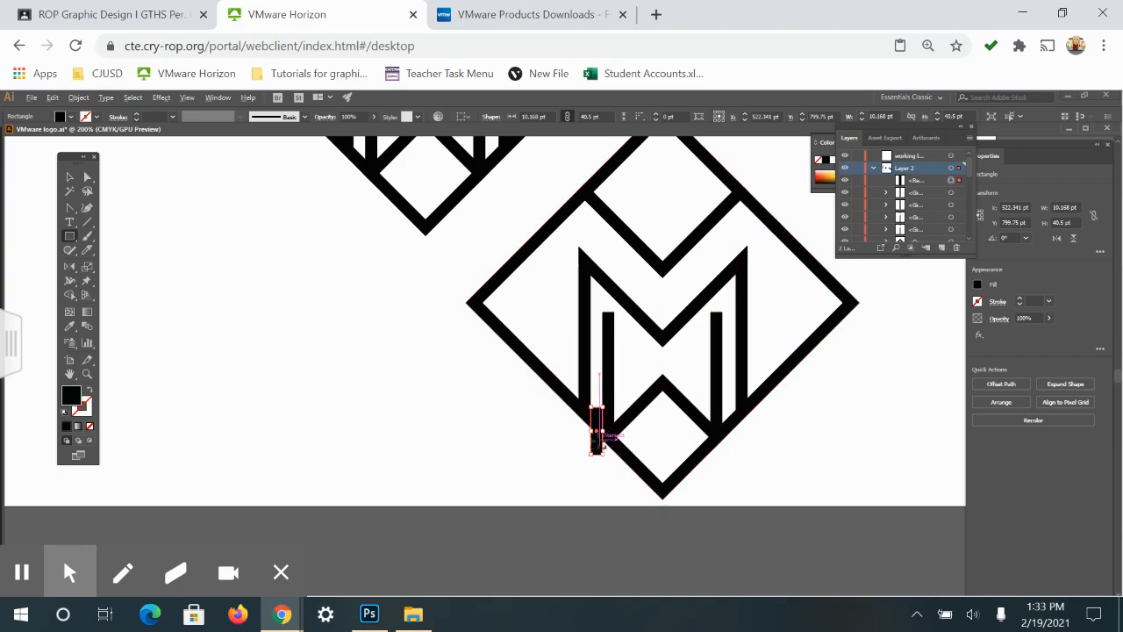
{"action": "left_click", "coordinate": [70, 177]}
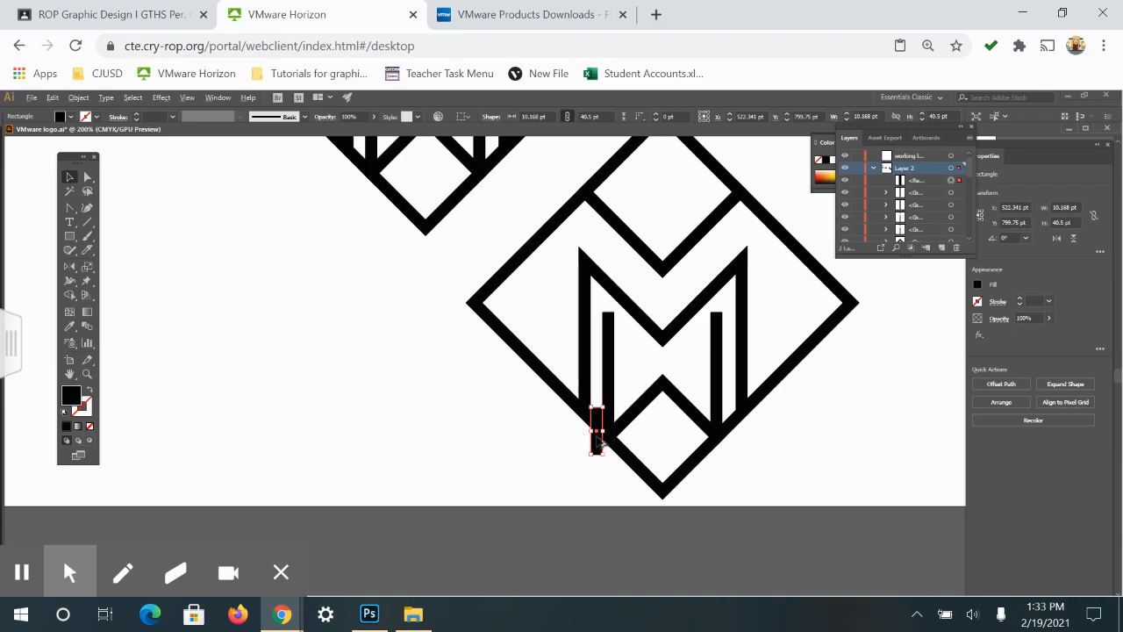
Duplicate the small rectangle horizontally by about 112.67 pt into the matching gap between the right vertical lines
{"action": "left_click_drag", "start_coordinate": [596, 441], "coordinate": [729, 442]}
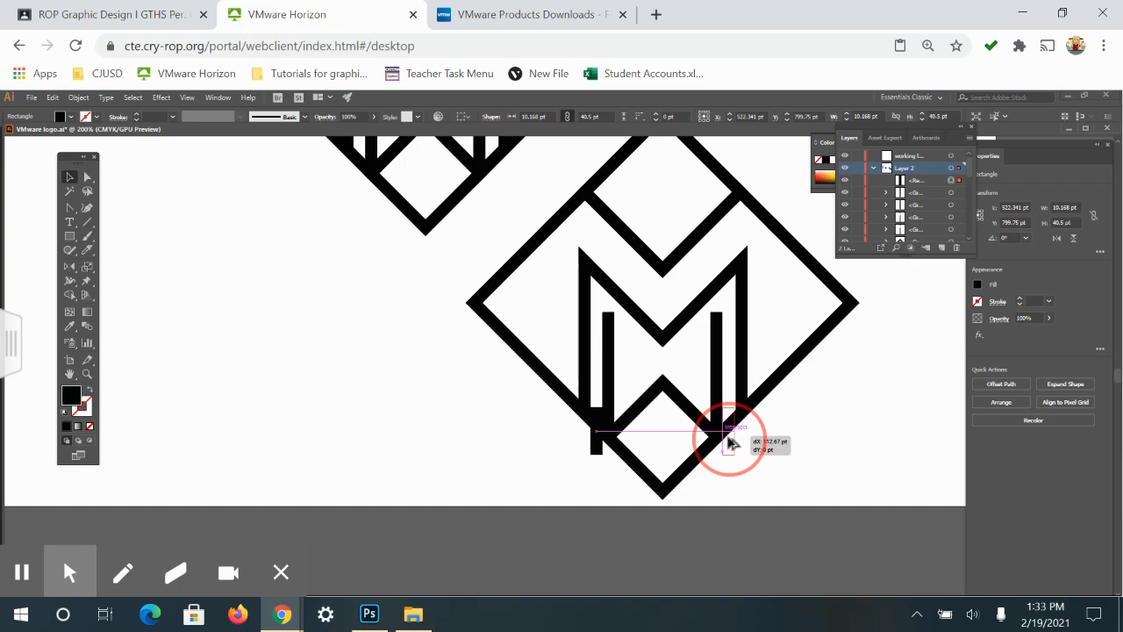
{"action": "left_click_drag", "start_coordinate": [729, 443], "coordinate": [729, 443]}
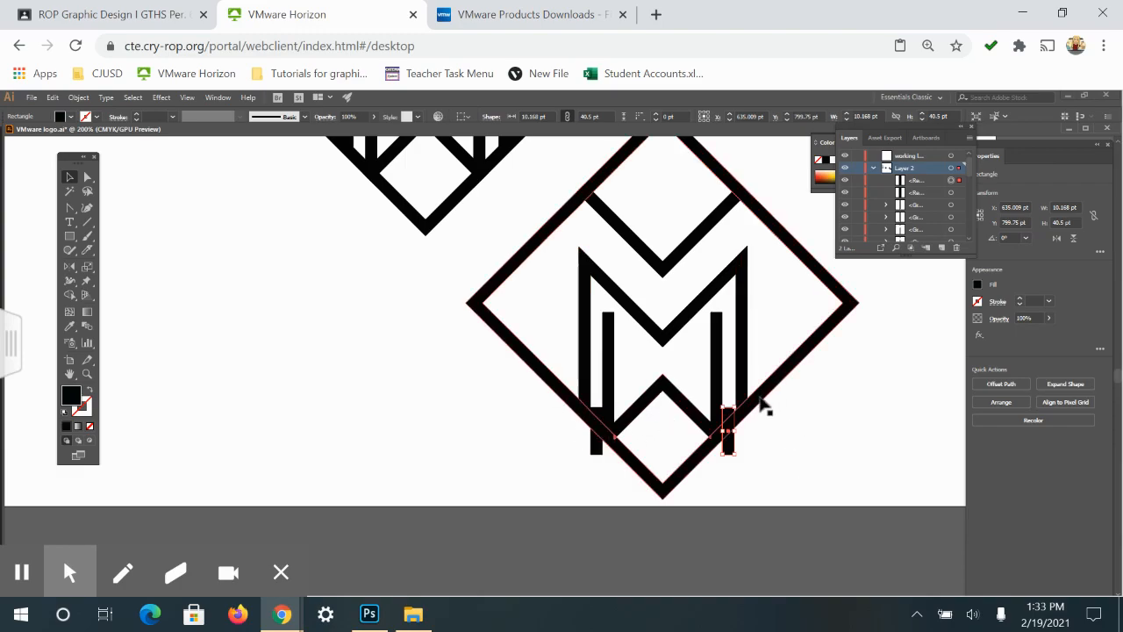
{"action": "key", "text": "ctrl+="}
{"action": "key", "text": "ctrl+="}
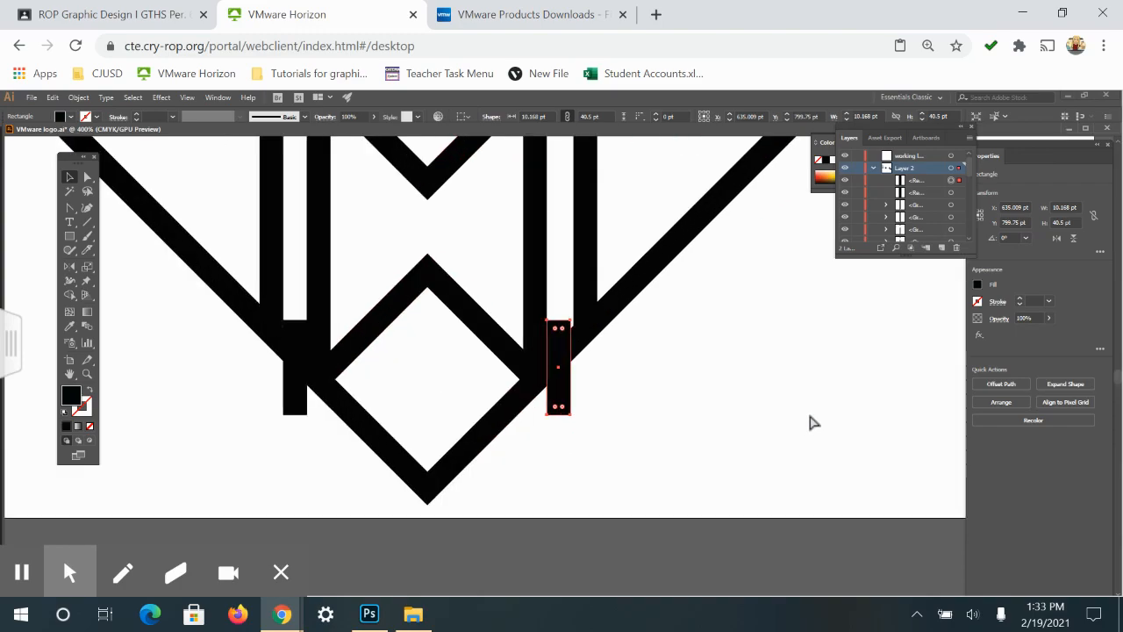
{"action": "left_click", "coordinate": [653, 425]}
Nudge the M's right long vertical line 1 pt left toward the duplicated rectangle
{"action": "left_click_drag", "start_coordinate": [693, 422], "coordinate": [724, 483]}
{"action": "left_click", "coordinate": [617, 372]}
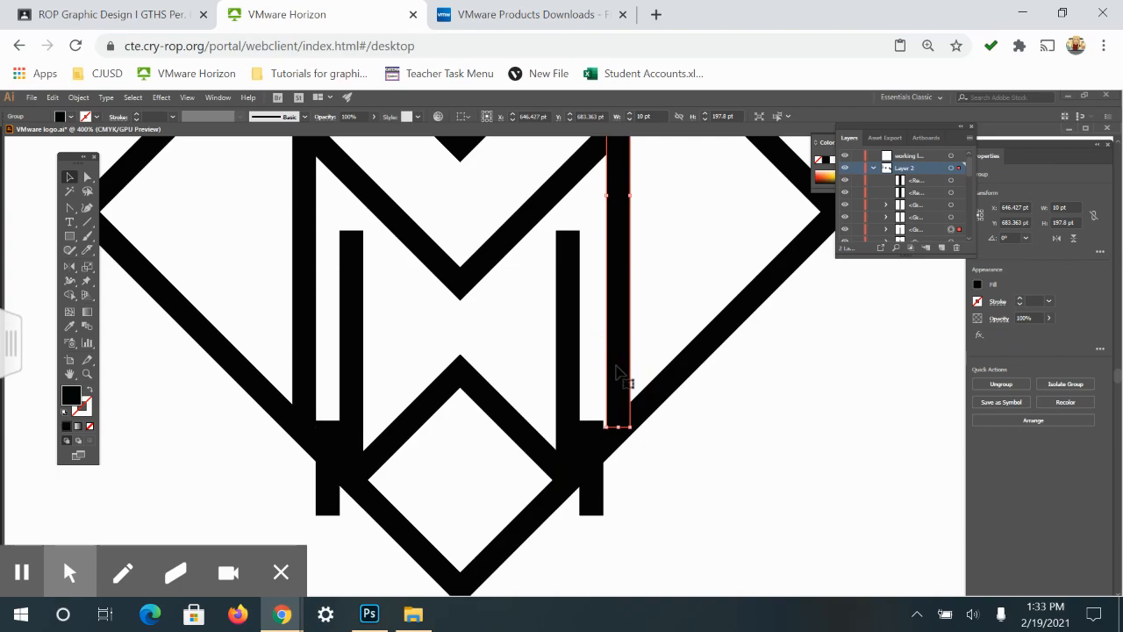
{"action": "key", "text": "Left"}
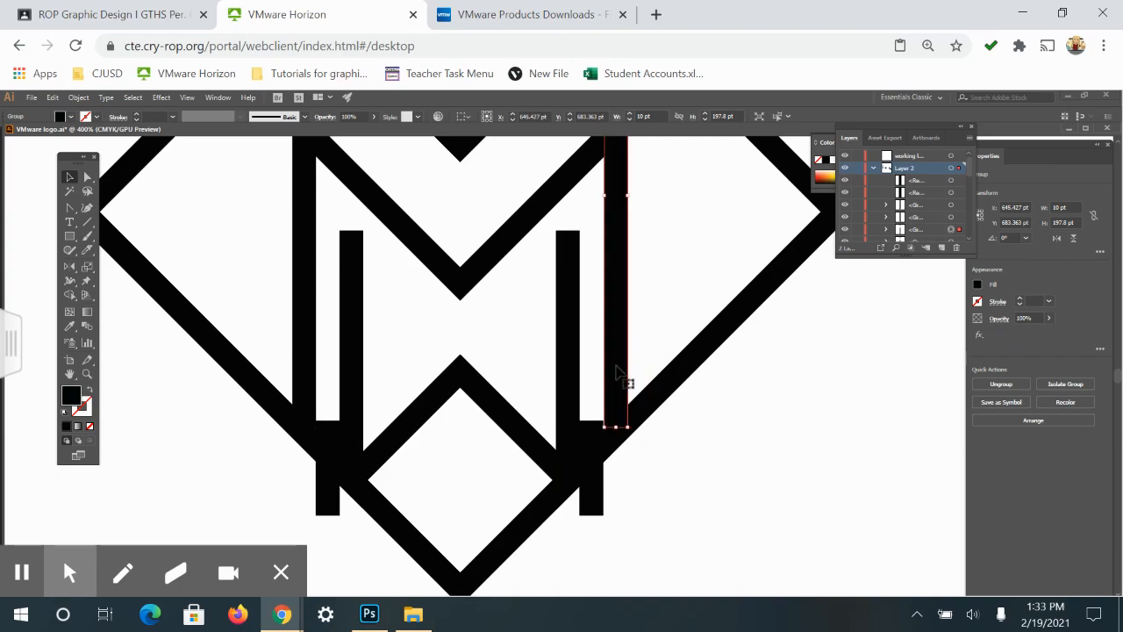
Trim the sliver of the M's diagonal protruding past the right vertical line with the Shape Builder tool
{"action": "scroll", "coordinate": [717, 584], "scroll_direction": "up", "scroll_amount": 3}
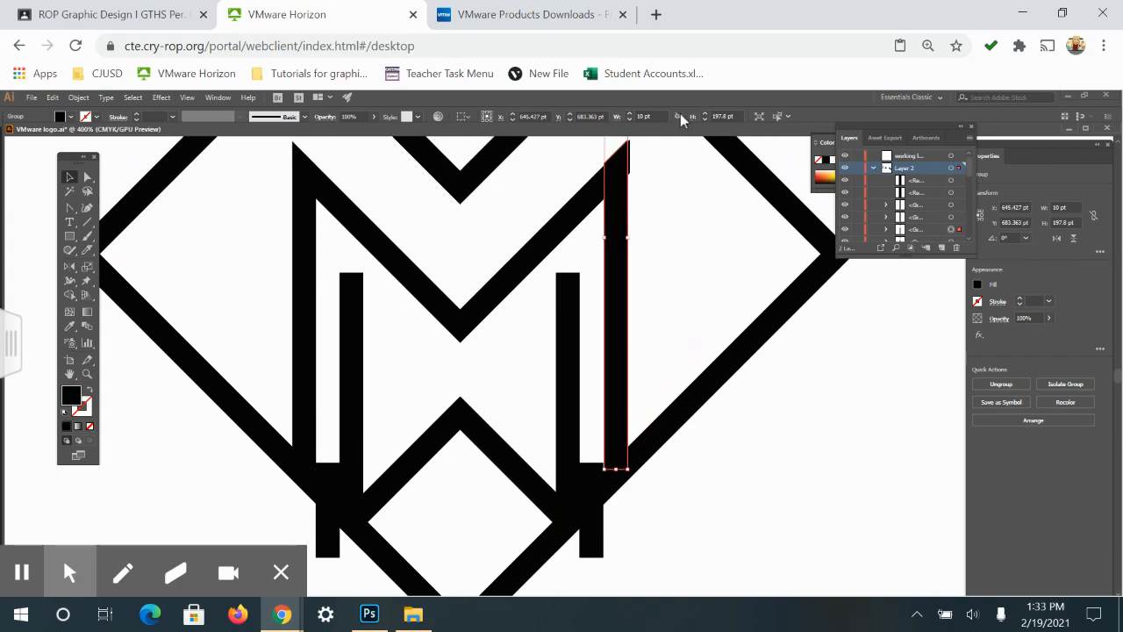
{"action": "left_click", "coordinate": [596, 167], "text": "shift"}
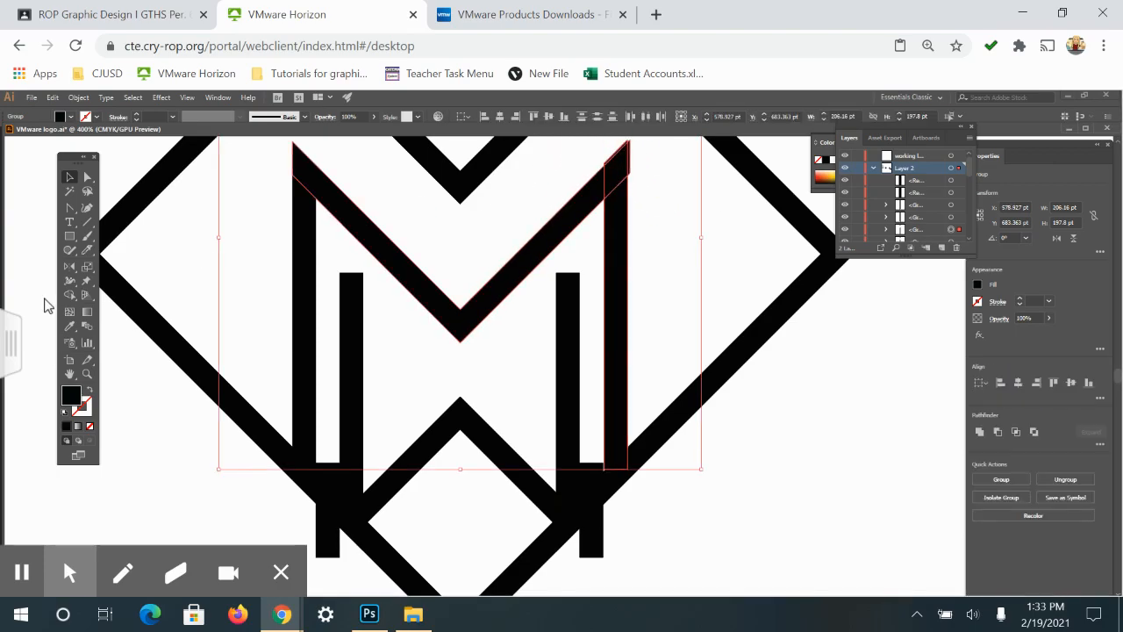
{"action": "left_click", "coordinate": [71, 296]}
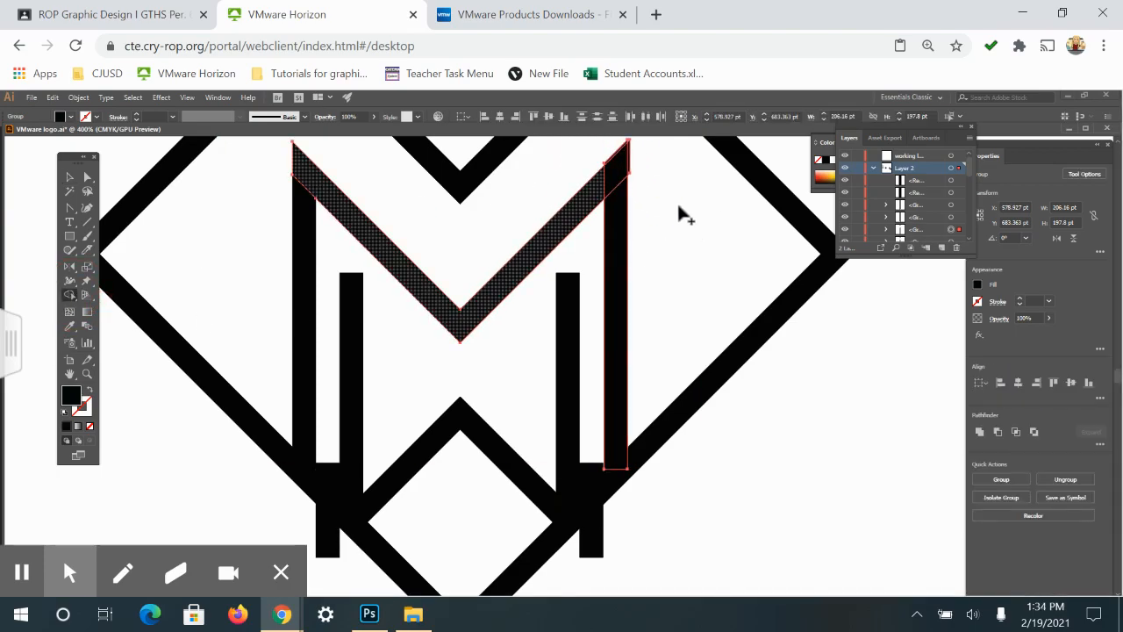
{"action": "left_click", "coordinate": [629, 164], "text": "alt"}
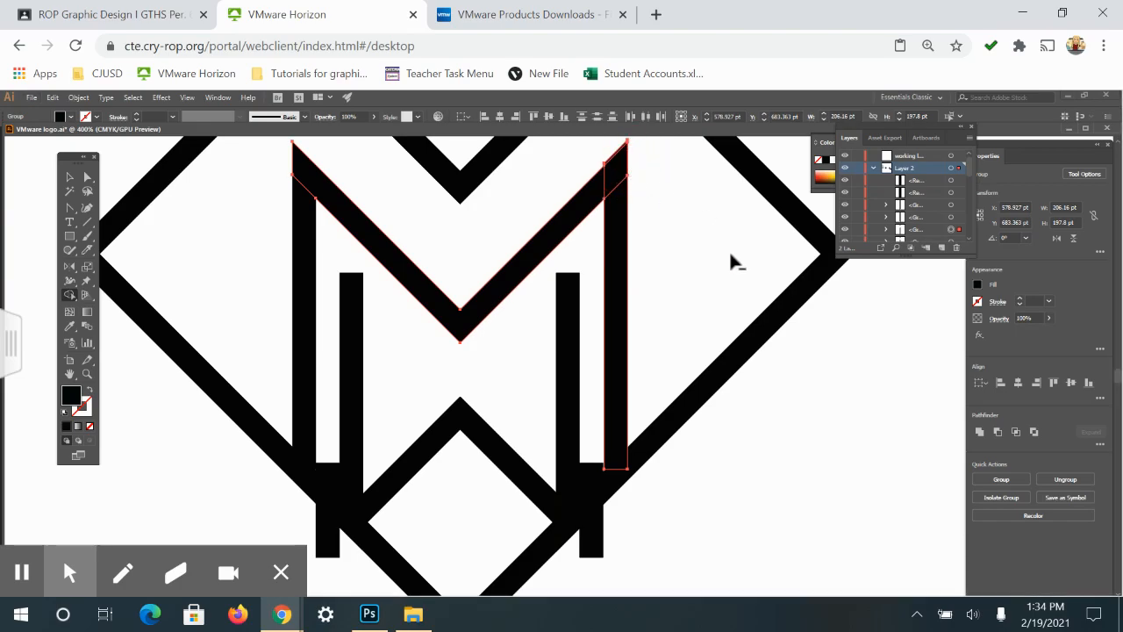
{"action": "left_click", "coordinate": [72, 179]}
{"action": "left_click", "coordinate": [865, 485]}
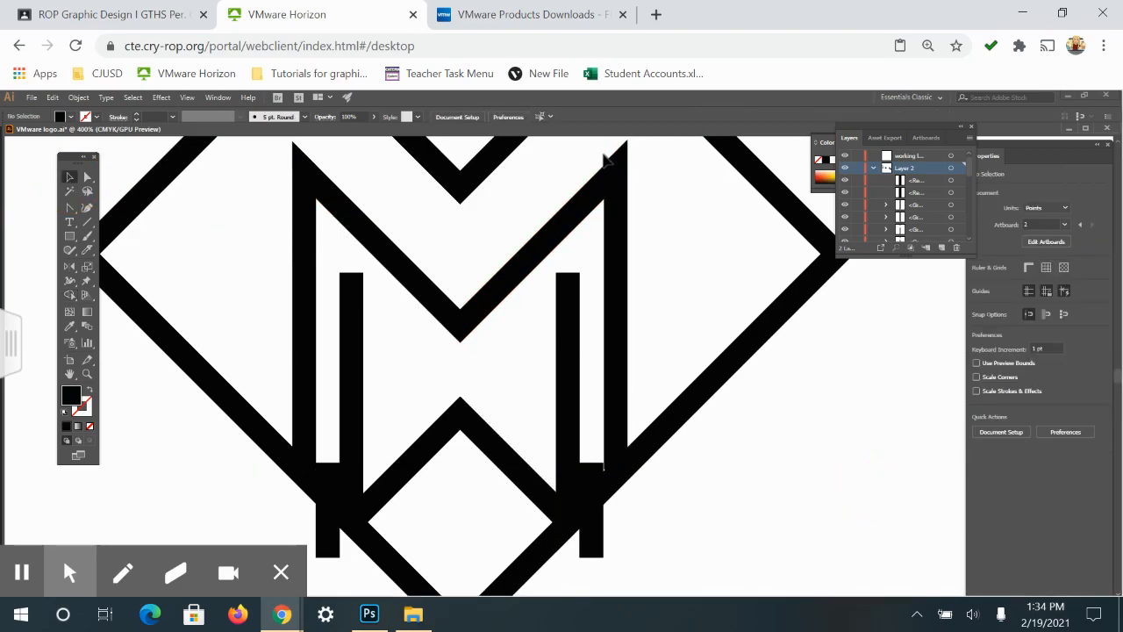
Clean up the overlap at the M's upper right corner, where diagonal and vertical line meet, with the Shape Builder tool
{"action": "left_click", "coordinate": [513, 186]}
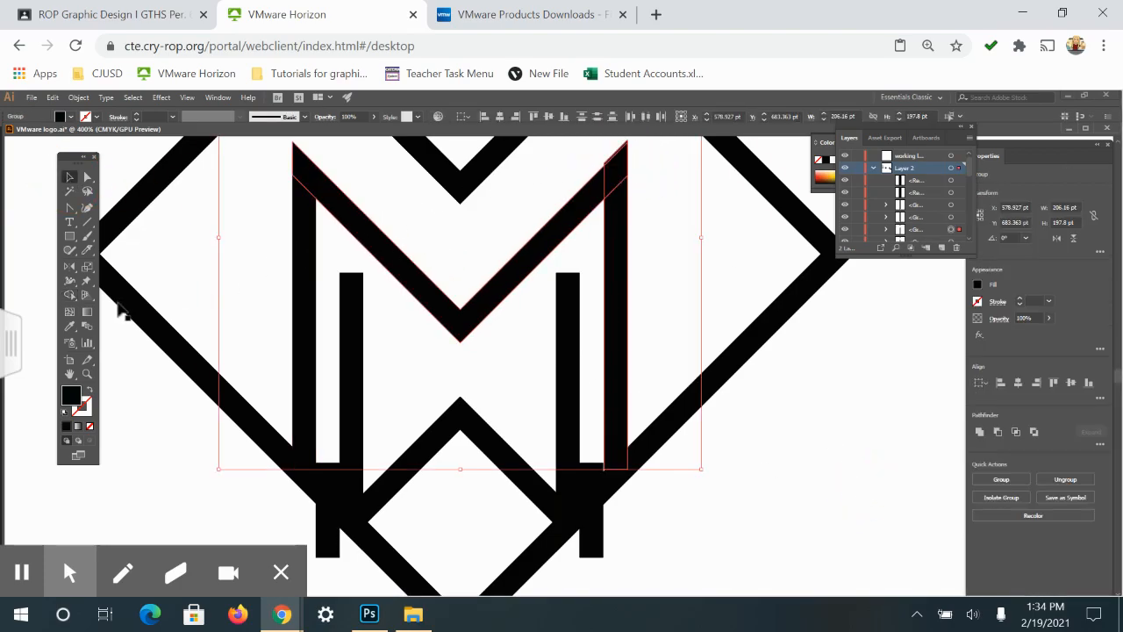
{"action": "left_click", "coordinate": [70, 295]}
{"action": "left_click", "coordinate": [612, 163]}
{"action": "left_click", "coordinate": [71, 177]}
{"action": "left_click", "coordinate": [722, 493]}
Stretch the right long vertical line downward to a height of about 200.04 pt
{"action": "left_click", "coordinate": [616, 463]}
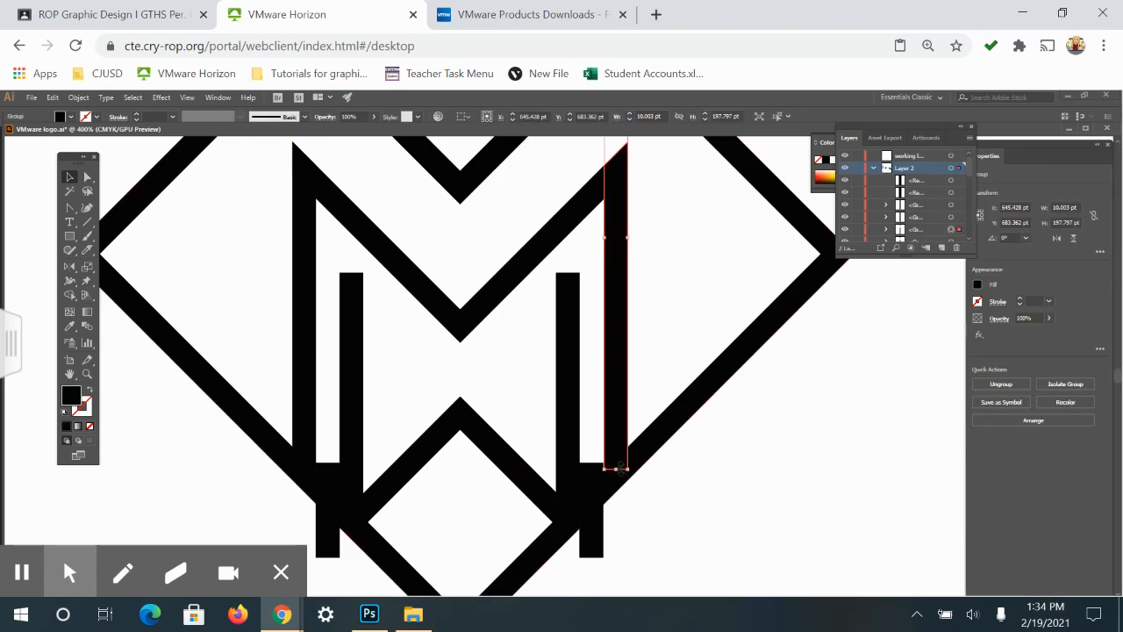
{"action": "left_click", "coordinate": [614, 470]}
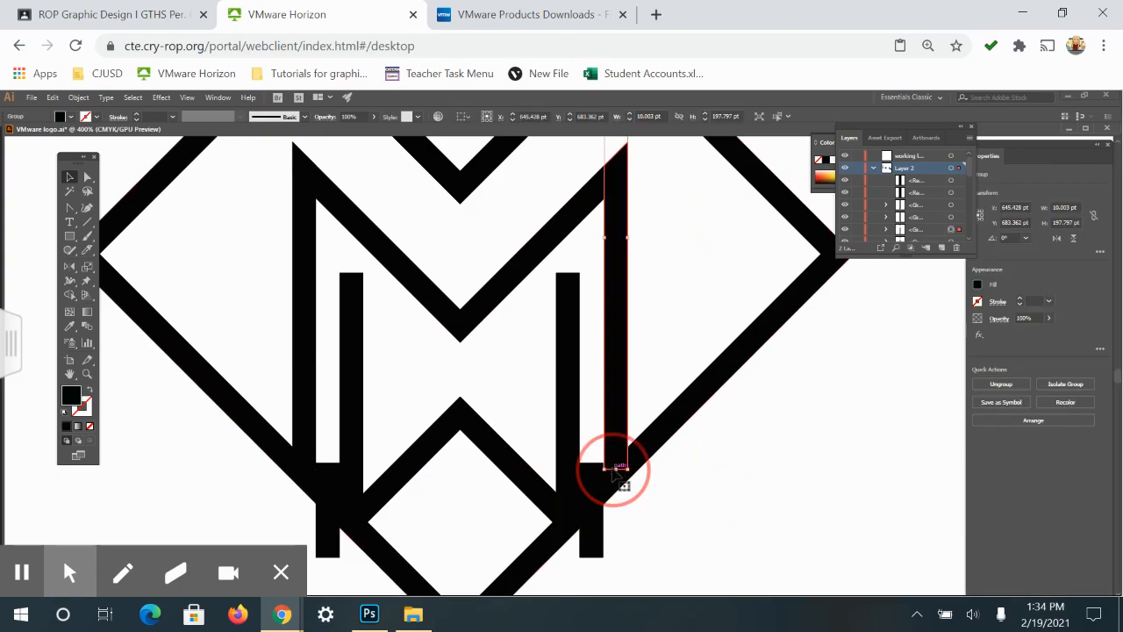
{"action": "left_click_drag", "start_coordinate": [618, 470], "coordinate": [616, 474]}
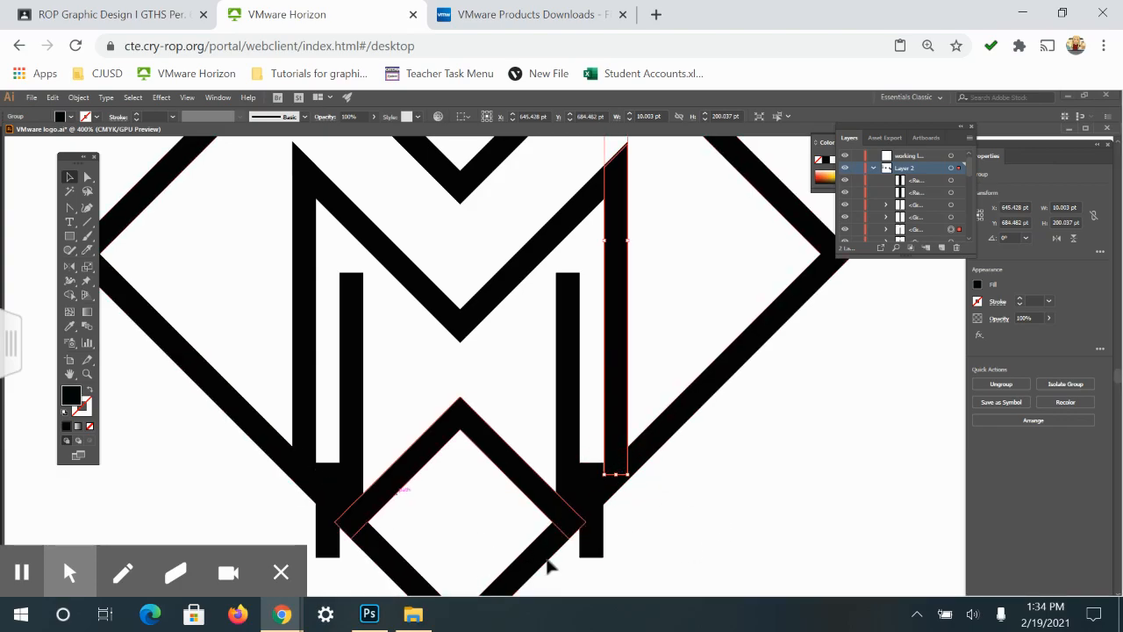
Nudge the lengthened right vertical line another 1 pt left to close the hairline gap beside the small rectangle
{"action": "left_click_drag", "start_coordinate": [705, 532], "coordinate": [714, 506]}
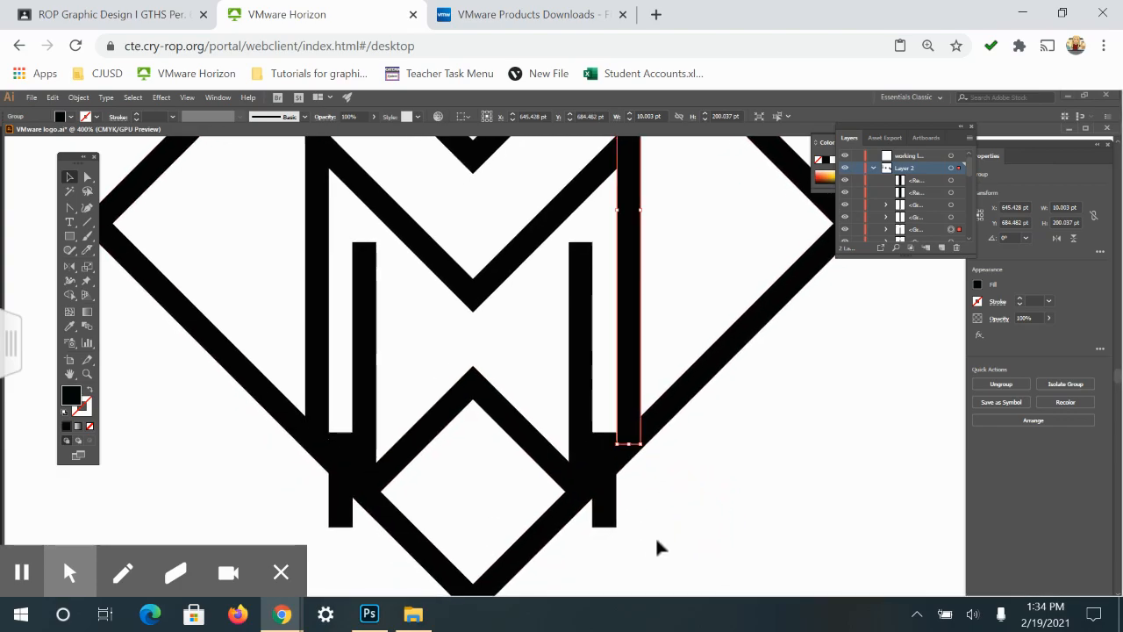
{"action": "left_click", "coordinate": [603, 525]}
{"action": "left_click", "coordinate": [660, 532]}
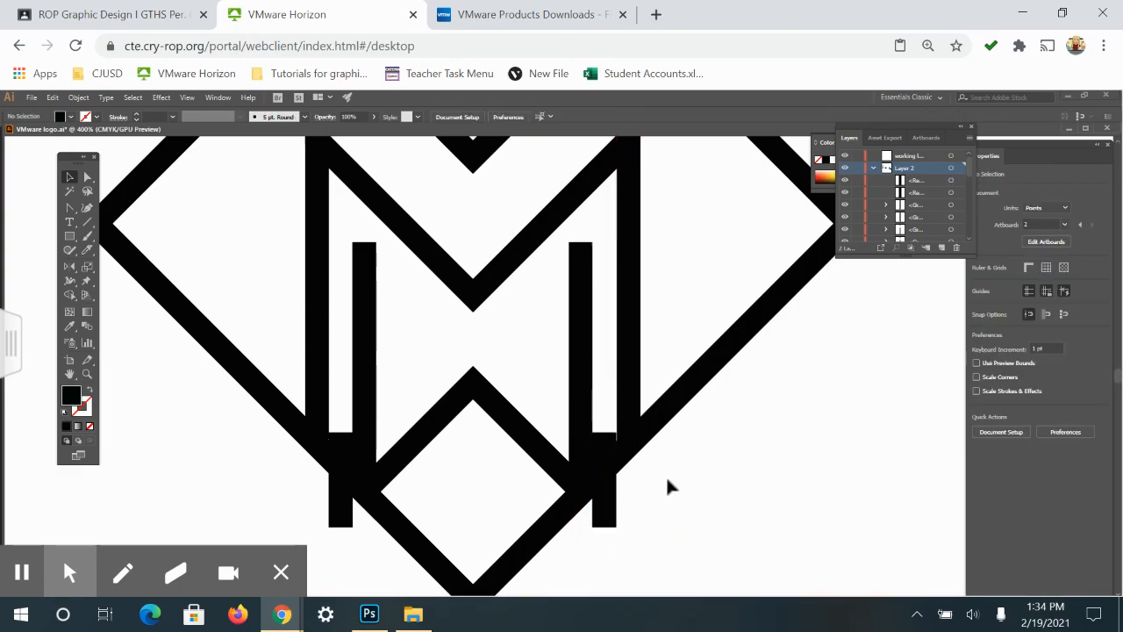
{"action": "left_click", "coordinate": [628, 439]}
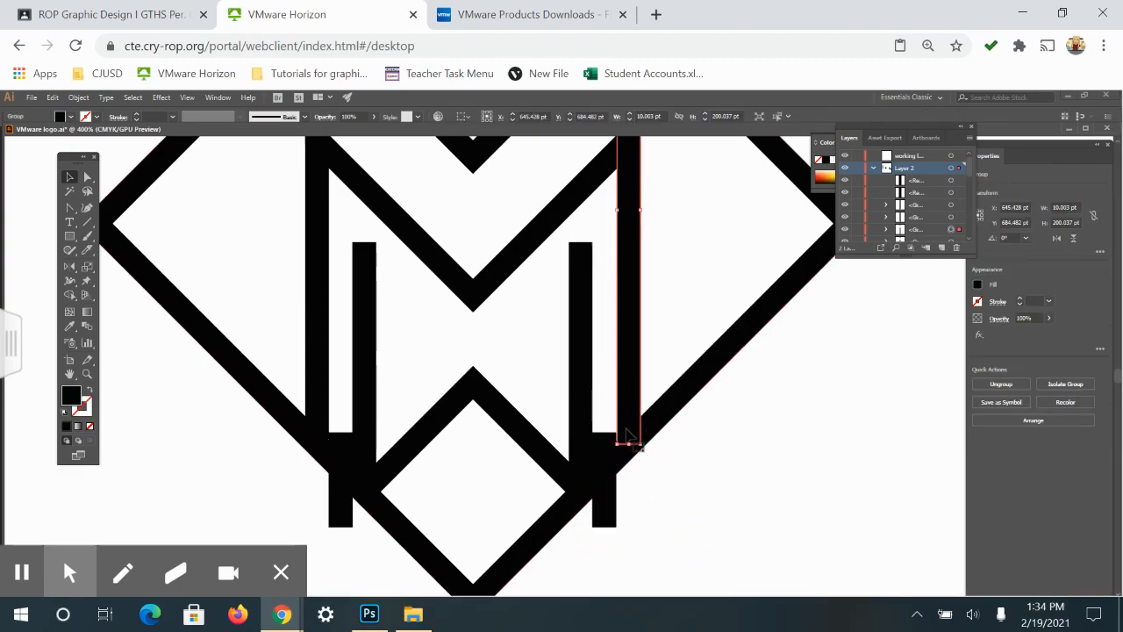
{"action": "scroll", "coordinate": [680, 463], "scroll_direction": "up", "scroll_amount": 1}
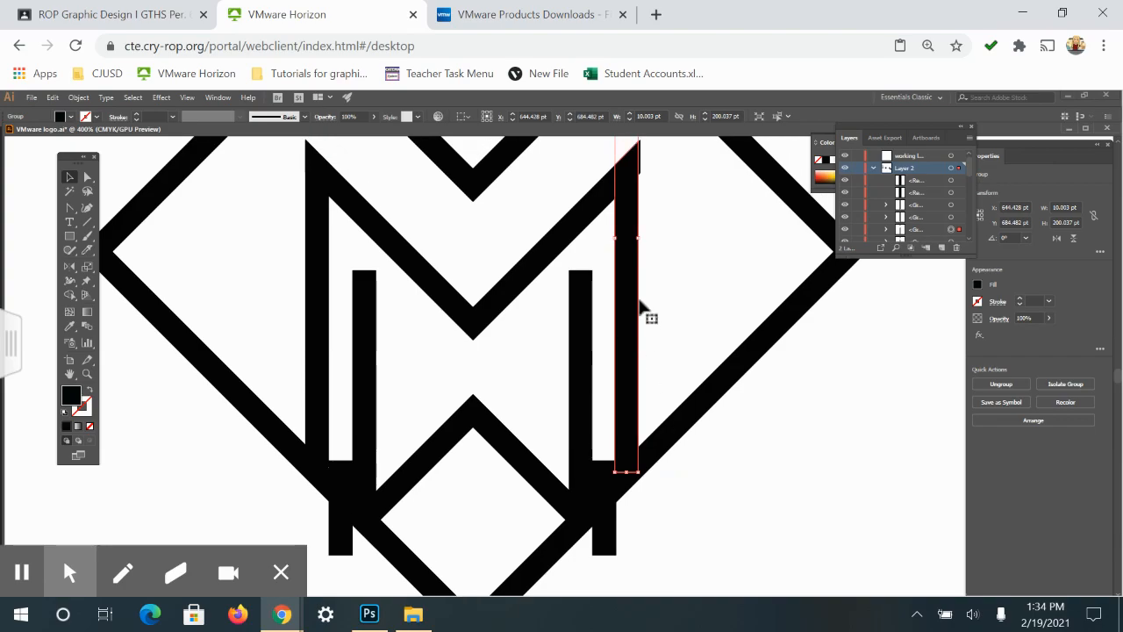
Trim the thin strip projecting past the shifted vertical line at the M's upper right corner with the Shape Builder tool
{"action": "left_click", "coordinate": [708, 469]}
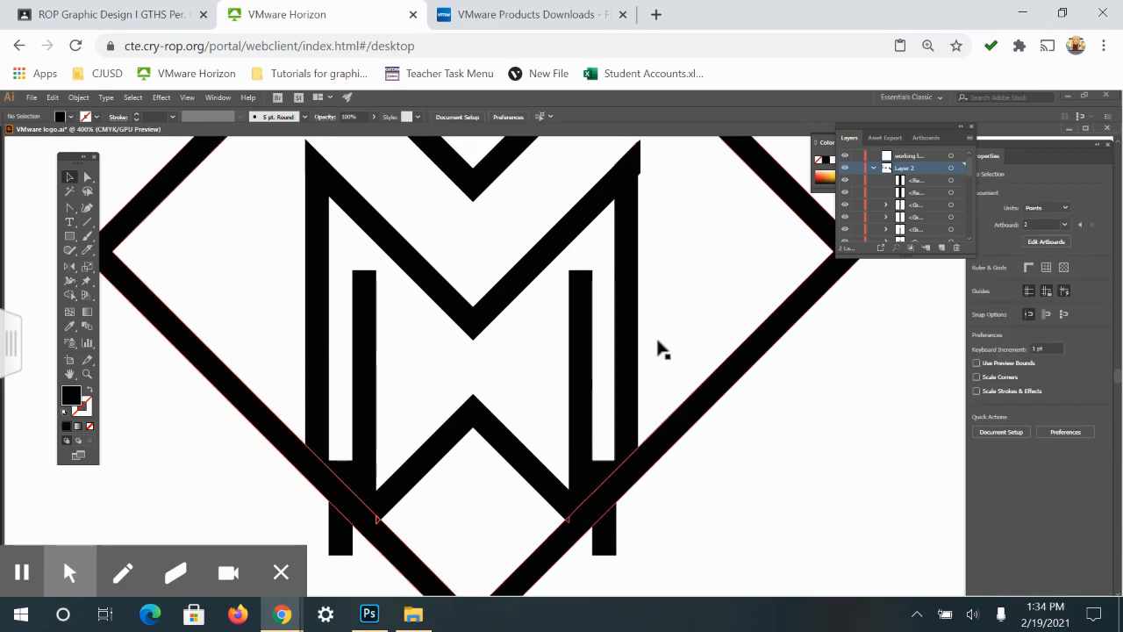
{"action": "left_click", "coordinate": [625, 189]}
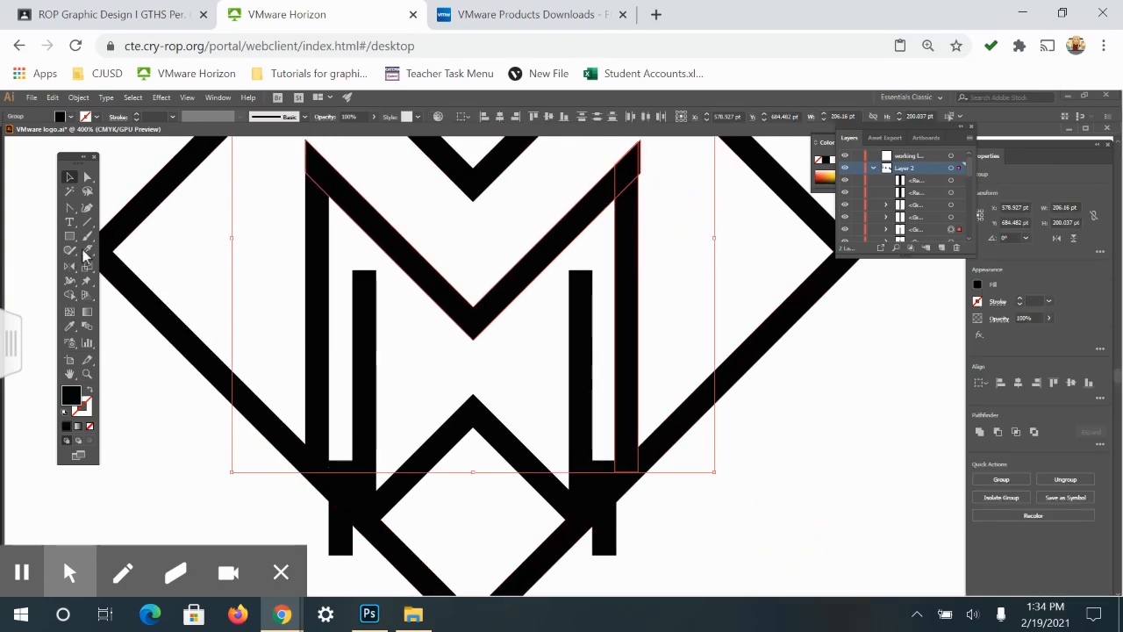
{"action": "left_click", "coordinate": [71, 296]}
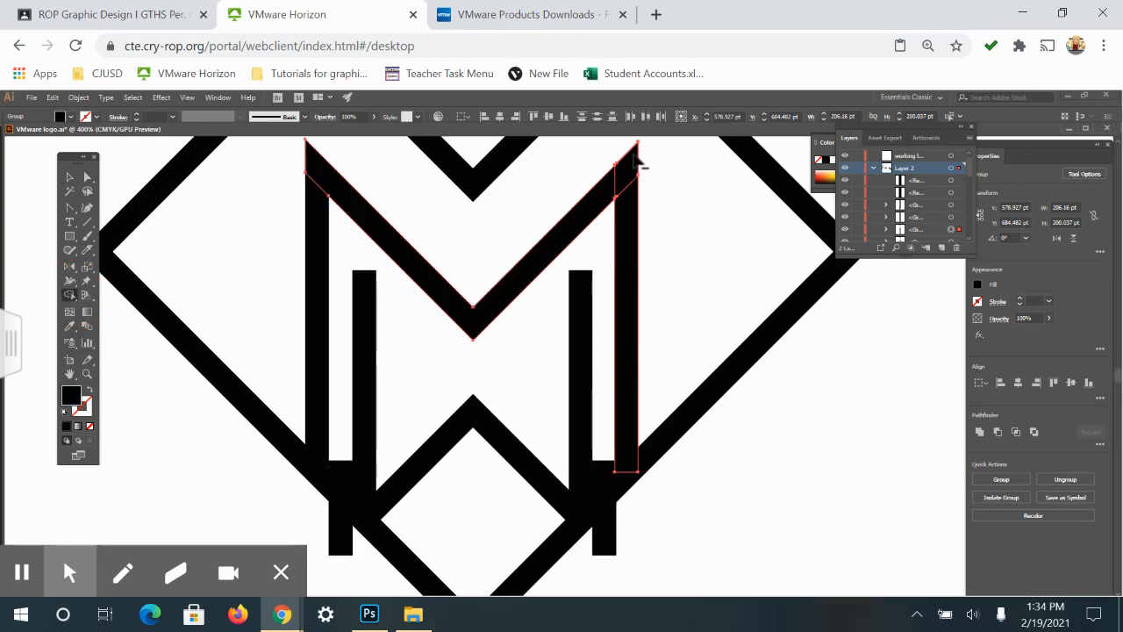
{"action": "left_click", "coordinate": [815, 521]}
{"action": "left_click", "coordinate": [71, 176]}
{"action": "left_click_drag", "start_coordinate": [632, 504], "coordinate": [190, 435]}
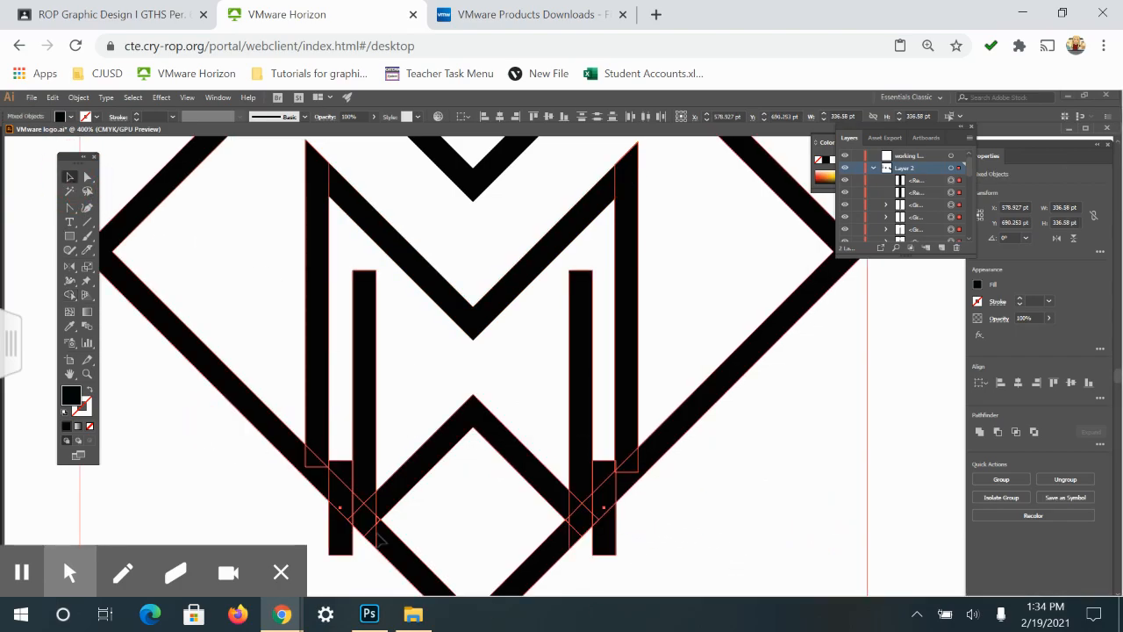
{"action": "left_click", "coordinate": [58, 176]}
{"action": "left_click", "coordinate": [264, 512]}
Copy the small rectangle at the logo's lower left onto the diamond's upper left edge and rotate the copy 45°
{"action": "left_click", "coordinate": [341, 533]}
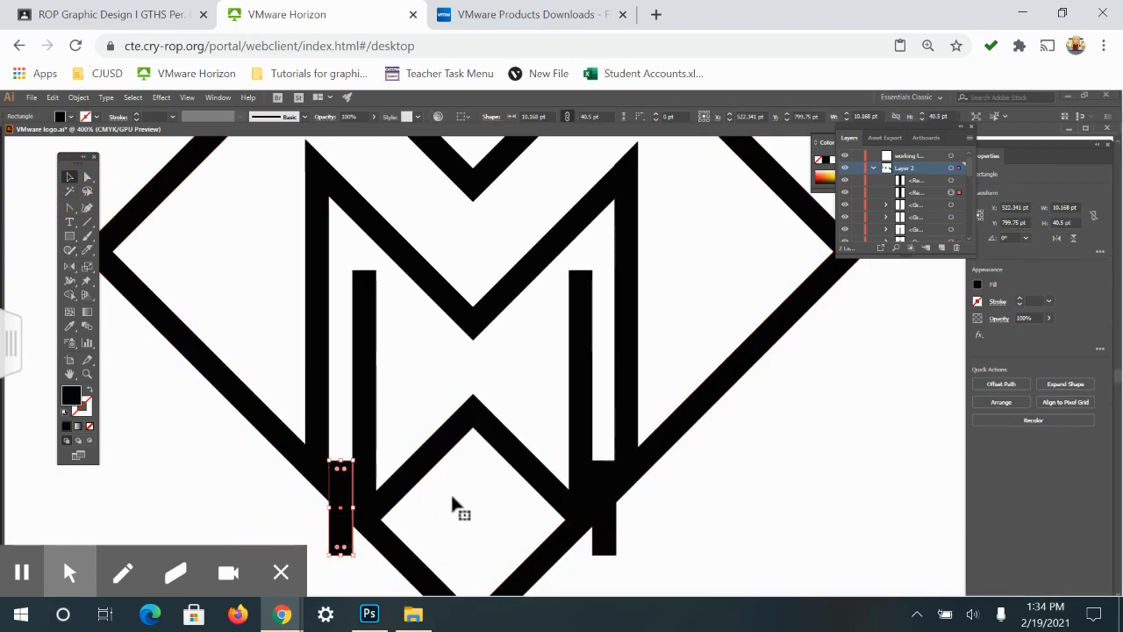
{"action": "left_click_drag", "start_coordinate": [340, 538], "coordinate": [244, 207]}
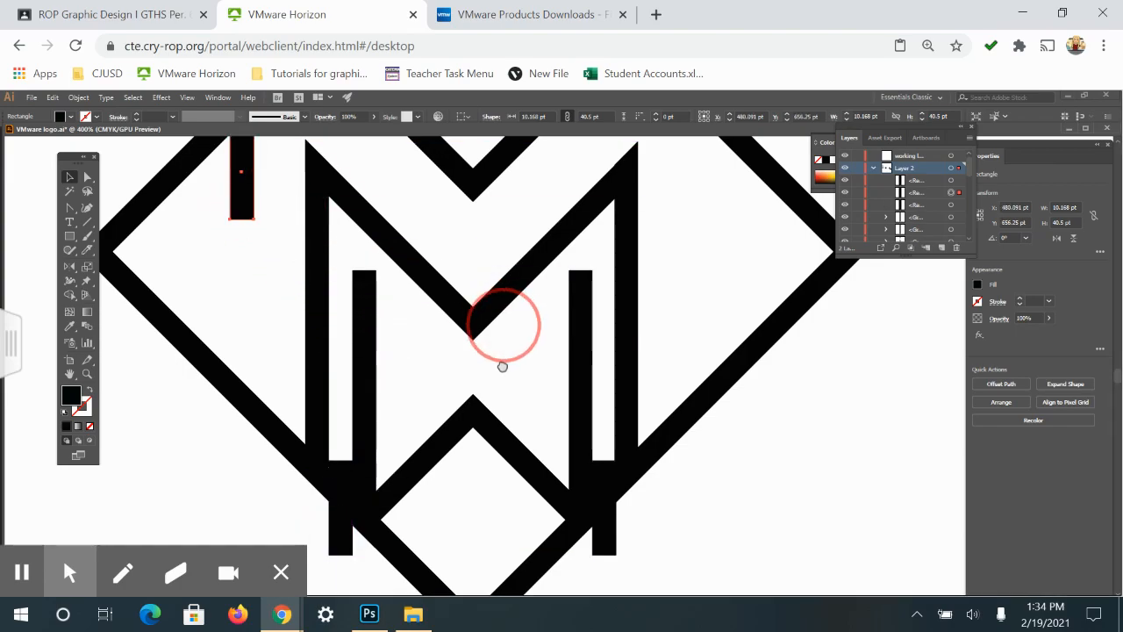
{"action": "scroll", "coordinate": [501, 345], "scroll_direction": "up", "scroll_amount": 6}
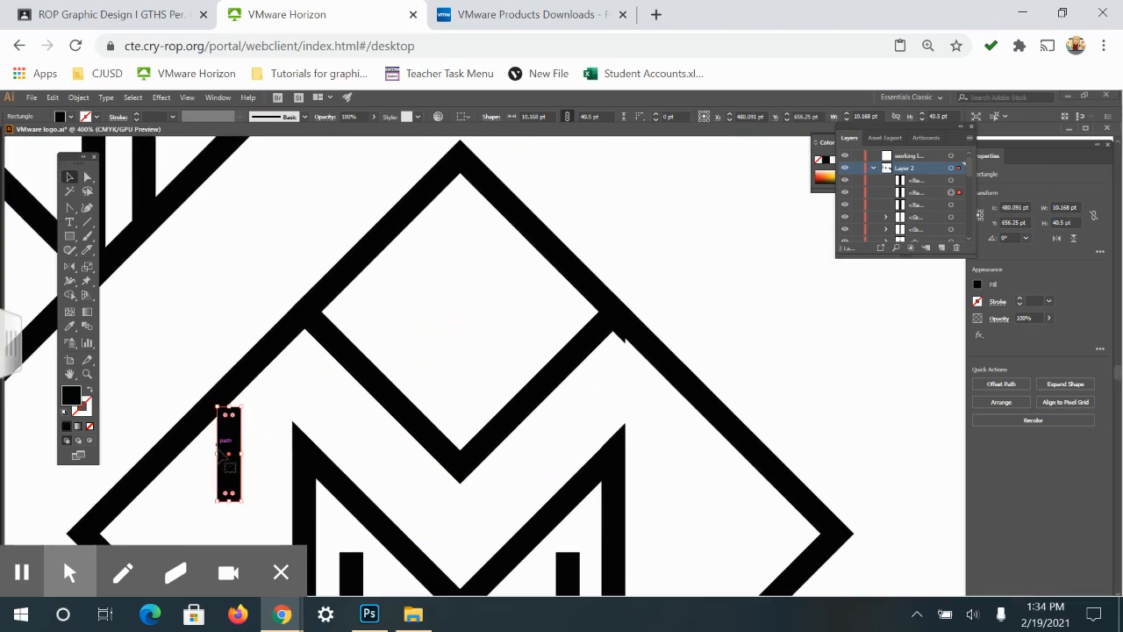
{"action": "left_click_drag", "start_coordinate": [228, 441], "coordinate": [333, 252]}
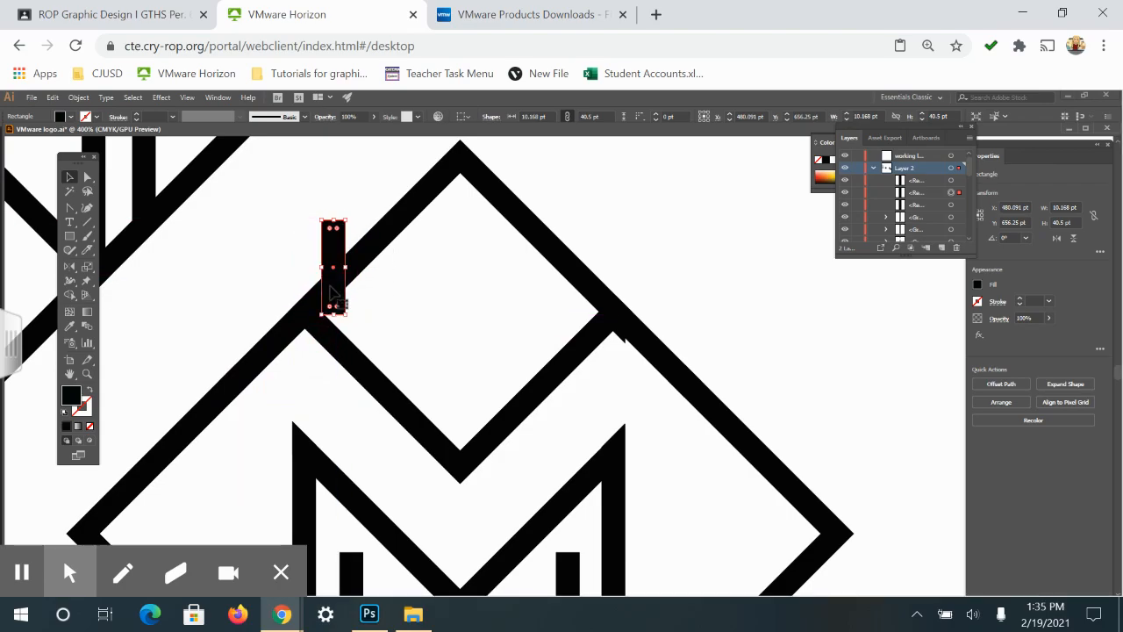
{"action": "left_click_drag", "start_coordinate": [351, 321], "coordinate": [385, 305]}
{"action": "left_click_drag", "start_coordinate": [314, 212], "coordinate": [296, 247]}
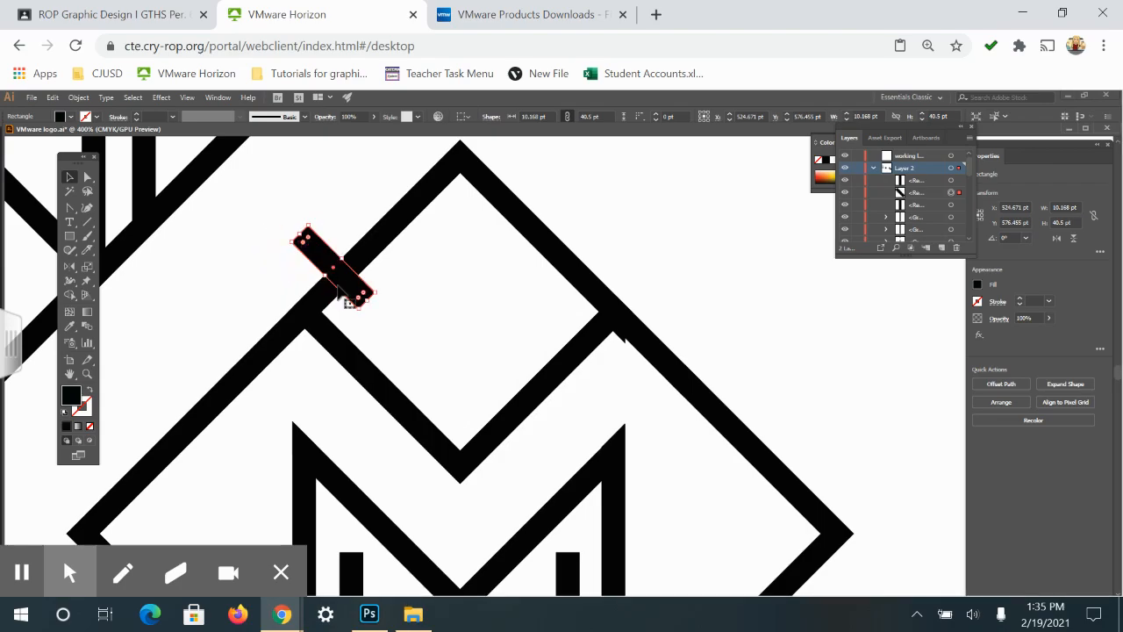
Align the angled bar with the V's left end and place a copy rotated to 315° against the V's right end
{"action": "mouse_move", "coordinate": [348, 277]}
{"action": "left_mouse_down"}
{"action": "mouse_move", "coordinate": [340, 313]}
{"action": "mouse_move", "coordinate": [546, 332]}
{"action": "mouse_move", "coordinate": [592, 313]}
{"action": "mouse_move", "coordinate": [585, 296]}
{"action": "mouse_move", "coordinate": [570, 312]}
{"action": "left_mouse_up"}
{"action": "left_click_drag", "start_coordinate": [507, 256], "coordinate": [581, 229]}
{"action": "mouse_move", "coordinate": [541, 299]}
{"action": "left_mouse_down"}
{"action": "mouse_move", "coordinate": [572, 289]}
{"action": "mouse_move", "coordinate": [571, 301]}
{"action": "mouse_move", "coordinate": [593, 305]}
{"action": "left_mouse_up"}
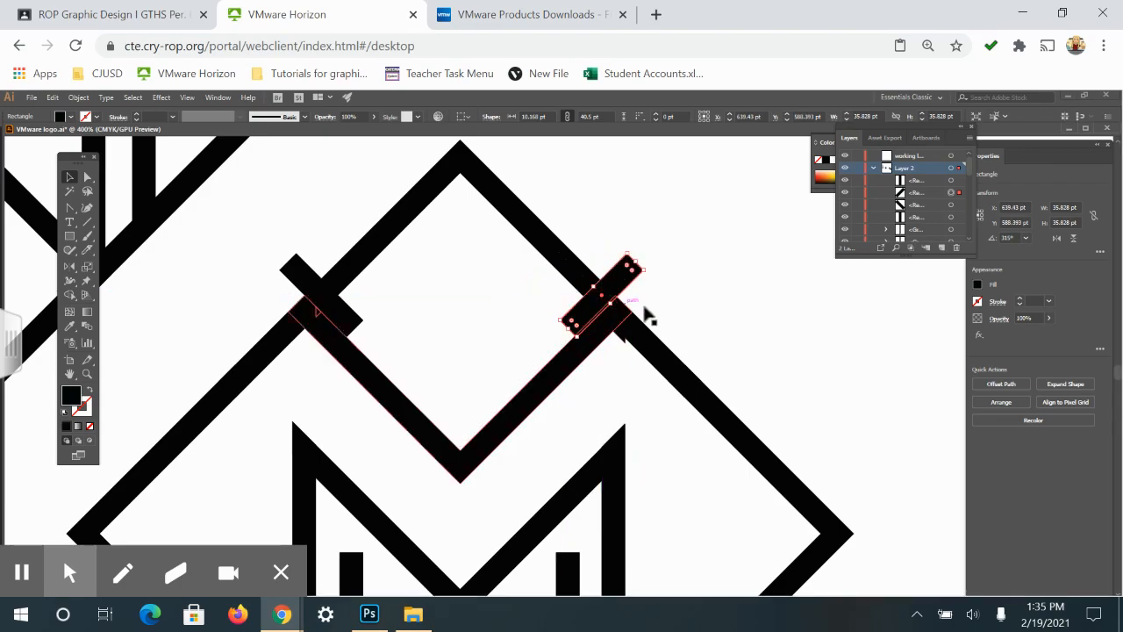
{"action": "key", "text": "Right"}
{"action": "left_click", "coordinate": [689, 317]}
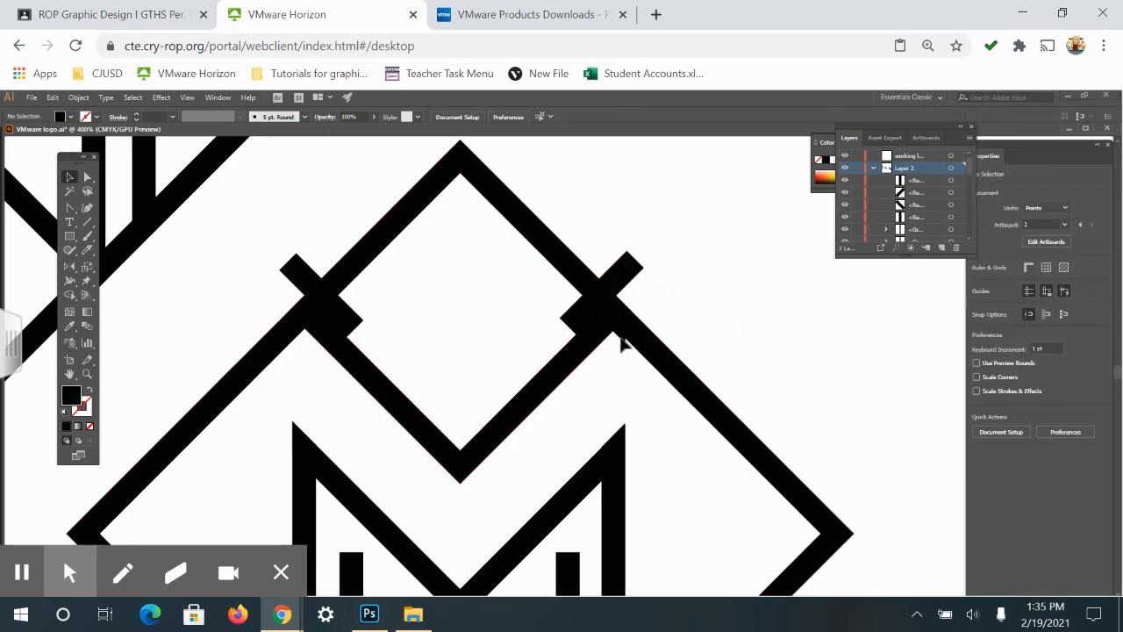
Duplicate the right angled bar to the outer side of the V's right end, across the diamond's upper right edge
{"action": "left_click", "coordinate": [625, 342]}
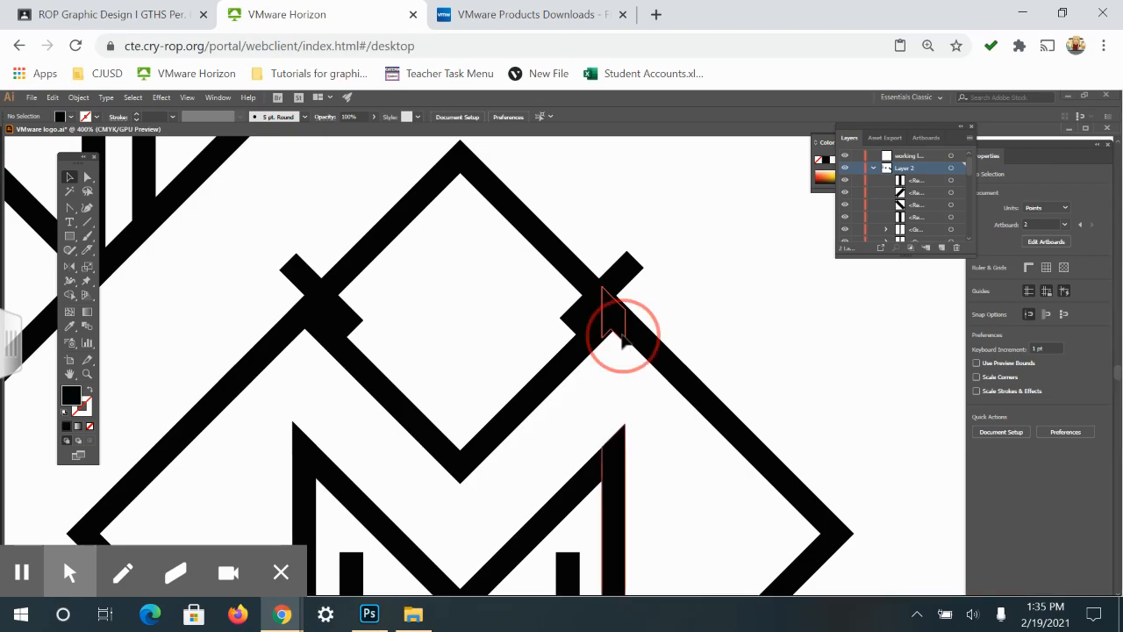
{"action": "left_click", "coordinate": [640, 275]}
{"action": "left_click_drag", "start_coordinate": [625, 277], "coordinate": [640, 325]}
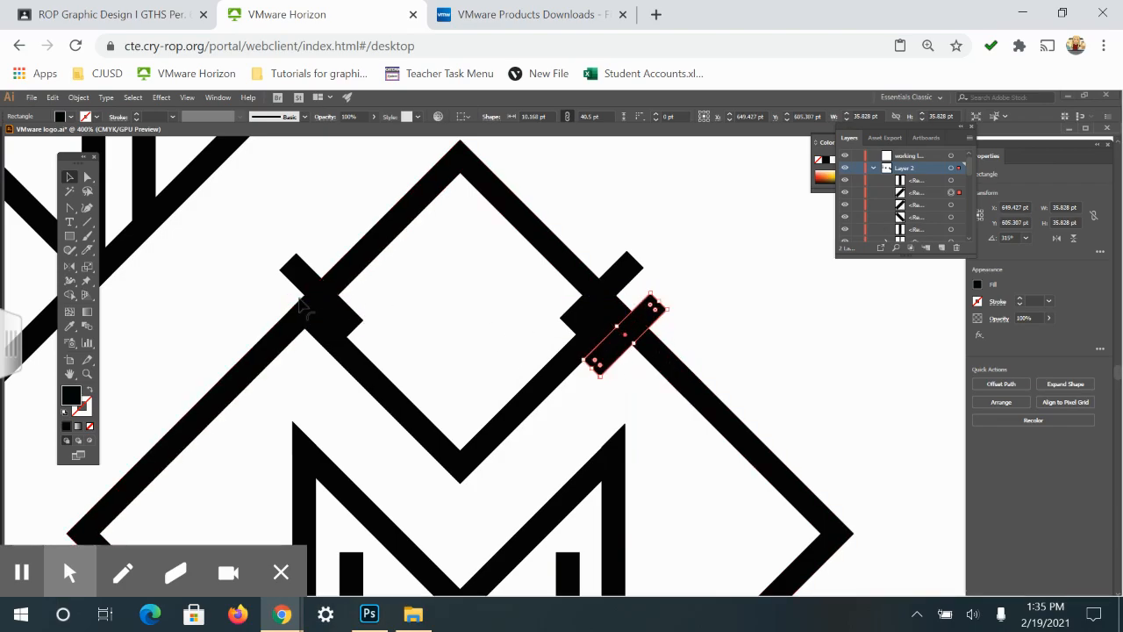
Duplicate the left angled bar to the outer side of the V's left end, across the diamond's upper left edge
{"action": "left_click", "coordinate": [351, 318]}
{"action": "left_click_drag", "start_coordinate": [347, 320], "coordinate": [326, 355]}
{"action": "key", "text": "ctrl+z"}
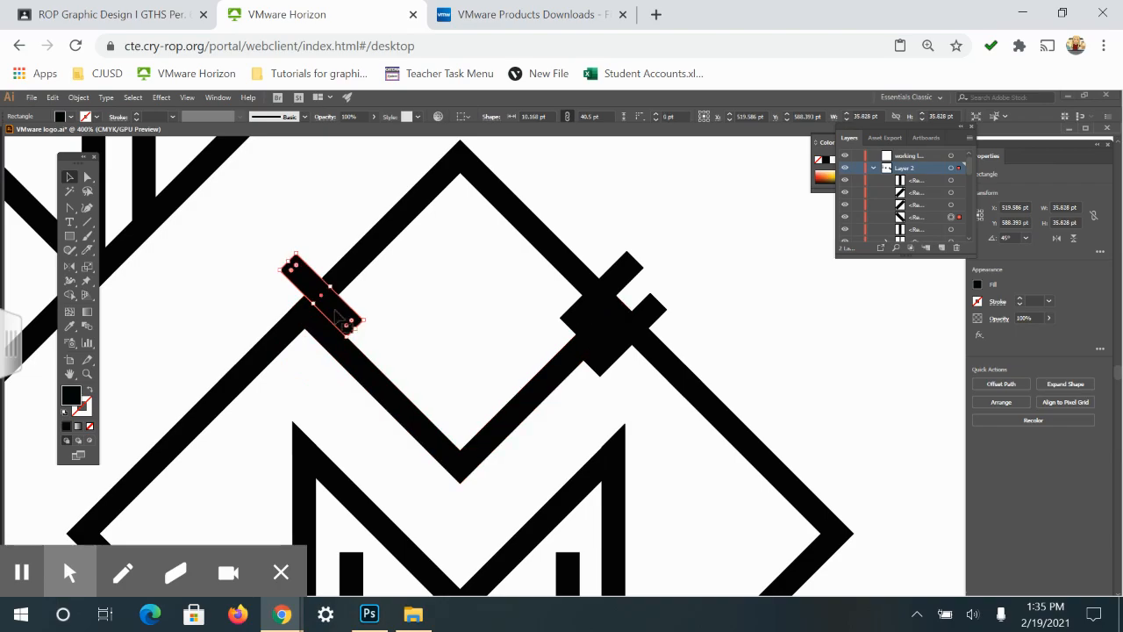
{"action": "left_click_drag", "start_coordinate": [338, 316], "coordinate": [303, 347]}
{"action": "left_click", "coordinate": [360, 200]}
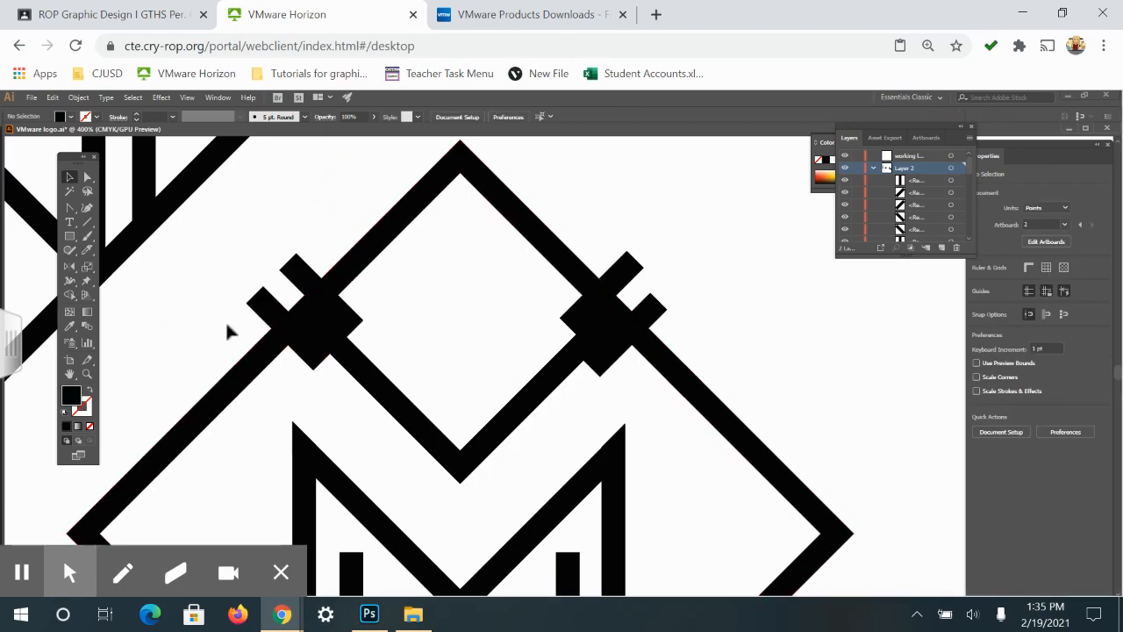
Cut gaps in the diamond's upper edges on both sides of the V's ends by removing the four angled bars with Shape Builder
{"action": "left_click_drag", "start_coordinate": [231, 230], "coordinate": [702, 369]}
{"action": "left_click", "coordinate": [71, 295]}
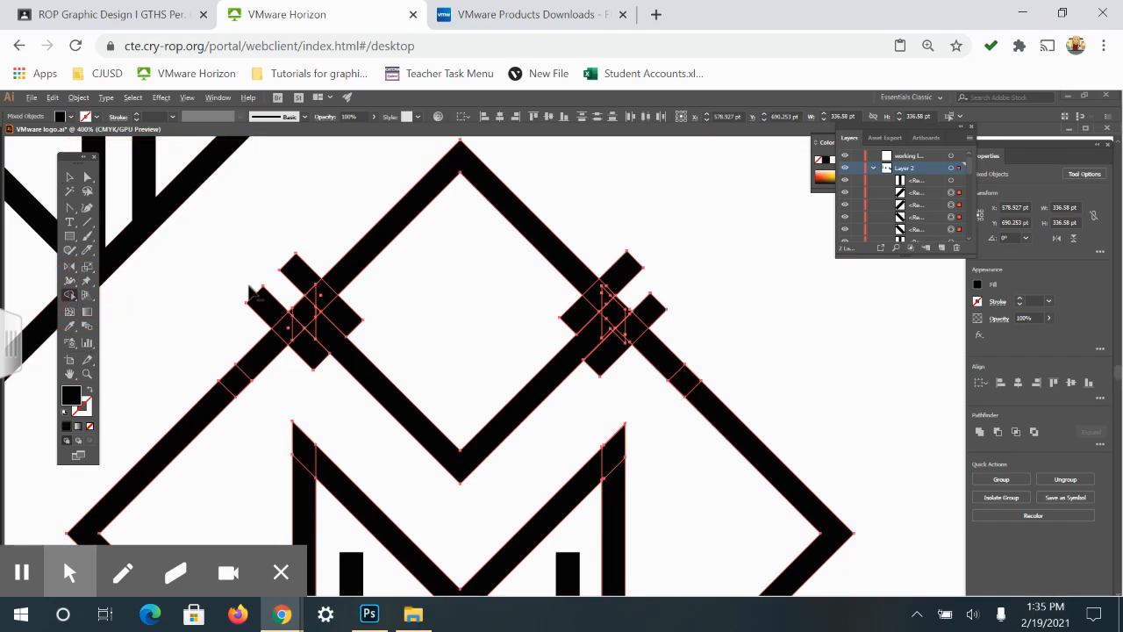
{"action": "left_click_drag", "start_coordinate": [255, 295], "coordinate": [304, 343]}
{"action": "left_click_drag", "start_coordinate": [281, 251], "coordinate": [324, 304]}
{"action": "left_click_drag", "start_coordinate": [634, 248], "coordinate": [583, 306]}
{"action": "mouse_move", "coordinate": [656, 304]}
{"action": "left_mouse_down"}
{"action": "mouse_move", "coordinate": [639, 301]}
{"action": "mouse_move", "coordinate": [621, 338]}
{"action": "left_mouse_up"}
Cut a gap in the diamond's lower left edge by removing the small rectangle and the line beneath it with Shape Builder
{"action": "left_click_drag", "start_coordinate": [813, 419], "coordinate": [770, 253]}
{"action": "left_click_drag", "start_coordinate": [812, 465], "coordinate": [854, 296]}
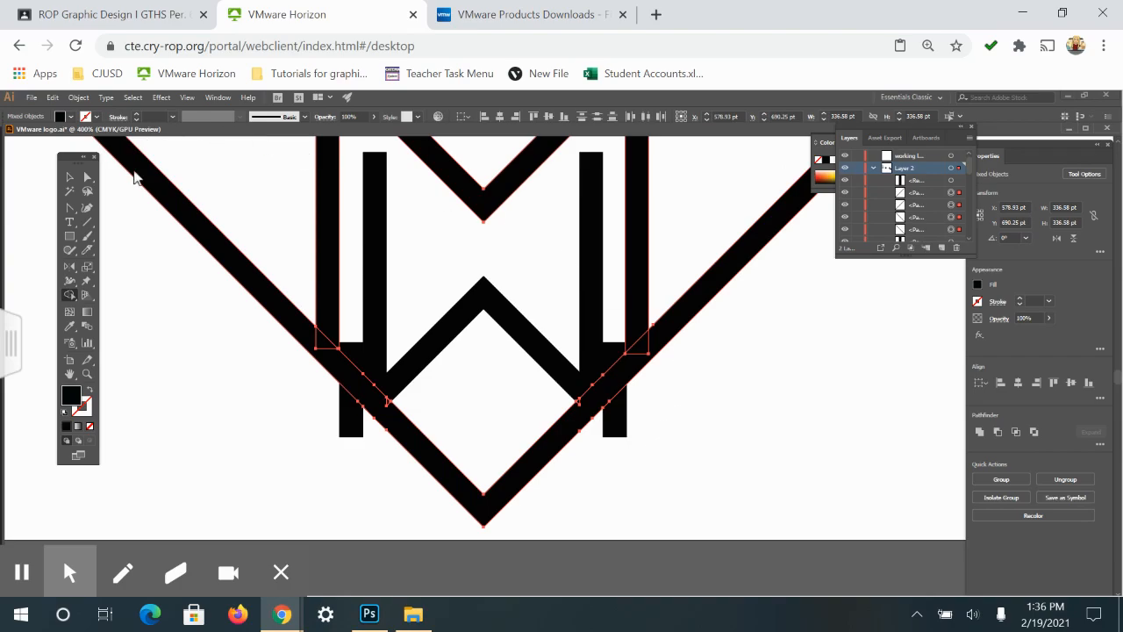
{"action": "left_click", "coordinate": [70, 177]}
{"action": "left_click_drag", "start_coordinate": [205, 297], "coordinate": [638, 425]}
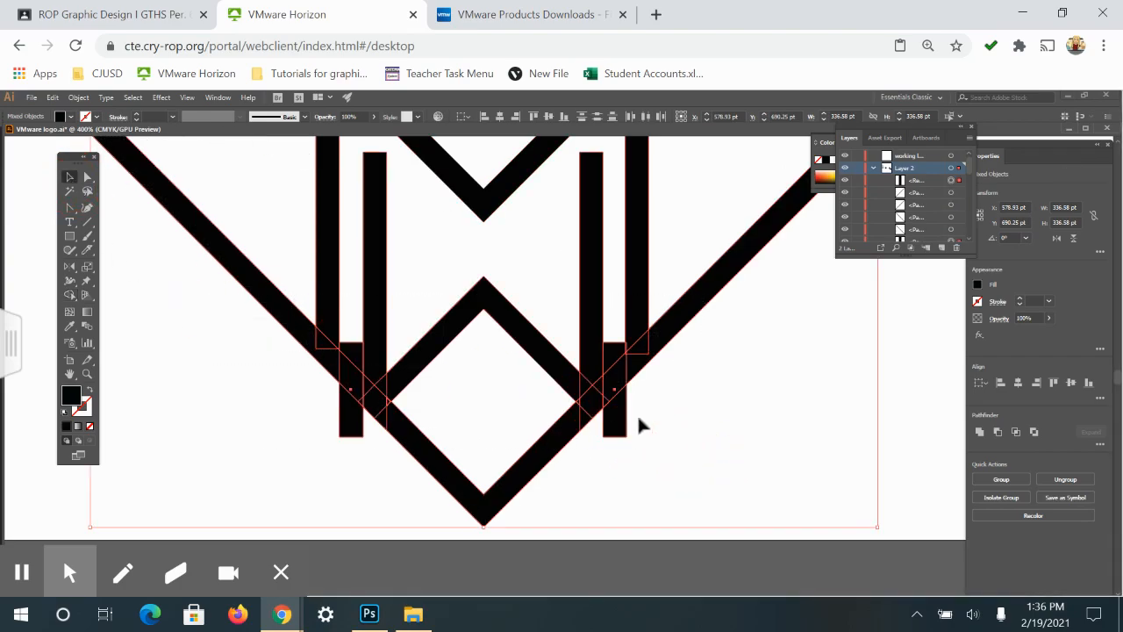
{"action": "left_click", "coordinate": [70, 296]}
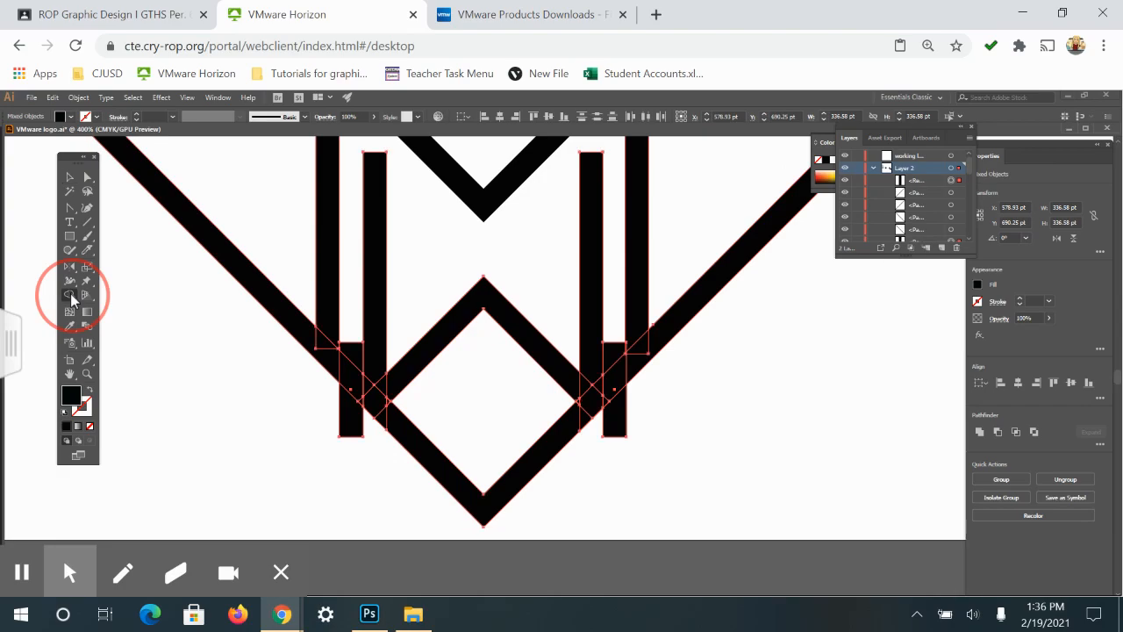
{"action": "left_click_drag", "start_coordinate": [346, 438], "coordinate": [346, 343]}
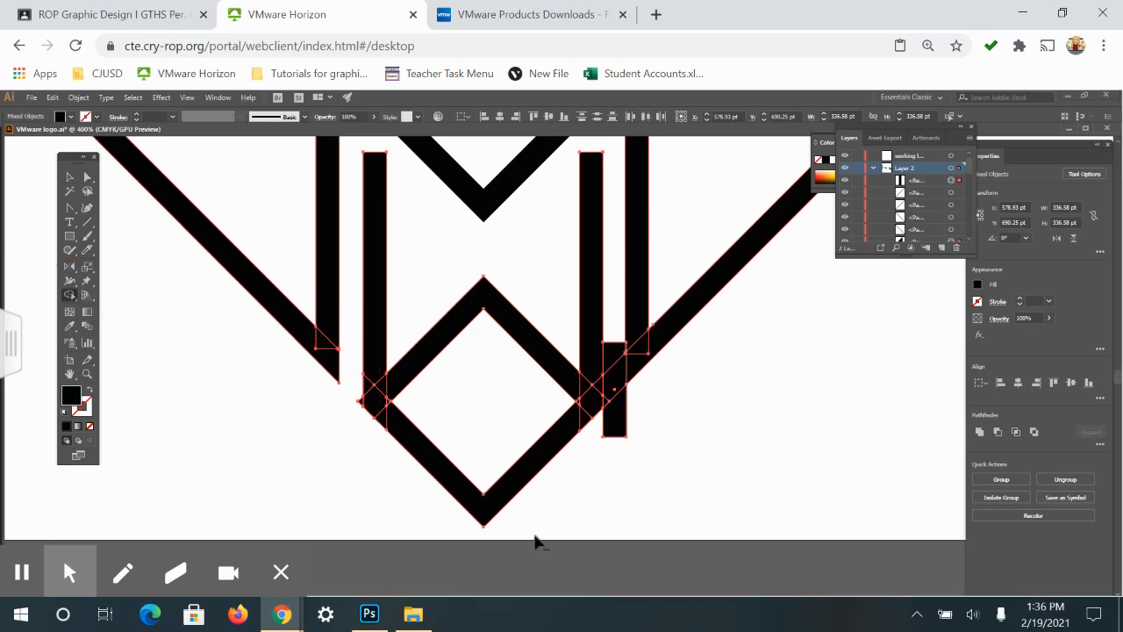
Cut the matching gap at the lower right small rectangle and remove the leftover sliver beside the left inner line with Shape Builder
{"action": "left_click", "coordinate": [361, 401]}
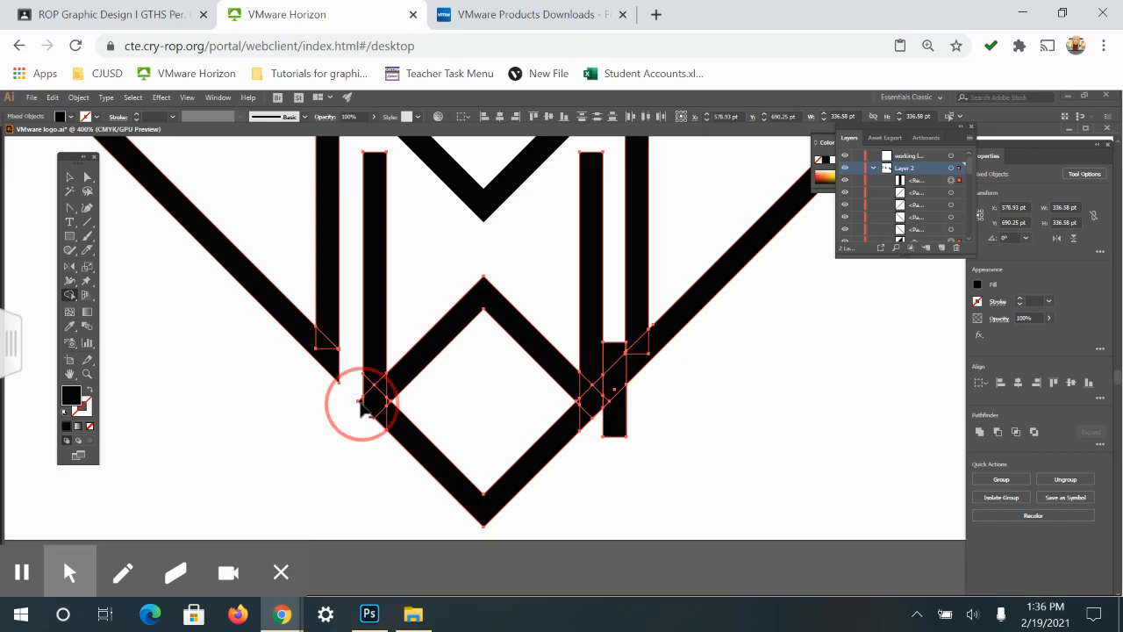
{"action": "left_click", "coordinate": [361, 404]}
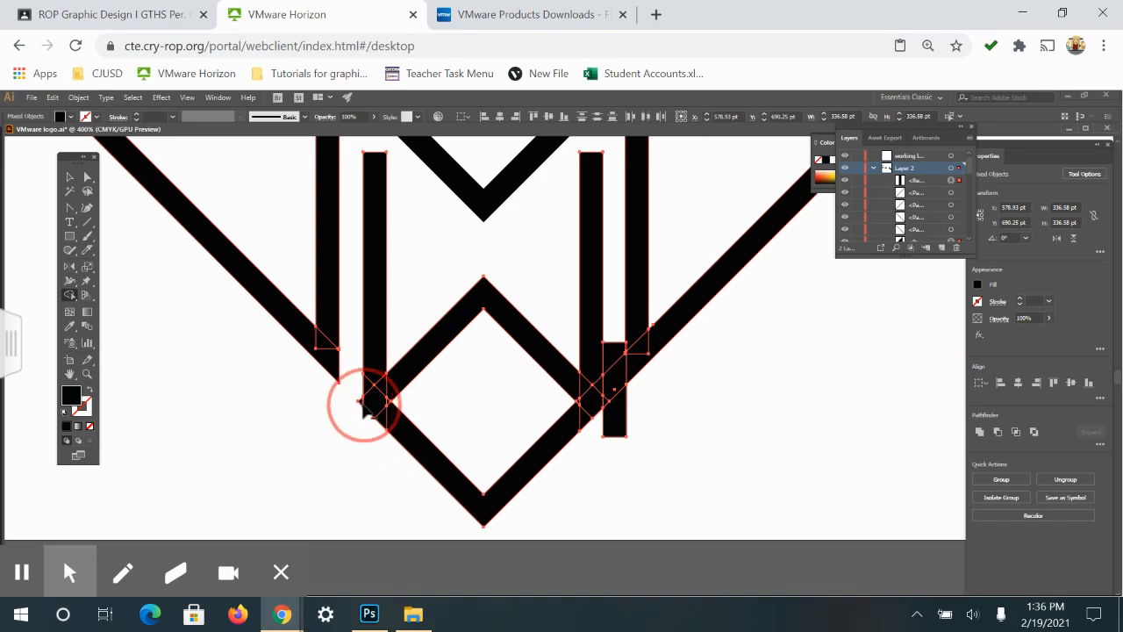
{"action": "left_click_drag", "start_coordinate": [617, 445], "coordinate": [619, 347]}
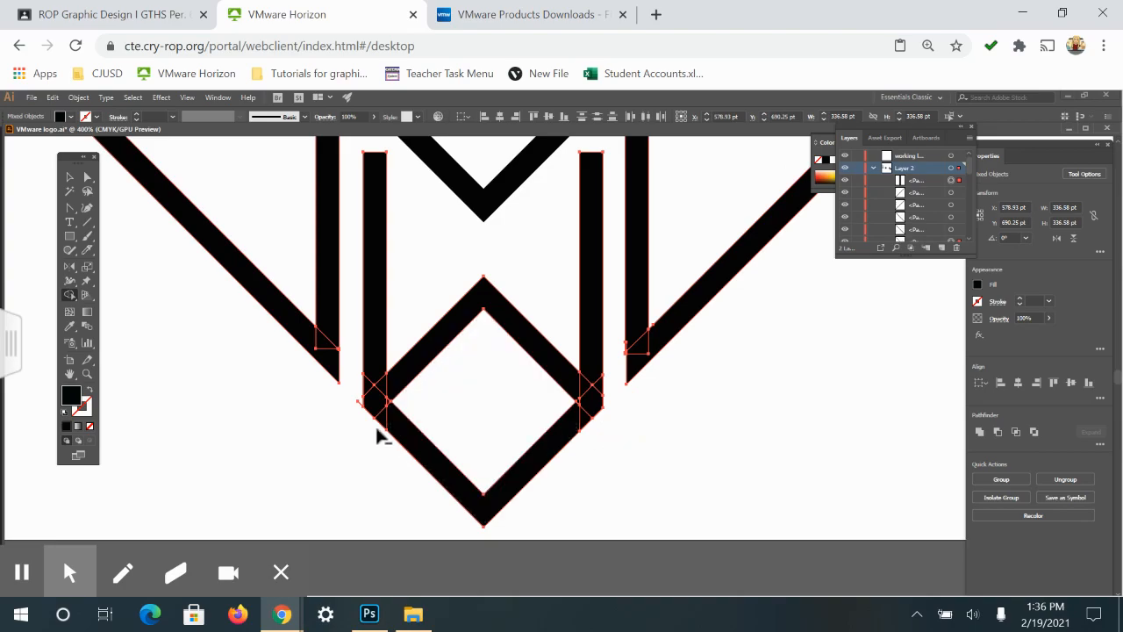
{"action": "left_click", "coordinate": [361, 404], "text": "alt"}
{"action": "left_click", "coordinate": [68, 176]}
{"action": "key", "text": "ctrl+minus"}
{"action": "key", "text": "ctrl+minus"}
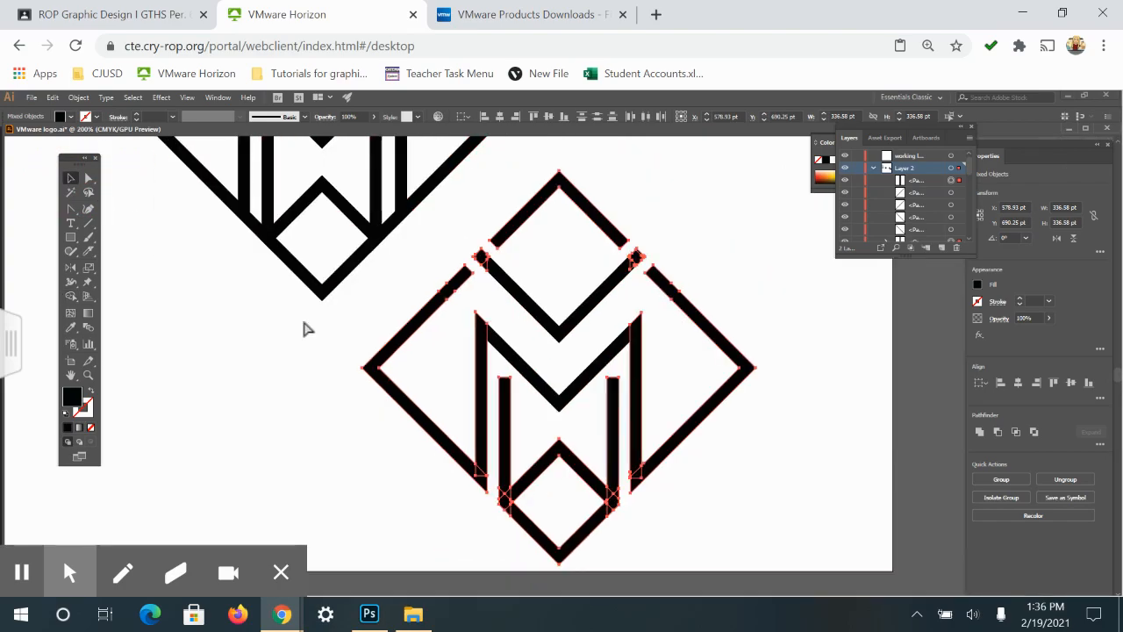
{"action": "left_click", "coordinate": [298, 360]}
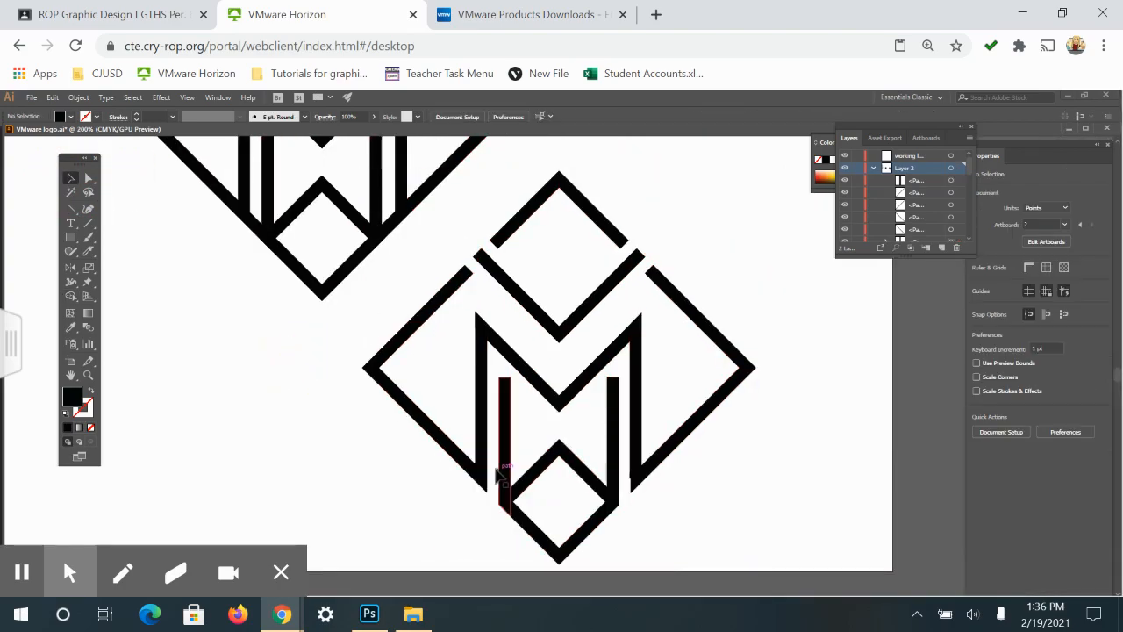
Move the original logo to the upper left area of the first artboard
{"action": "left_click_drag", "start_coordinate": [799, 446], "coordinate": [779, 466]}
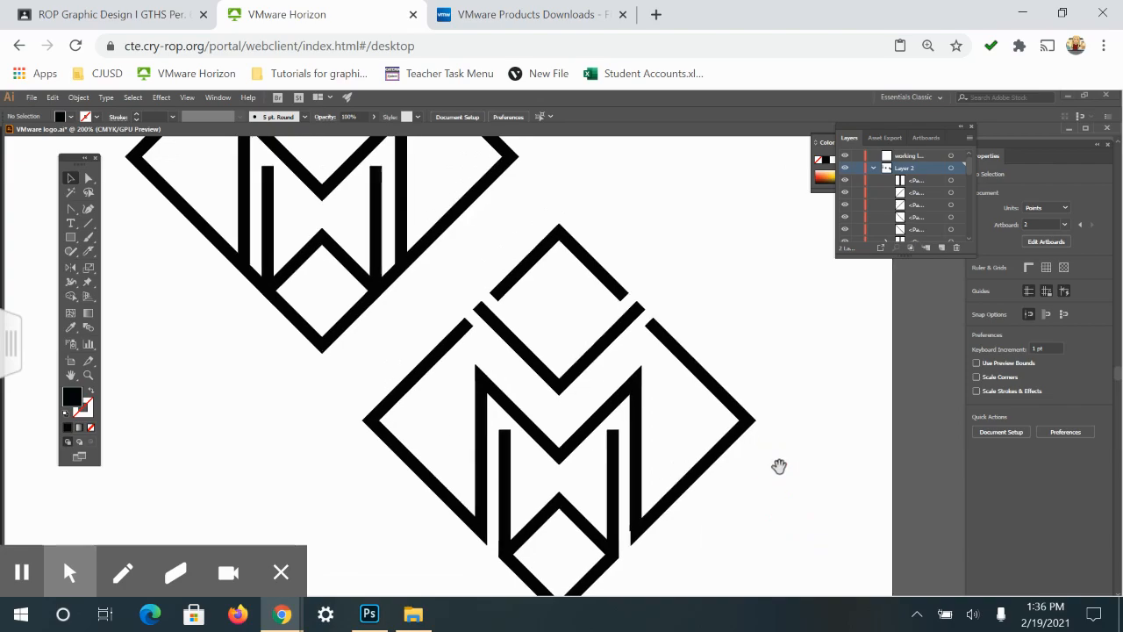
{"action": "key", "text": "ctrl+minus"}
{"action": "key", "text": "ctrl+minus"}
{"action": "key", "text": "ctrl+minus"}
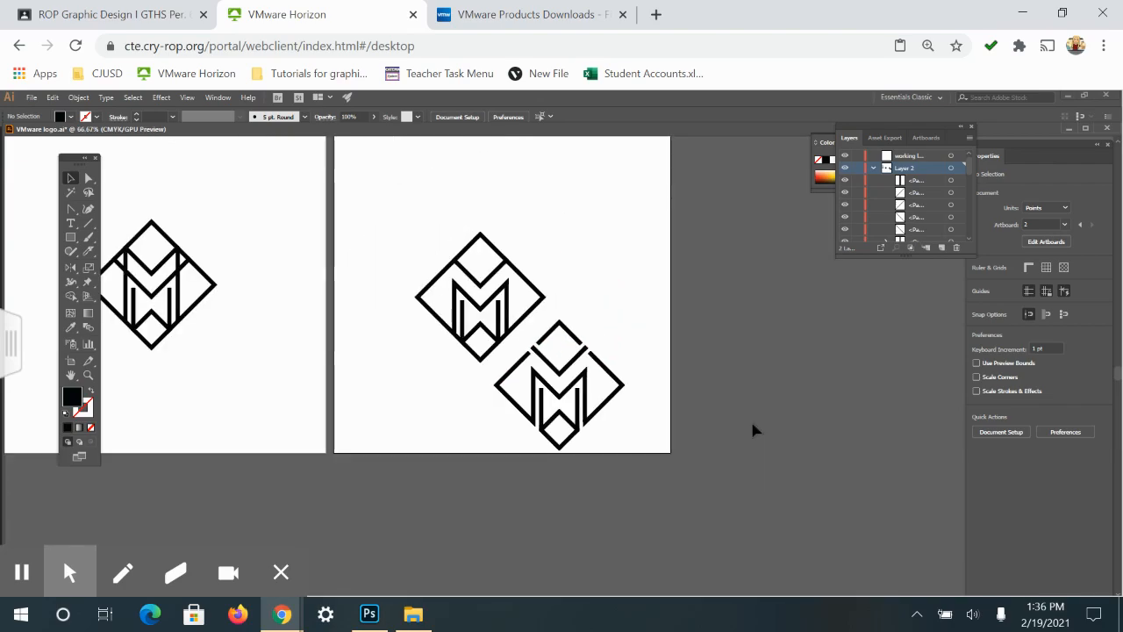
{"action": "left_click_drag", "start_coordinate": [223, 413], "coordinate": [403, 421]}
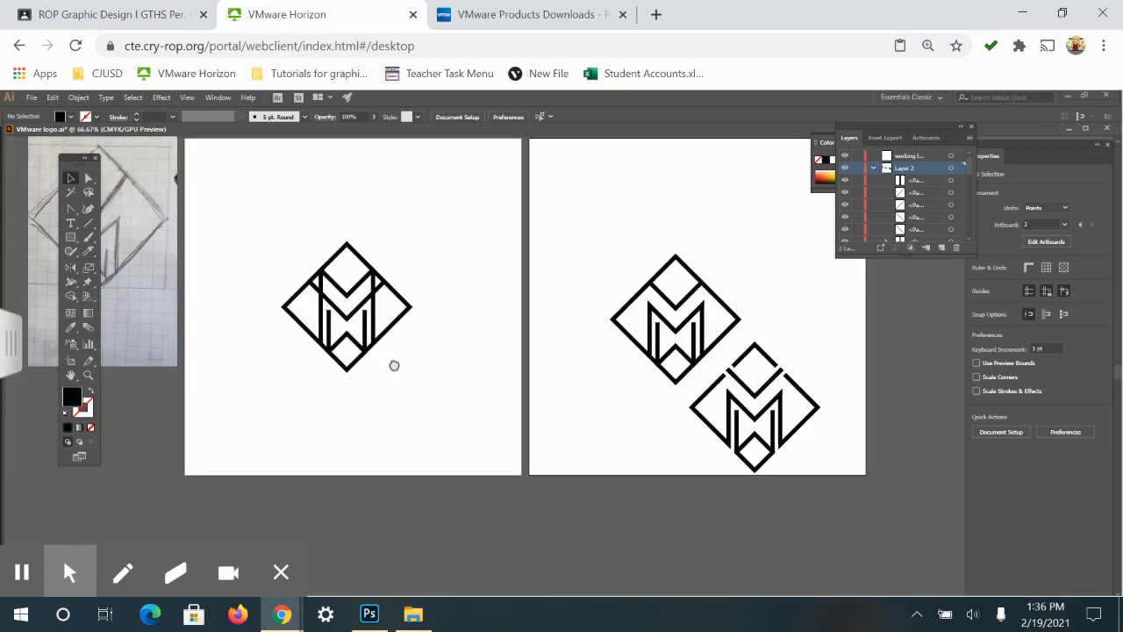
{"action": "left_click", "coordinate": [301, 268]}
{"action": "left_click_drag", "start_coordinate": [343, 318], "coordinate": [270, 236]}
{"action": "left_click", "coordinate": [713, 322]}
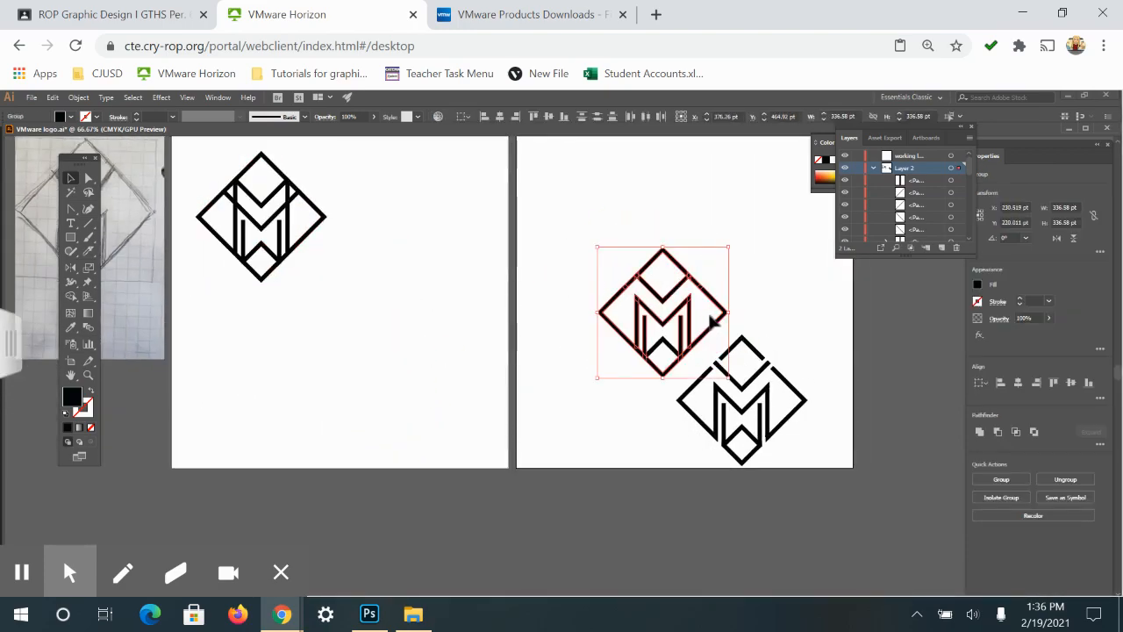
{"action": "left_click_drag", "start_coordinate": [712, 327], "coordinate": [471, 237]}
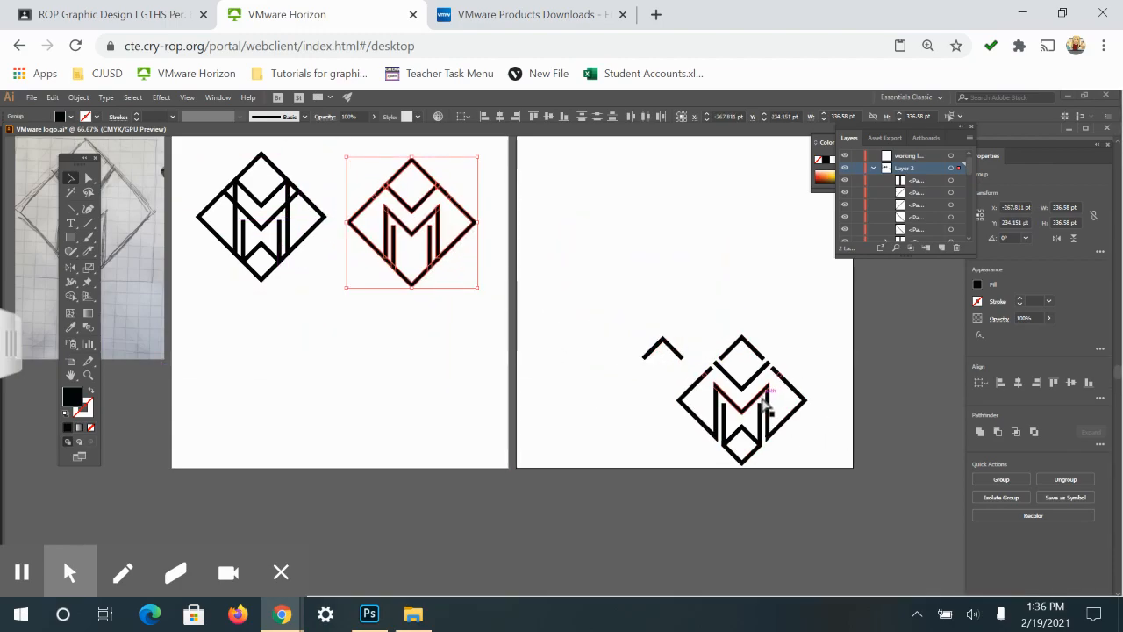
{"action": "key", "text": "ctrl+z"}
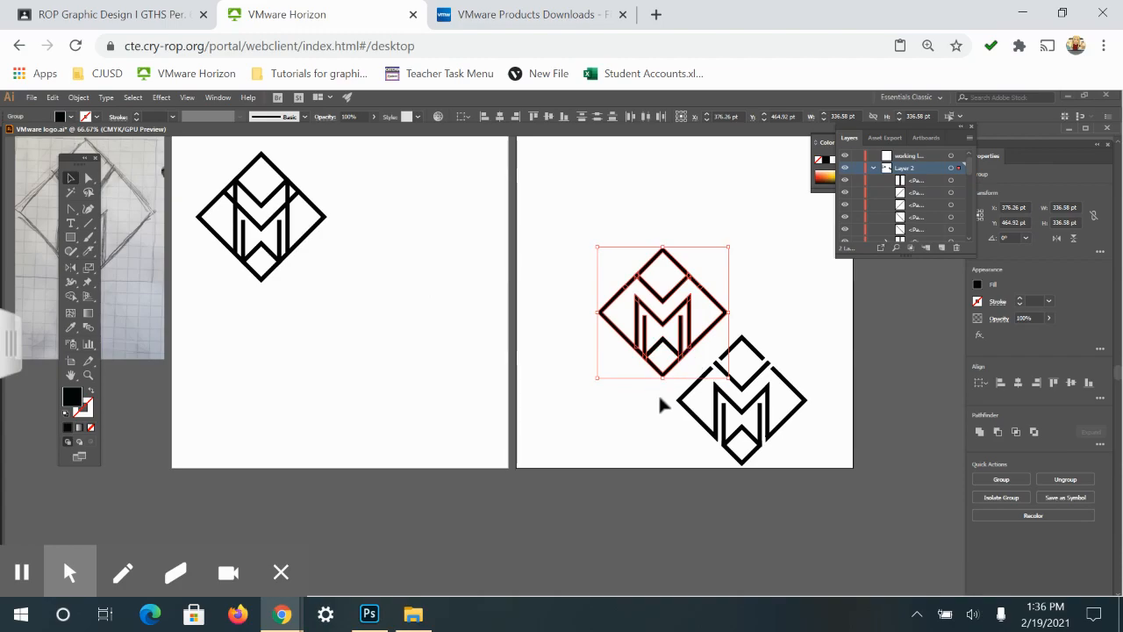
Ungroup the first logo variation, regroup all of its parts together, and move it beside the original logo on the first artboard
{"action": "left_click_drag", "start_coordinate": [546, 230], "coordinate": [681, 344]}
{"action": "right_click", "coordinate": [687, 349]}
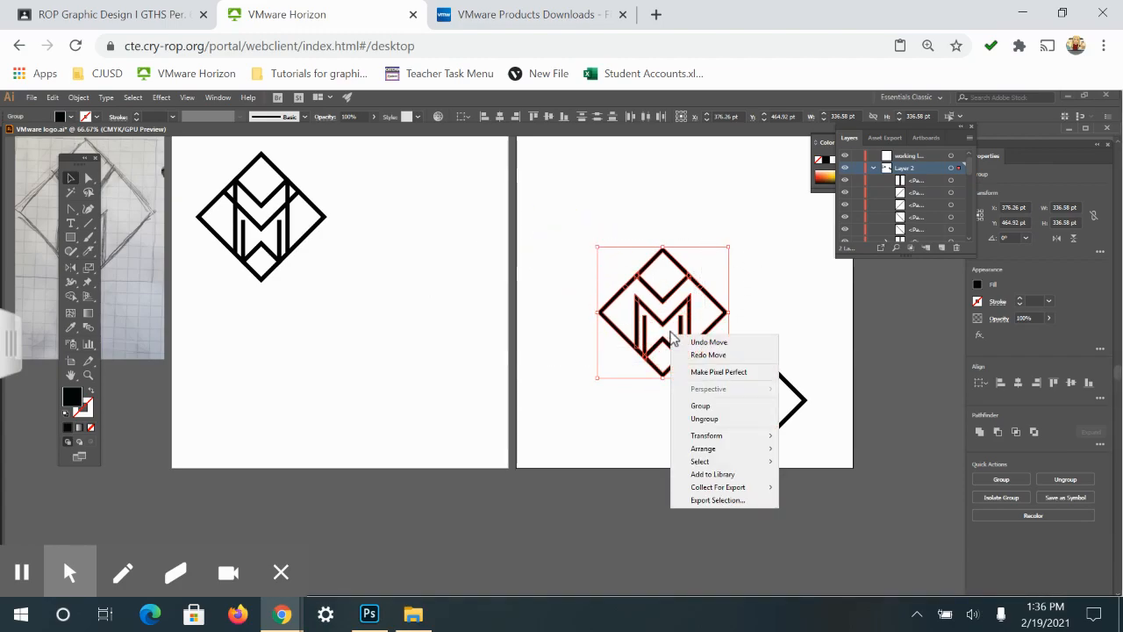
{"action": "left_click", "coordinate": [712, 417]}
{"action": "right_click", "coordinate": [683, 363]}
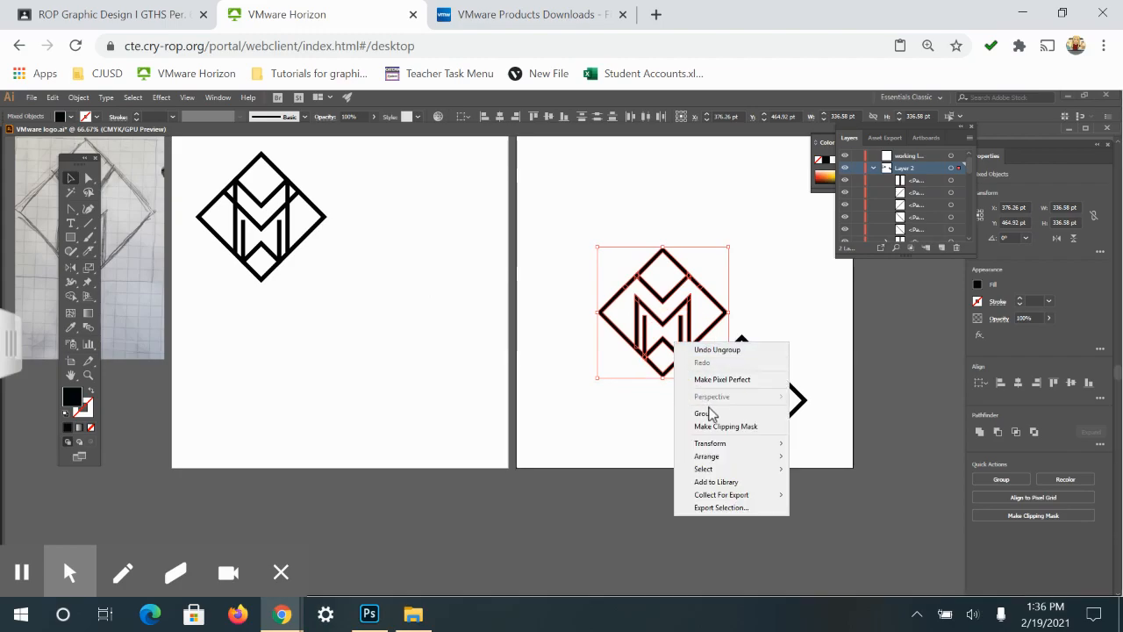
{"action": "left_click", "coordinate": [709, 414]}
{"action": "left_click_drag", "start_coordinate": [684, 356], "coordinate": [432, 257]}
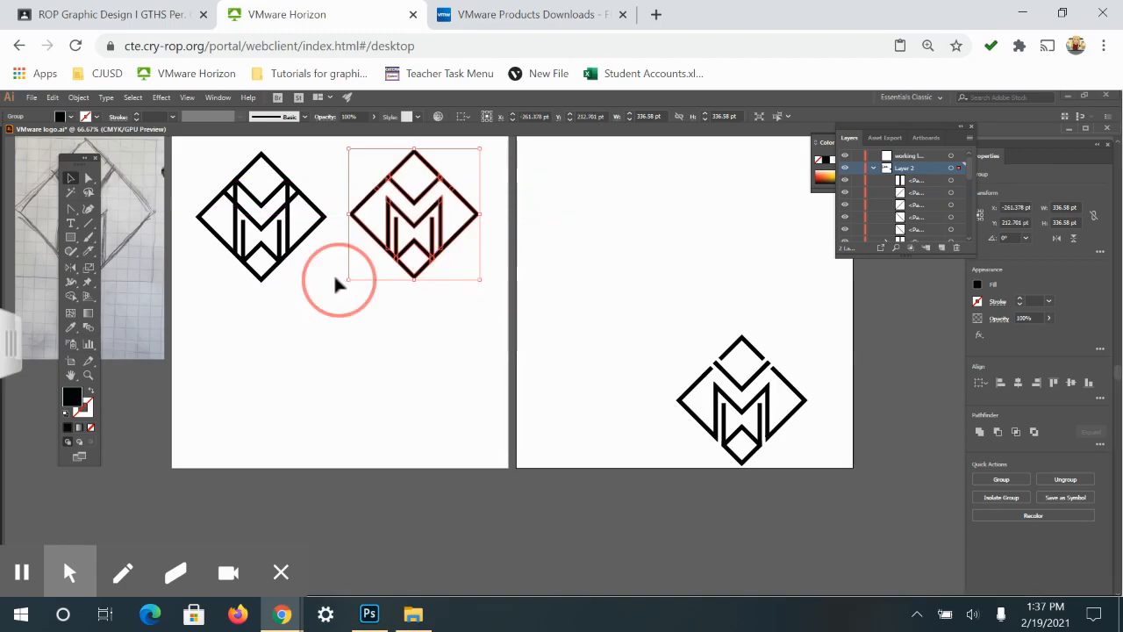
Move the gapped logo variation from the second artboard to below the original logo on the first artboard
{"action": "right_click", "coordinate": [265, 230]}
{"action": "left_click", "coordinate": [303, 314]}
{"action": "left_click_drag", "start_coordinate": [581, 325], "coordinate": [725, 392]}
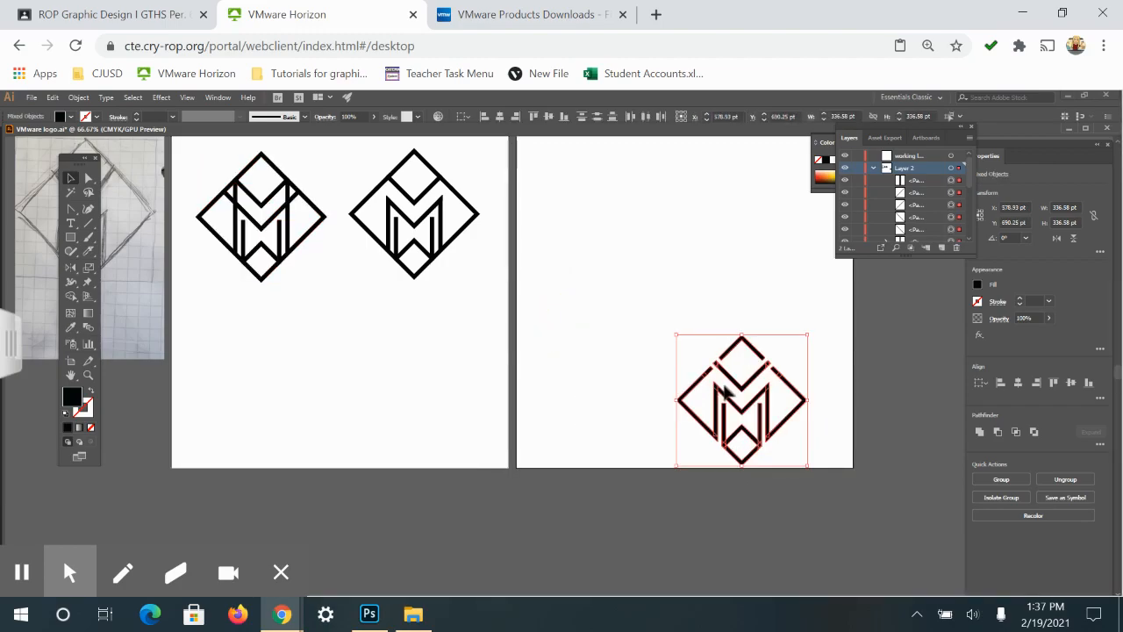
{"action": "left_click_drag", "start_coordinate": [744, 443], "coordinate": [261, 414]}
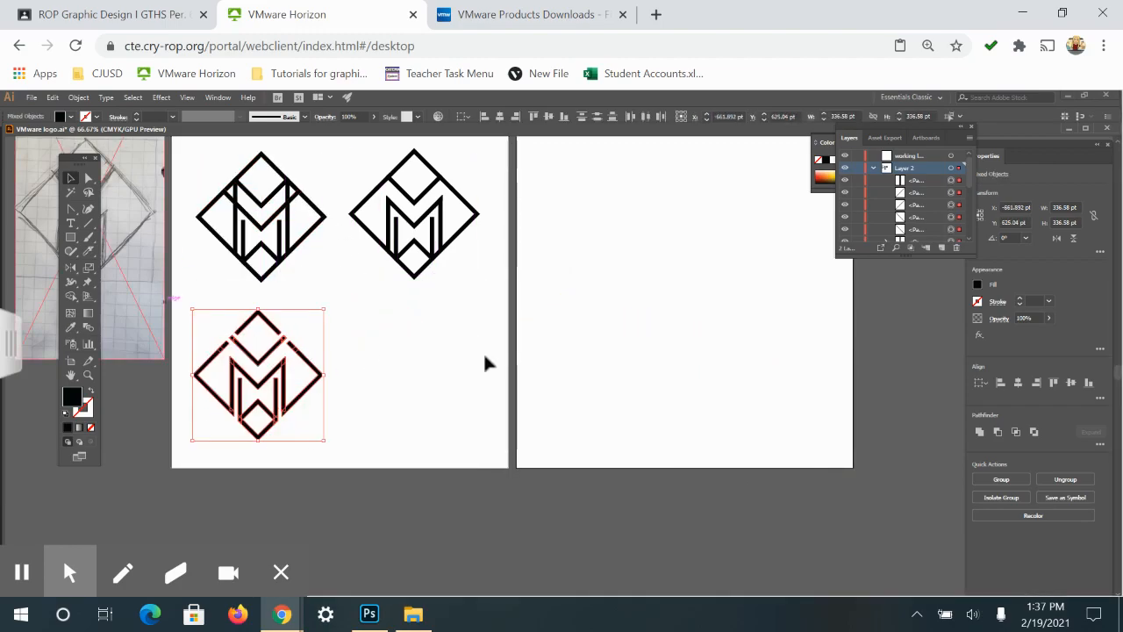
{"action": "left_click", "coordinate": [446, 377]}
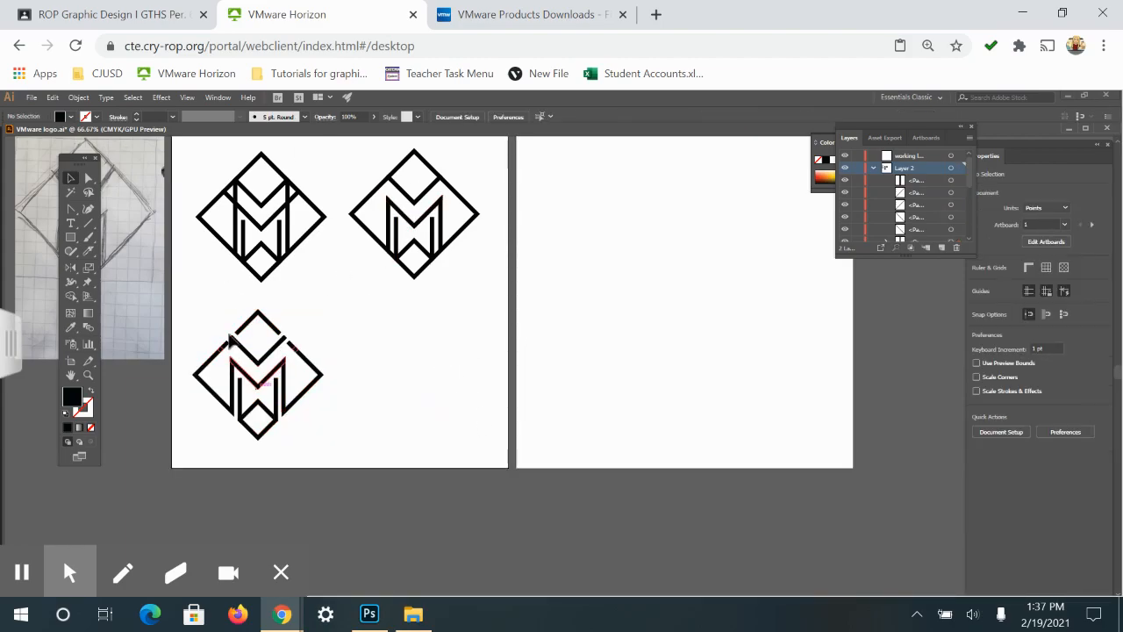
Duplicate the gapped logo variation into the empty space beside it, below the first variation
{"action": "left_click_drag", "start_coordinate": [319, 438], "coordinate": [196, 320]}
{"action": "left_click_drag", "start_coordinate": [318, 386], "coordinate": [462, 392]}
{"action": "key", "text": "ctrl+plus"}
{"action": "key", "text": "ctrl+plus"}
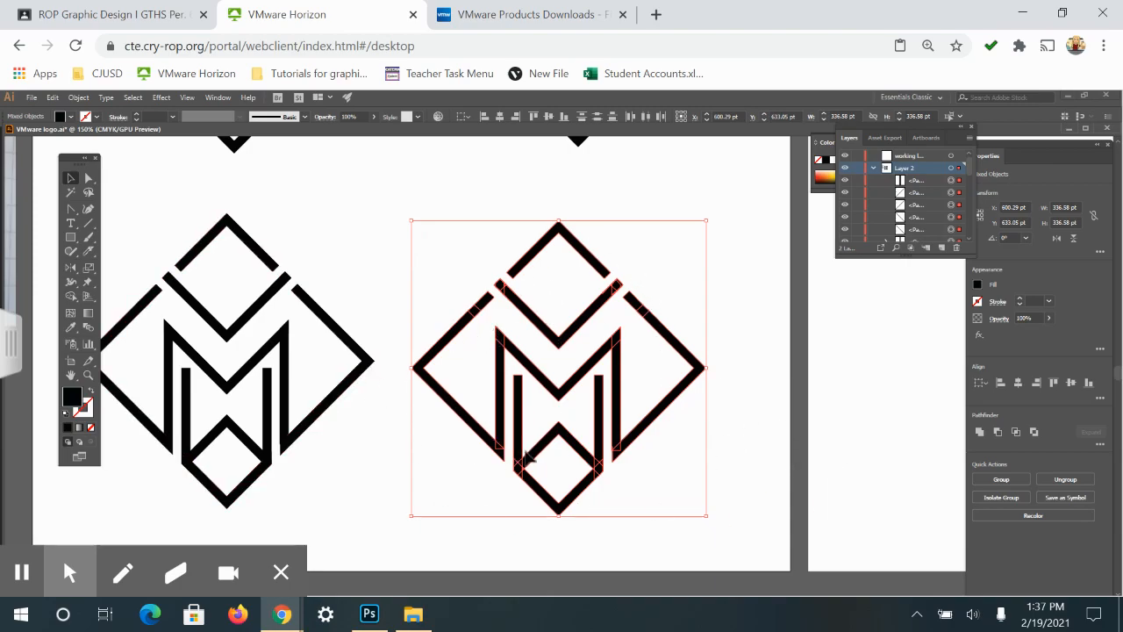
Unite all overlapping parts of the duplicated logo with the Pathfinder Unite operation
{"action": "left_click", "coordinate": [71, 300]}
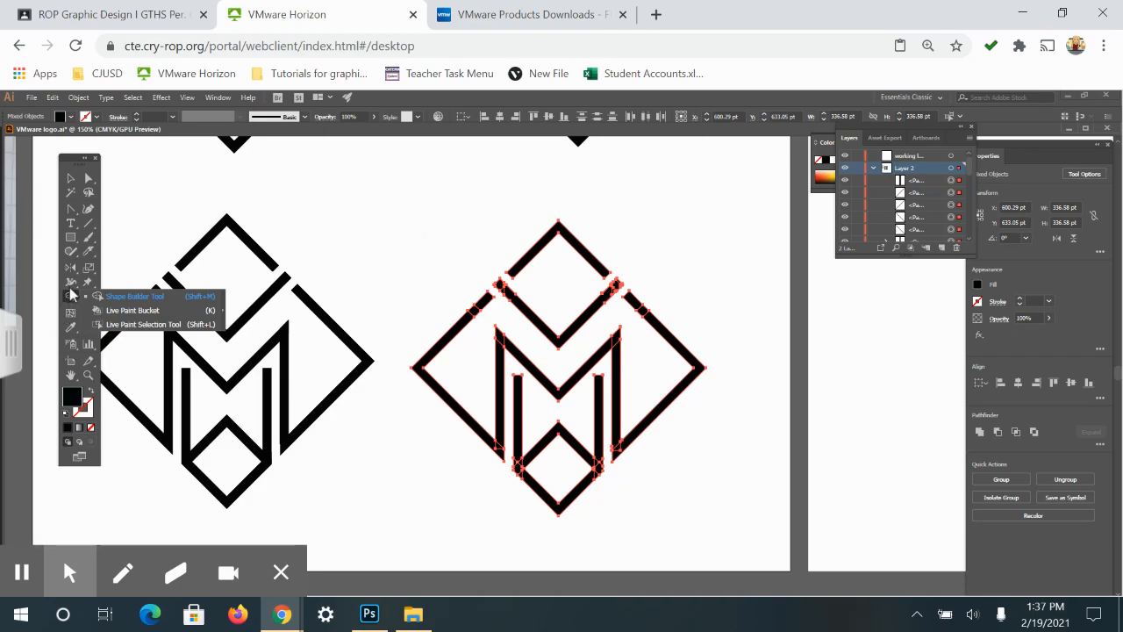
{"action": "left_click", "coordinate": [70, 178]}
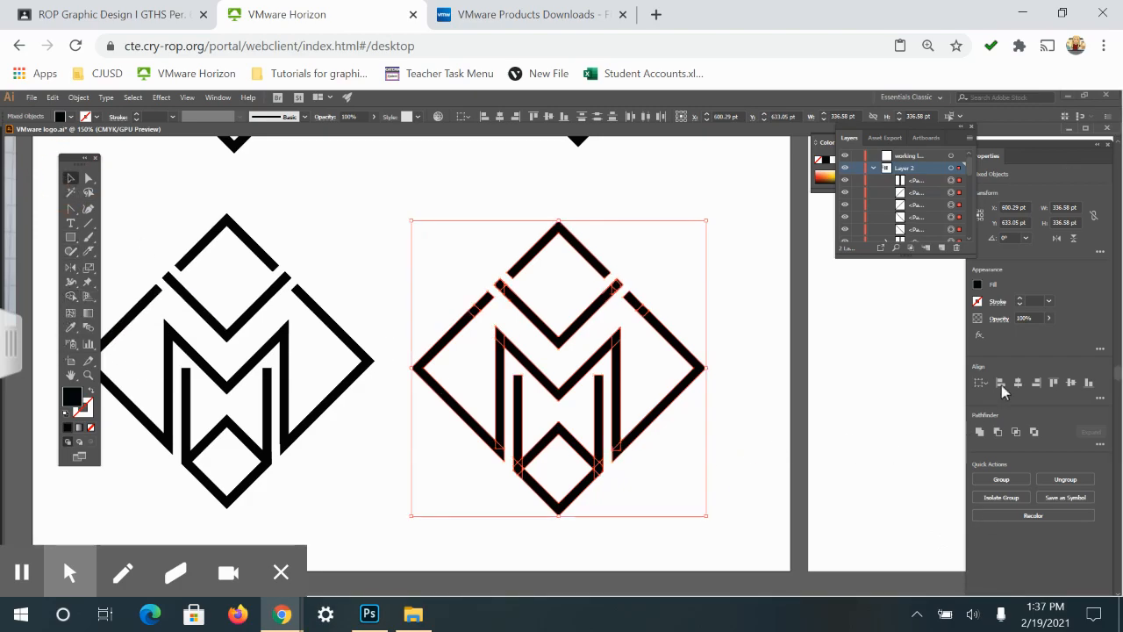
{"action": "left_click", "coordinate": [1100, 446]}
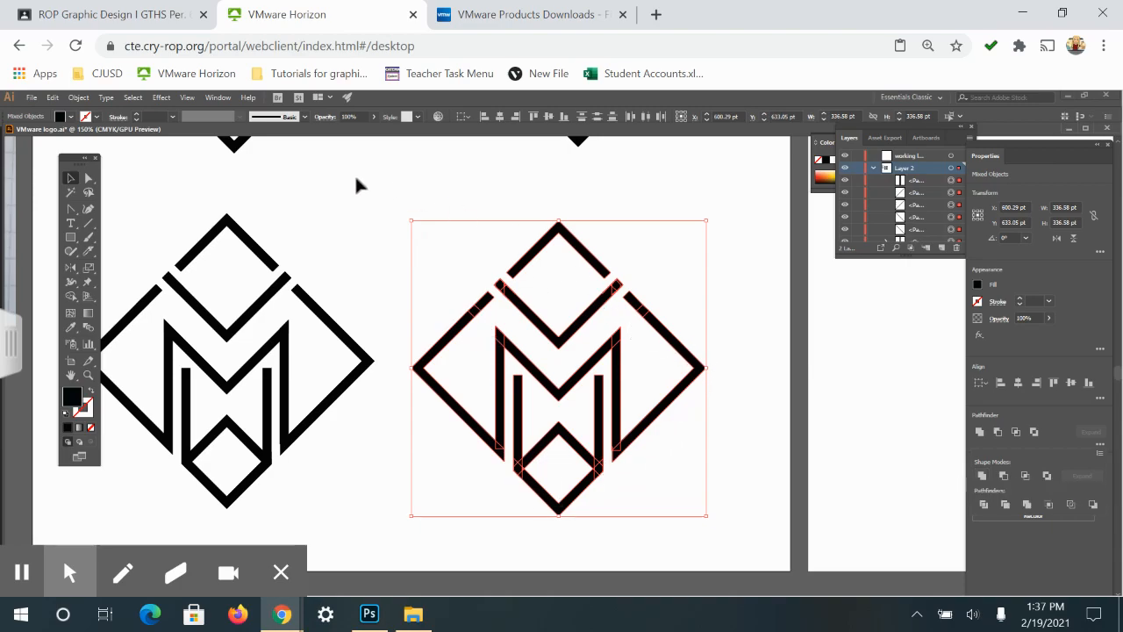
{"action": "left_click", "coordinate": [86, 179]}
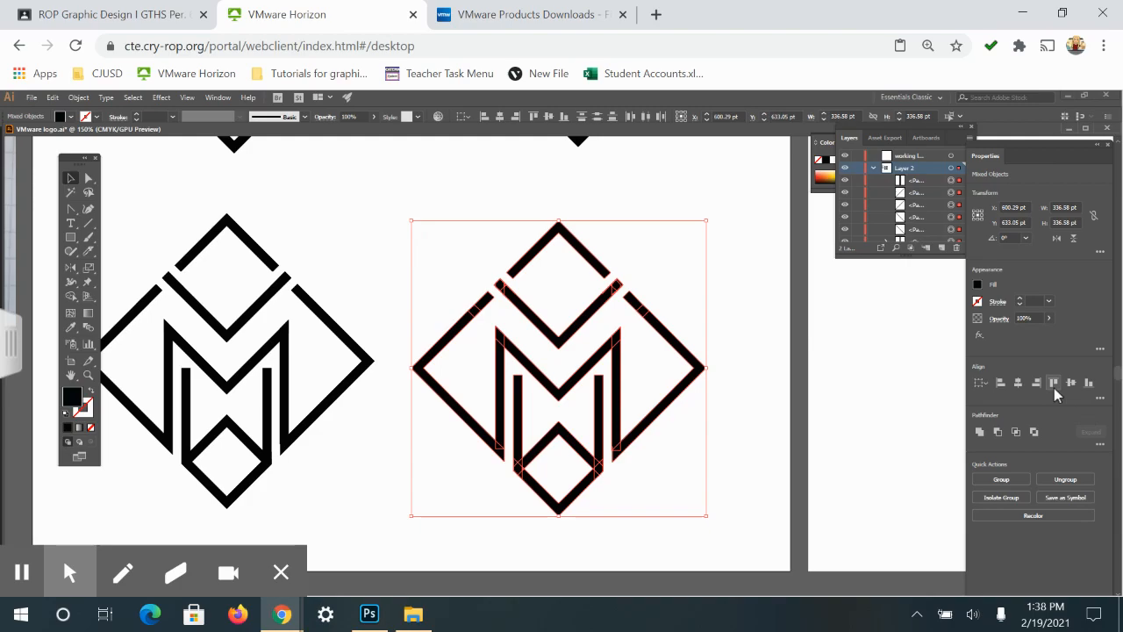
{"action": "left_click", "coordinate": [979, 432]}
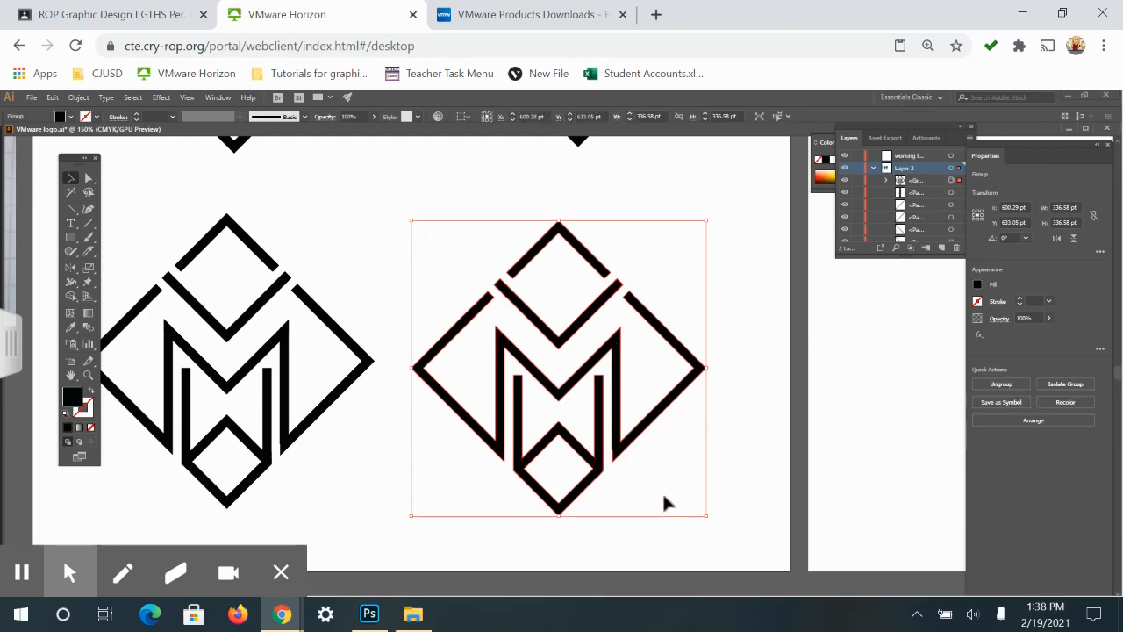
{"action": "left_click", "coordinate": [716, 463]}
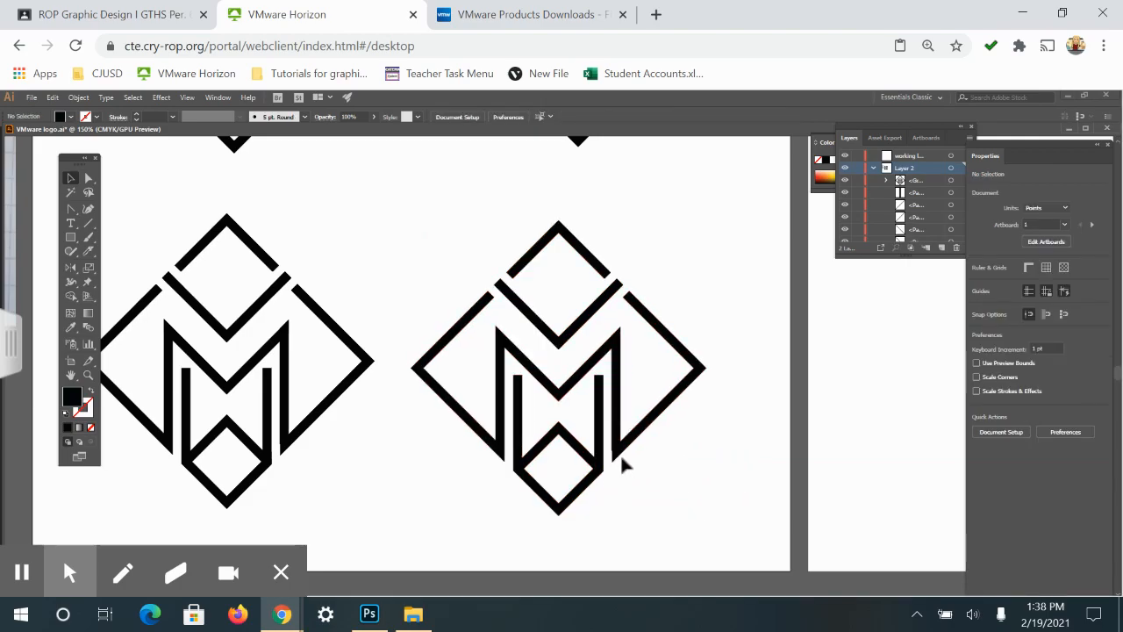
Select the united logo with Direct Selection and round its corners to a 1.17 pt radius
{"action": "left_click_drag", "start_coordinate": [652, 527], "coordinate": [414, 279]}
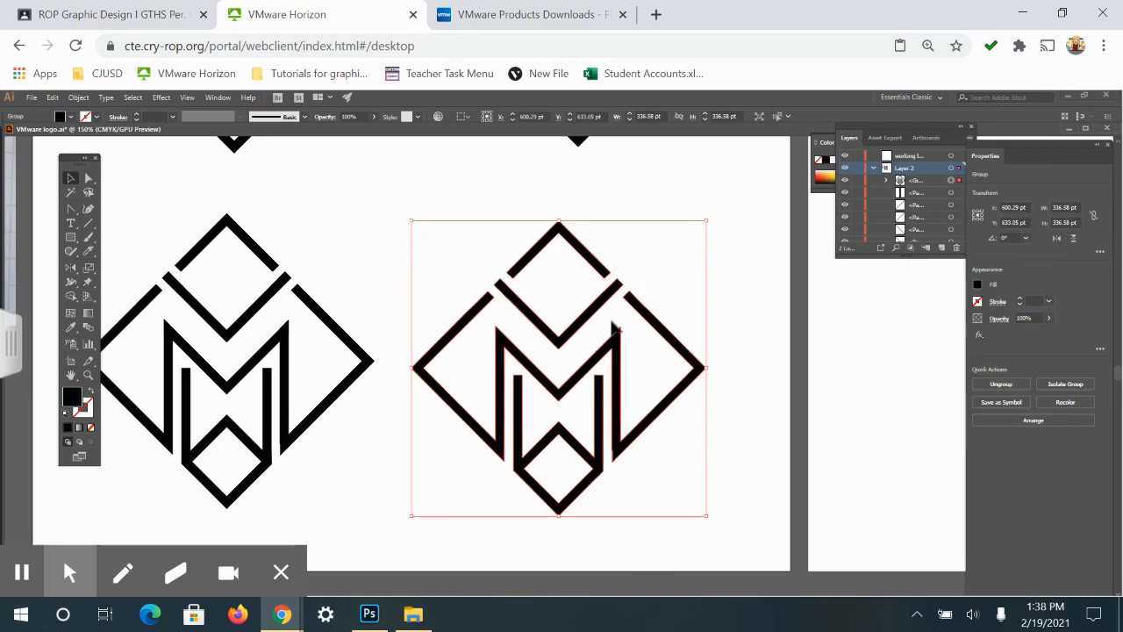
{"action": "left_click", "coordinate": [88, 178]}
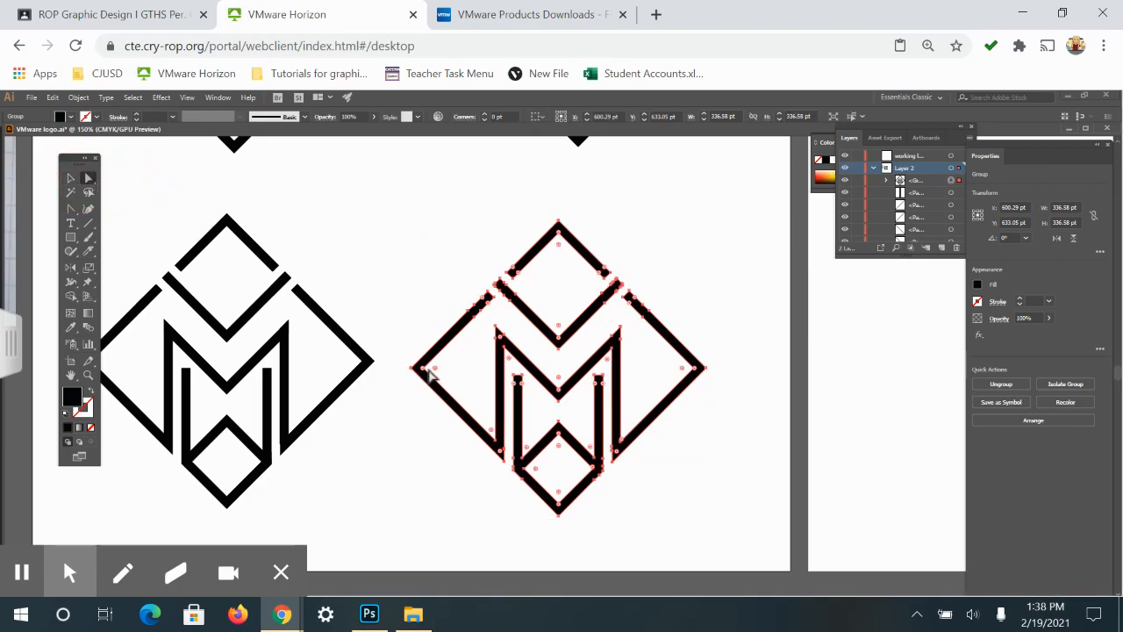
{"action": "key", "text": "ctrl+plus"}
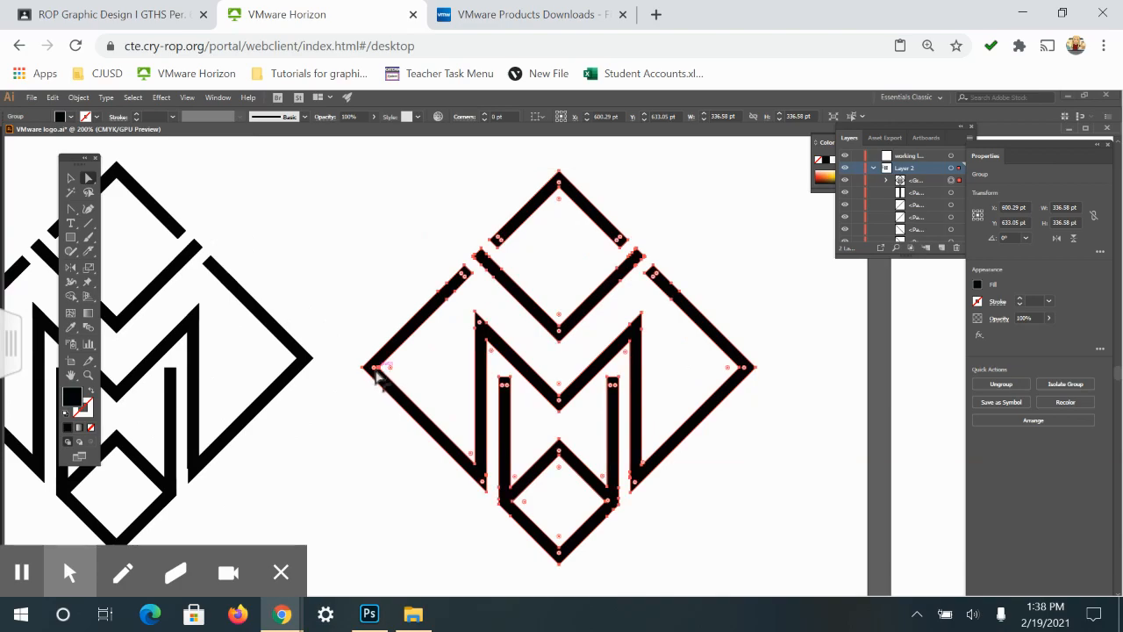
{"action": "left_click_drag", "start_coordinate": [375, 372], "coordinate": [397, 378]}
{"action": "left_click", "coordinate": [373, 370]}
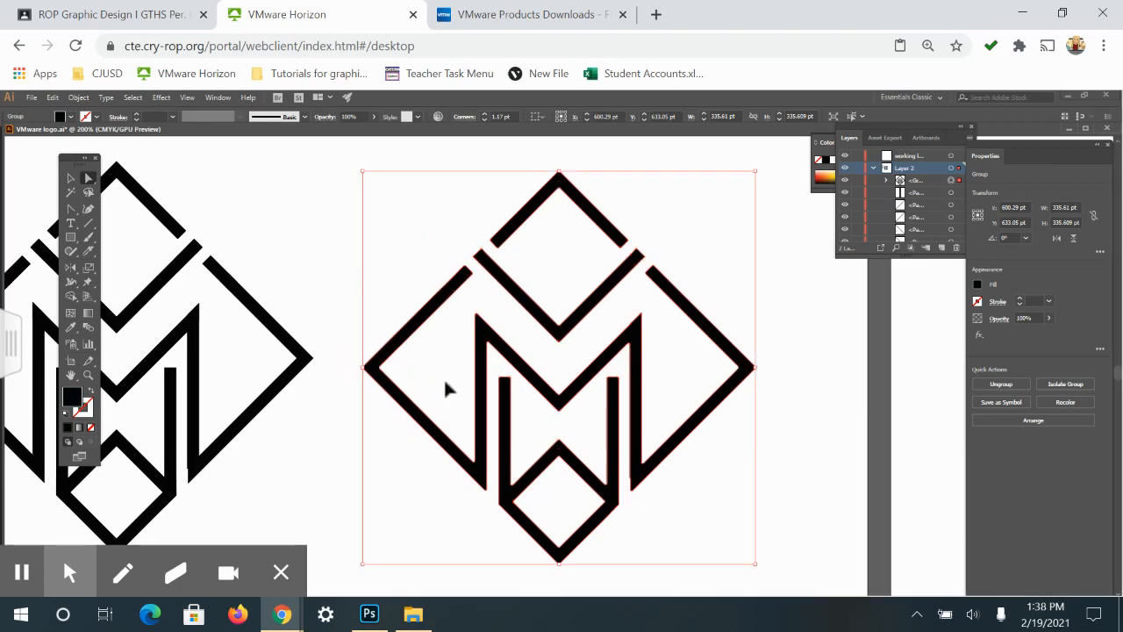
Examine the rounded corners of the M and the inner vertical bars up close
{"action": "key", "text": "ctrl+equal"}
{"action": "key", "text": "ctrl+equal"}
{"action": "key", "text": "ctrl+equal"}
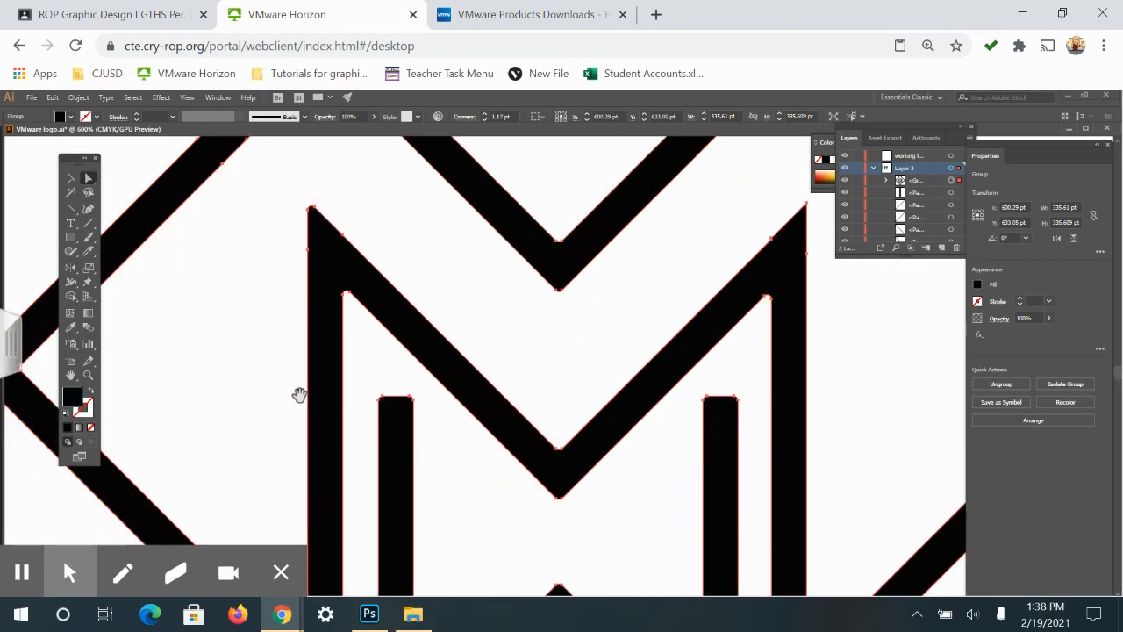
{"action": "left_click_drag", "start_coordinate": [299, 395], "coordinate": [602, 405]}
{"action": "key", "text": "ctrl+minus"}
{"action": "key", "text": "ctrl+minus"}
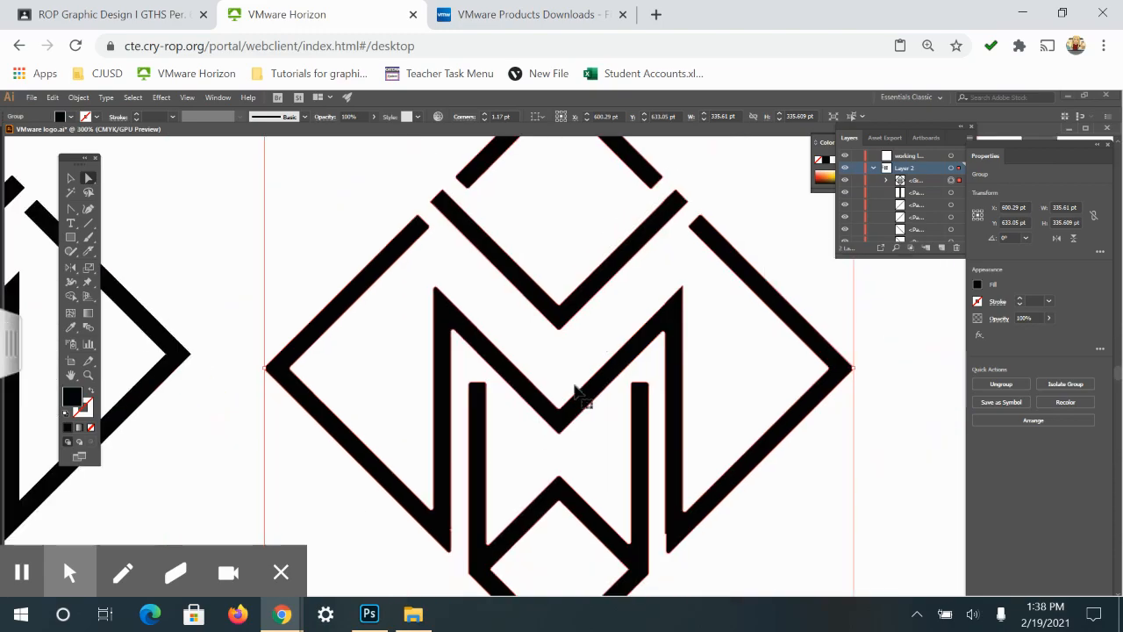
{"action": "key", "text": "ctrl+minus"}
{"action": "left_click", "coordinate": [574, 392]}
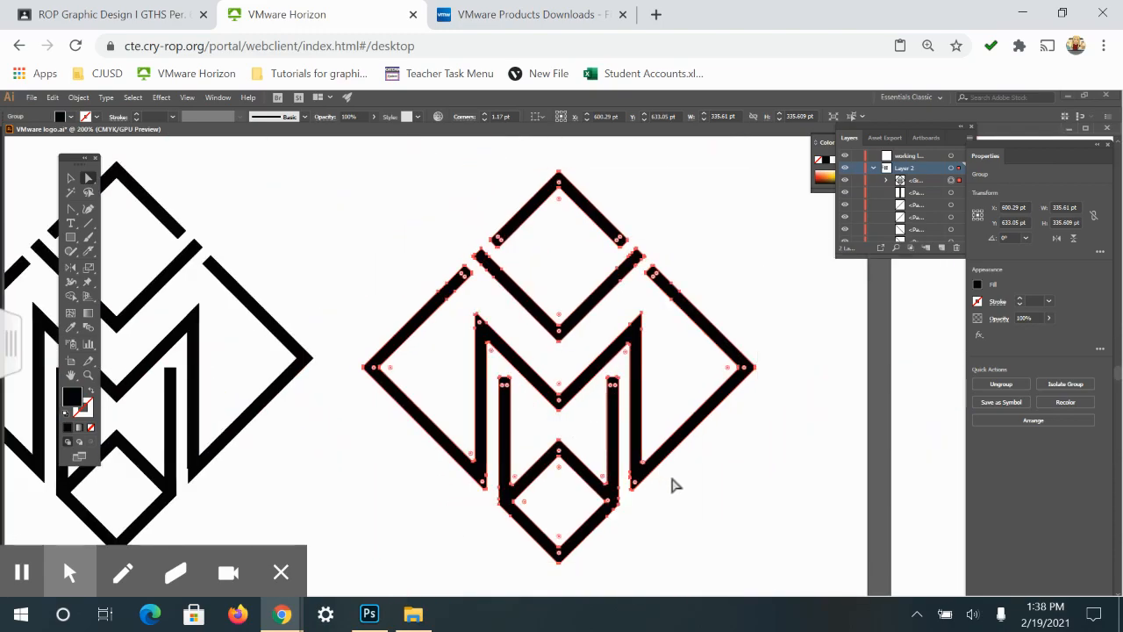
Add a black stroke to the rounded logo and increase its weight to 6 pt
{"action": "left_click", "coordinate": [96, 117]}
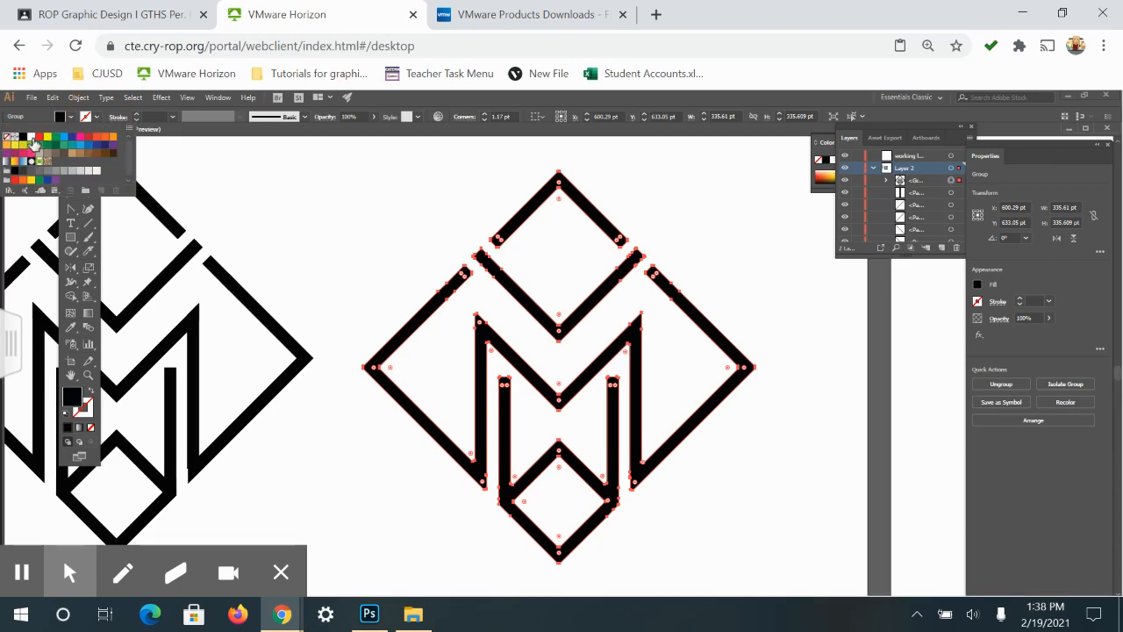
{"action": "left_click", "coordinate": [23, 138]}
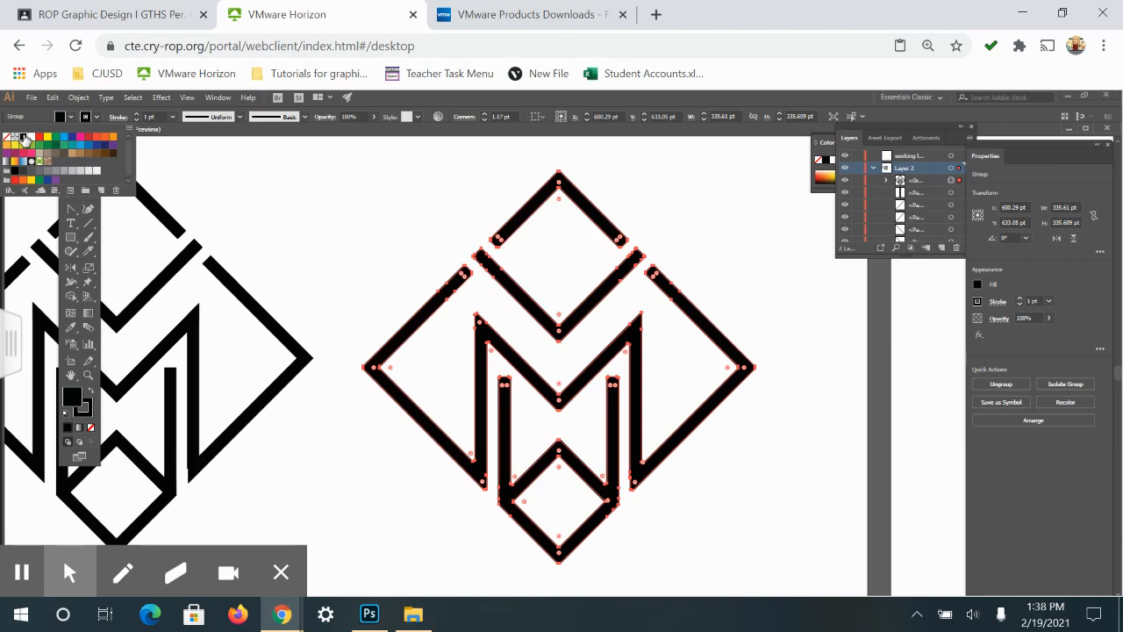
{"action": "left_click", "coordinate": [137, 116]}
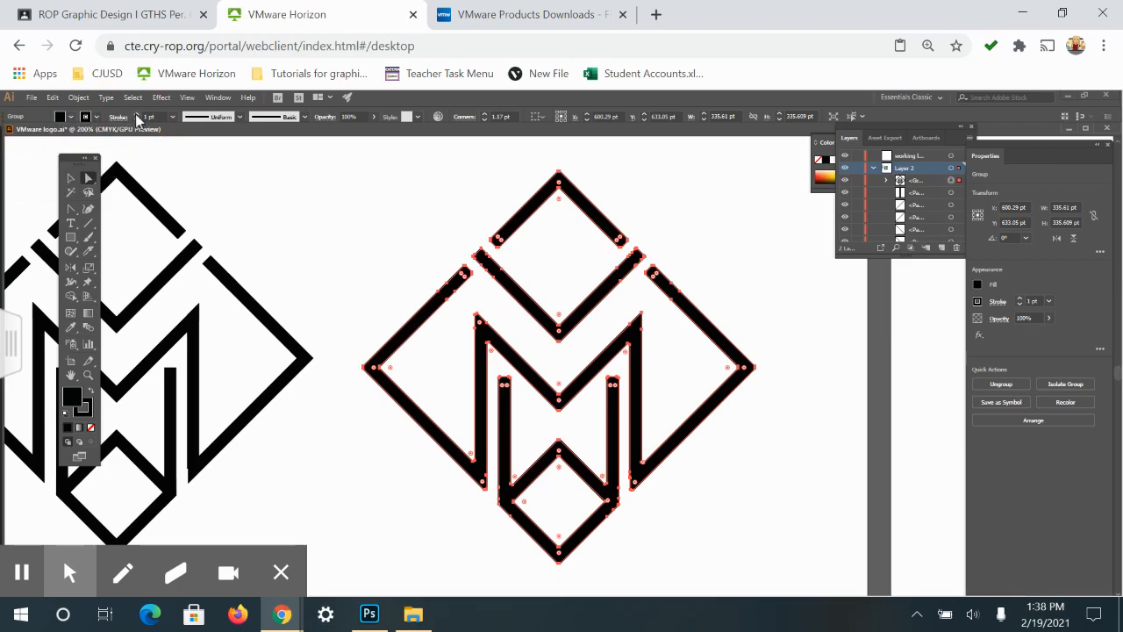
{"action": "left_click", "coordinate": [137, 116]}
{"action": "left_click", "coordinate": [137, 115]}
{"action": "left_click", "coordinate": [137, 116]}
{"action": "left_click", "coordinate": [137, 115]}
{"action": "left_click", "coordinate": [137, 116]}
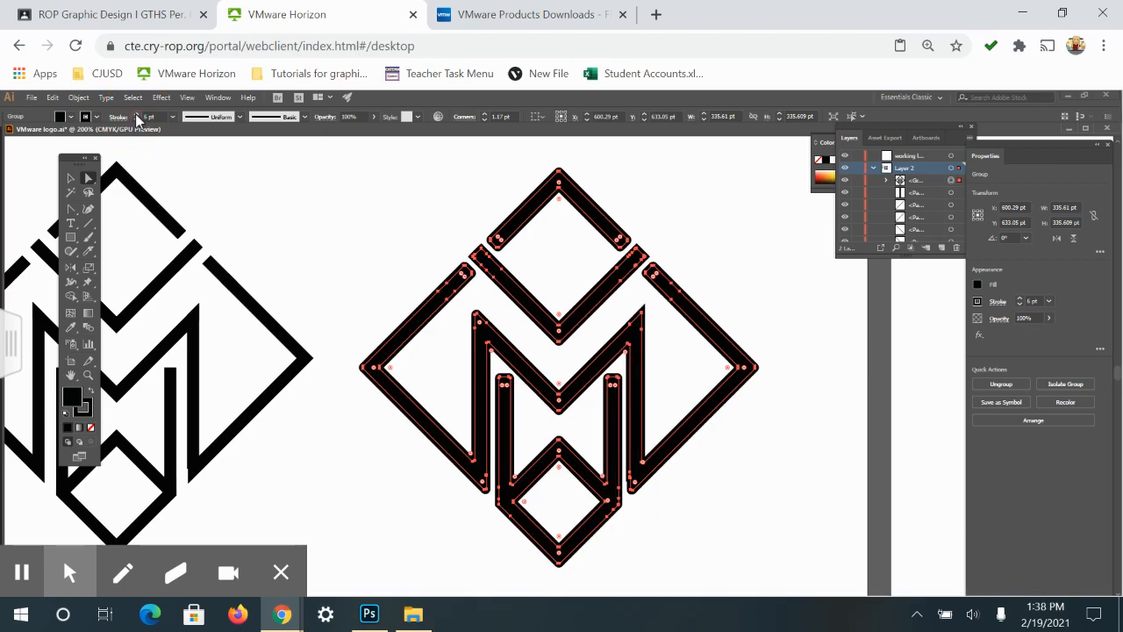
Try the stroked logo with no fill and restore its black fill
{"action": "left_click", "coordinate": [71, 117]}
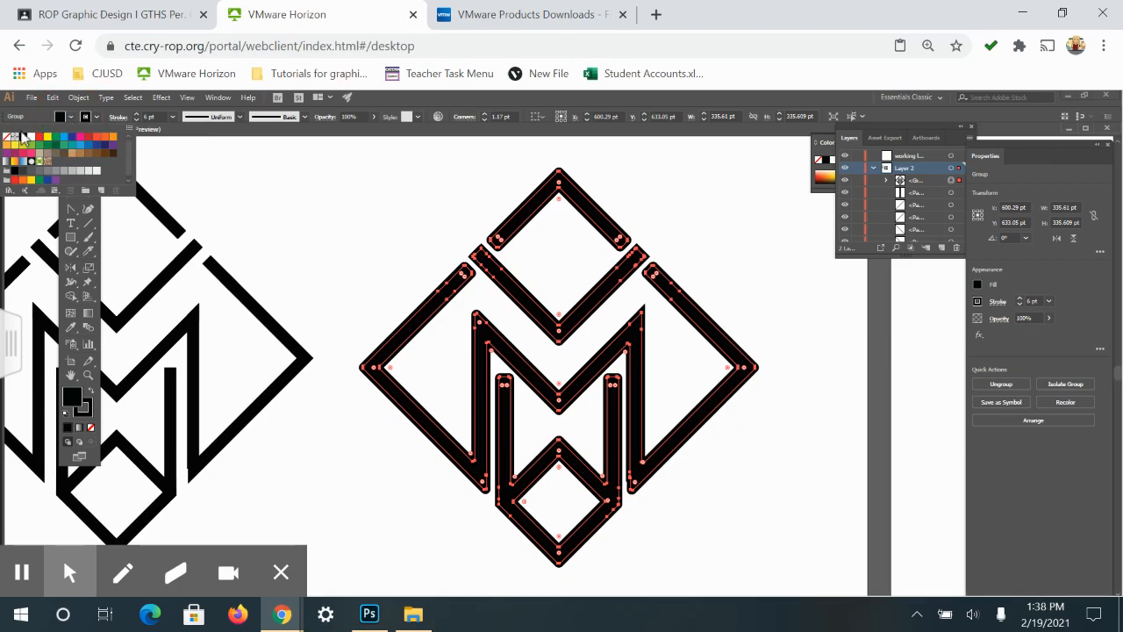
{"action": "left_click", "coordinate": [7, 138]}
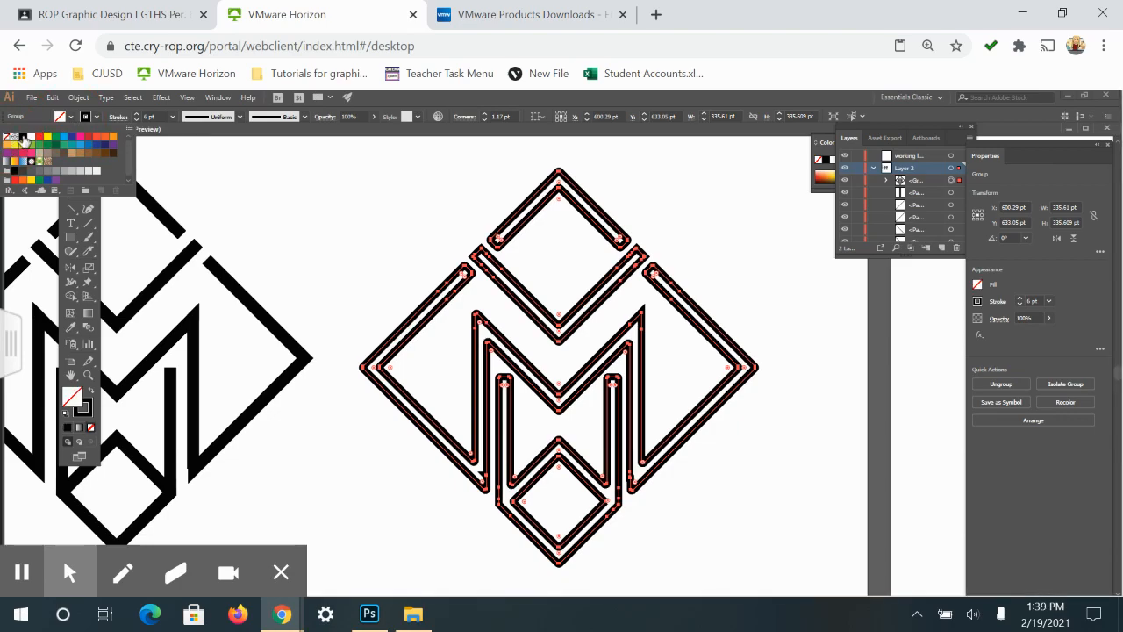
{"action": "left_click", "coordinate": [24, 137]}
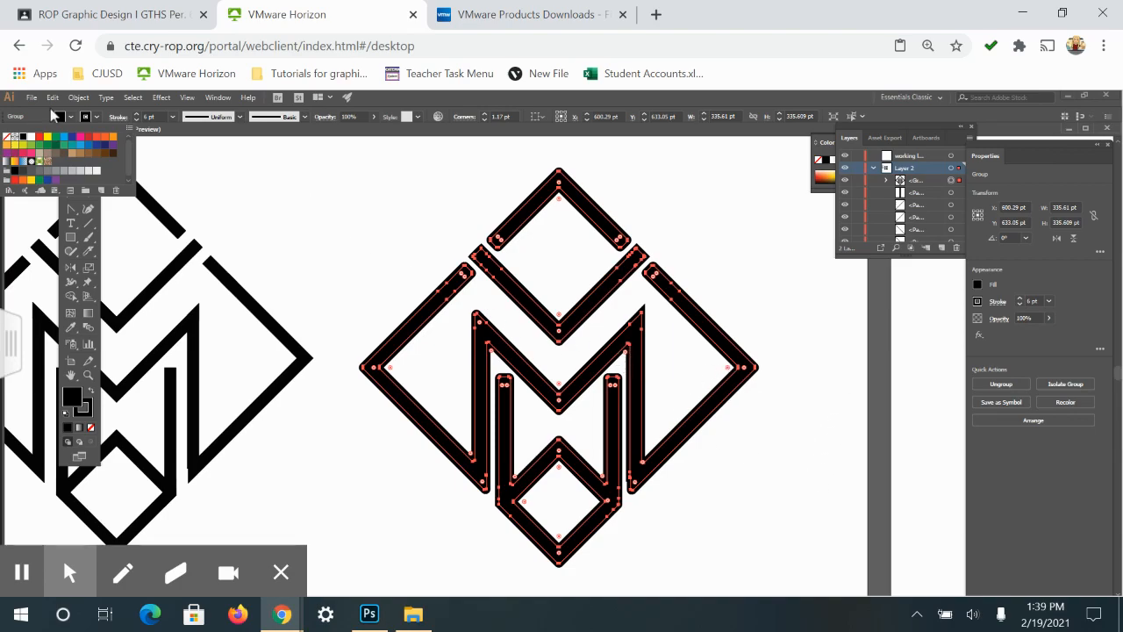
Try to round the stroked logo's corners further by adjusting the corners near the diamond's side points
{"action": "left_click", "coordinate": [383, 369]}
{"action": "left_click_drag", "start_coordinate": [350, 289], "coordinate": [851, 584]}
{"action": "left_click_drag", "start_coordinate": [675, 434], "coordinate": [434, 186]}
{"action": "mouse_move", "coordinate": [728, 372]}
{"action": "left_mouse_down"}
{"action": "mouse_move", "coordinate": [715, 375]}
{"action": "mouse_move", "coordinate": [741, 372]}
{"action": "left_mouse_up"}
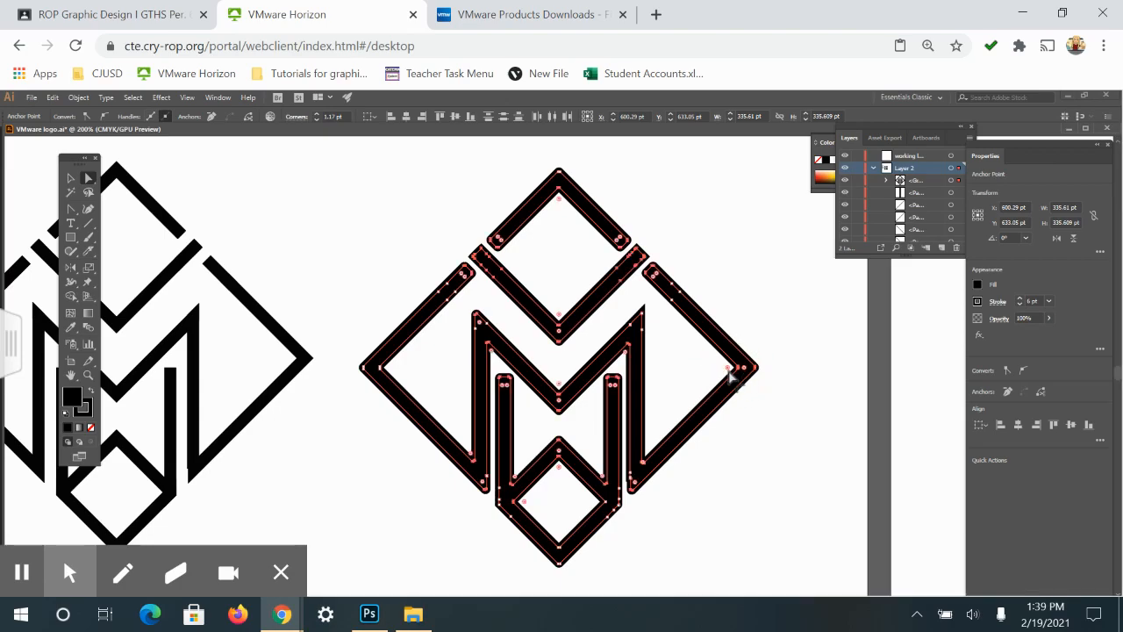
{"action": "mouse_move", "coordinate": [726, 368]}
{"action": "left_mouse_down"}
{"action": "mouse_move", "coordinate": [717, 375]}
{"action": "mouse_move", "coordinate": [737, 373]}
{"action": "left_mouse_up"}
{"action": "left_click", "coordinate": [774, 444]}
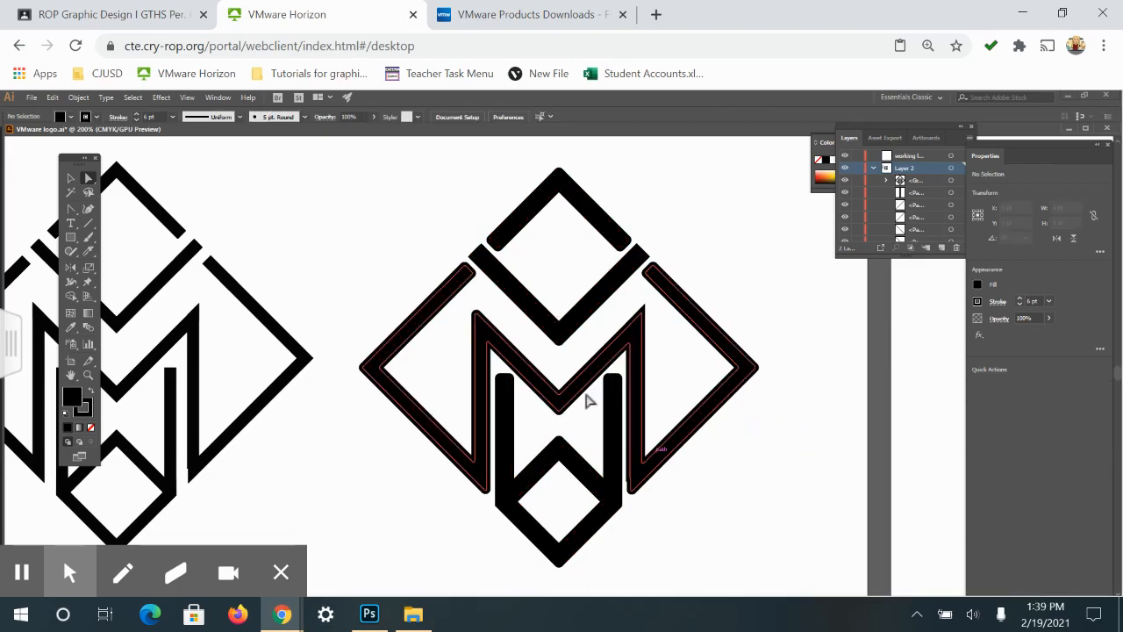
Select the whole stroked logo again and merge its shapes with Pathfinder Unite
{"action": "left_click", "coordinate": [628, 344]}
{"action": "left_click_drag", "start_coordinate": [719, 529], "coordinate": [462, 211]}
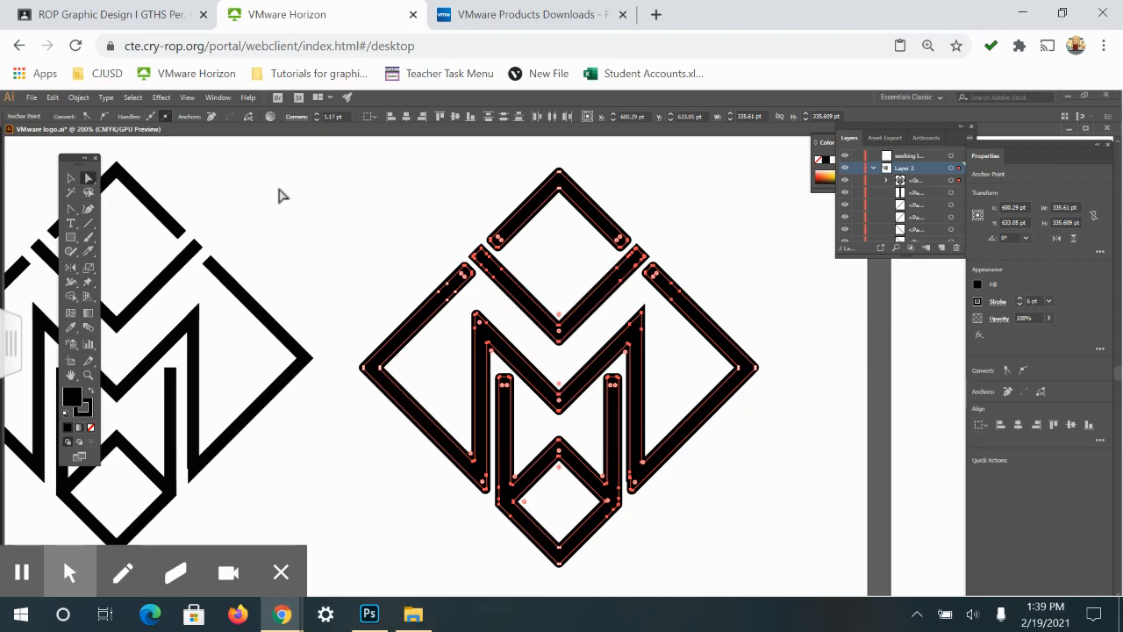
{"action": "left_click", "coordinate": [219, 101]}
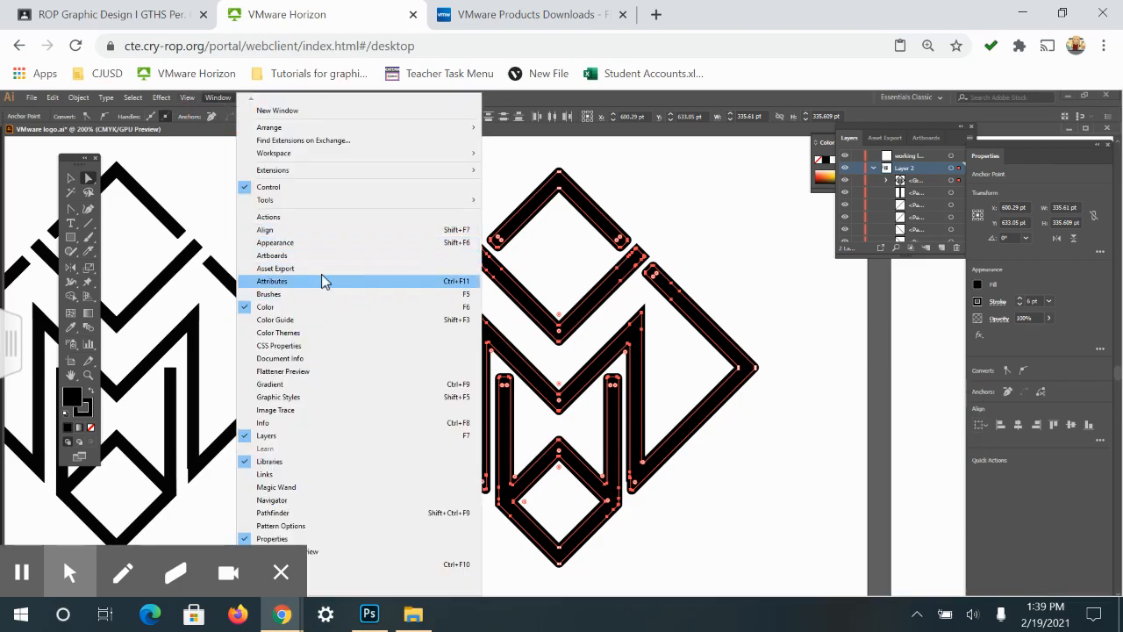
{"action": "left_click", "coordinate": [274, 513]}
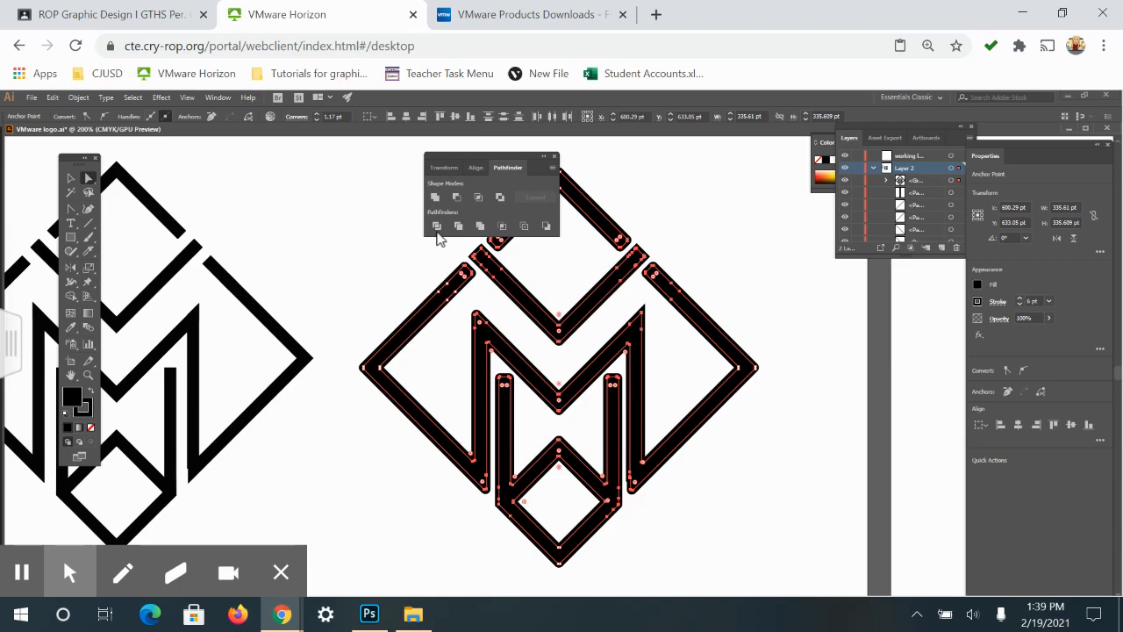
{"action": "left_click", "coordinate": [436, 198]}
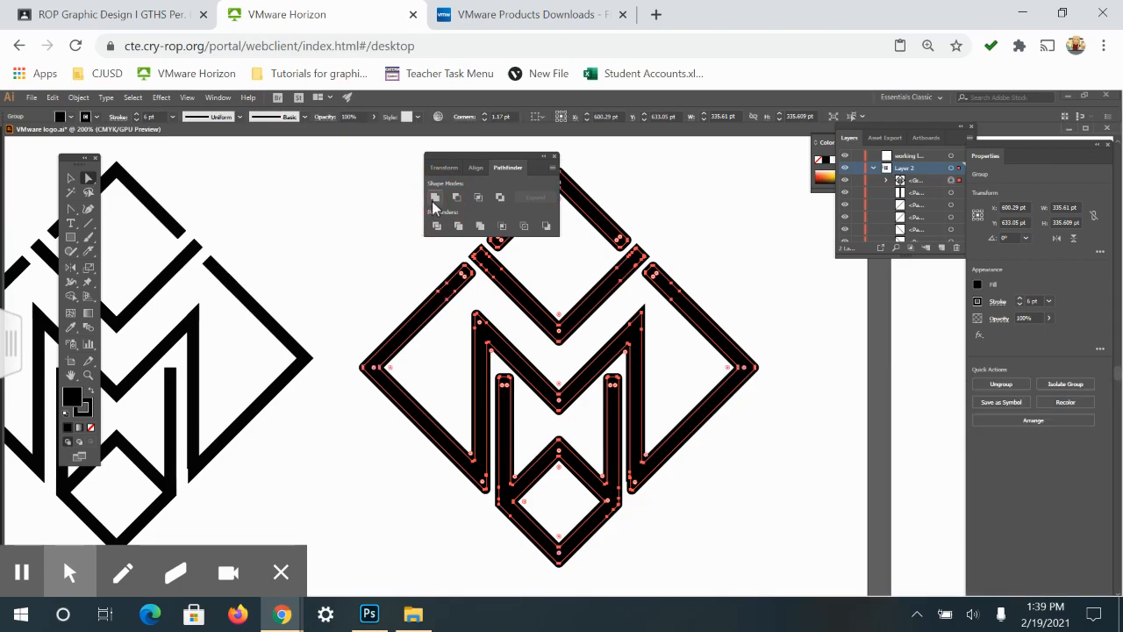
Select the merged logo's anchor points and round its corners to a 5 pt radius
{"action": "left_click", "coordinate": [347, 289]}
{"action": "left_click_drag", "start_coordinate": [298, 241], "coordinate": [756, 500]}
{"action": "left_click_drag", "start_coordinate": [522, 158], "coordinate": [955, 516]}
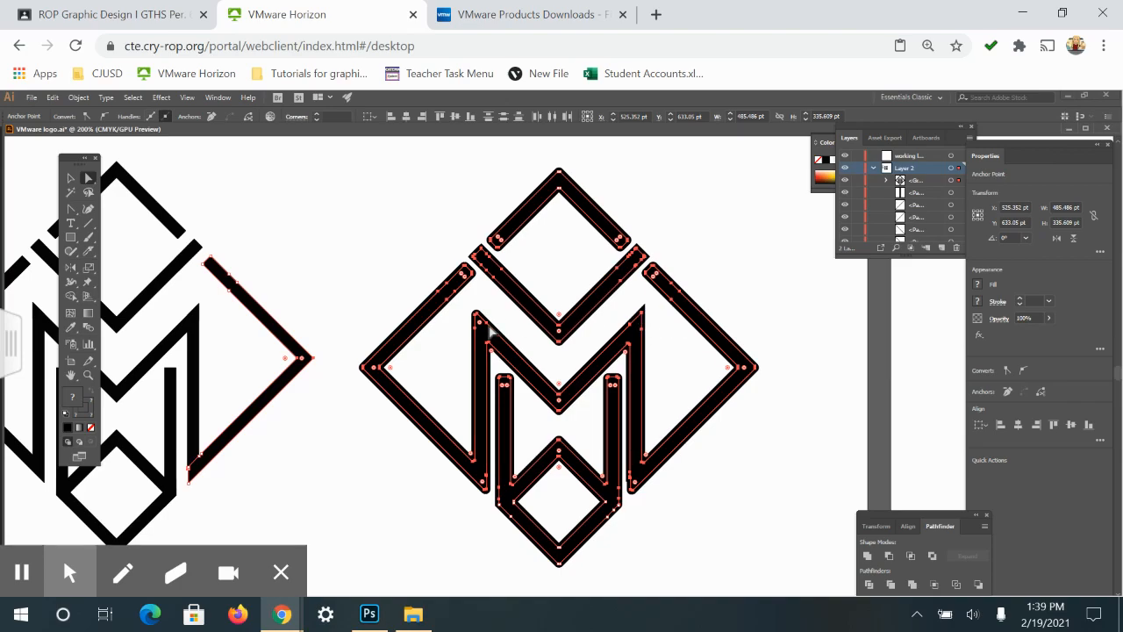
{"action": "left_click_drag", "start_coordinate": [481, 327], "coordinate": [484, 334]}
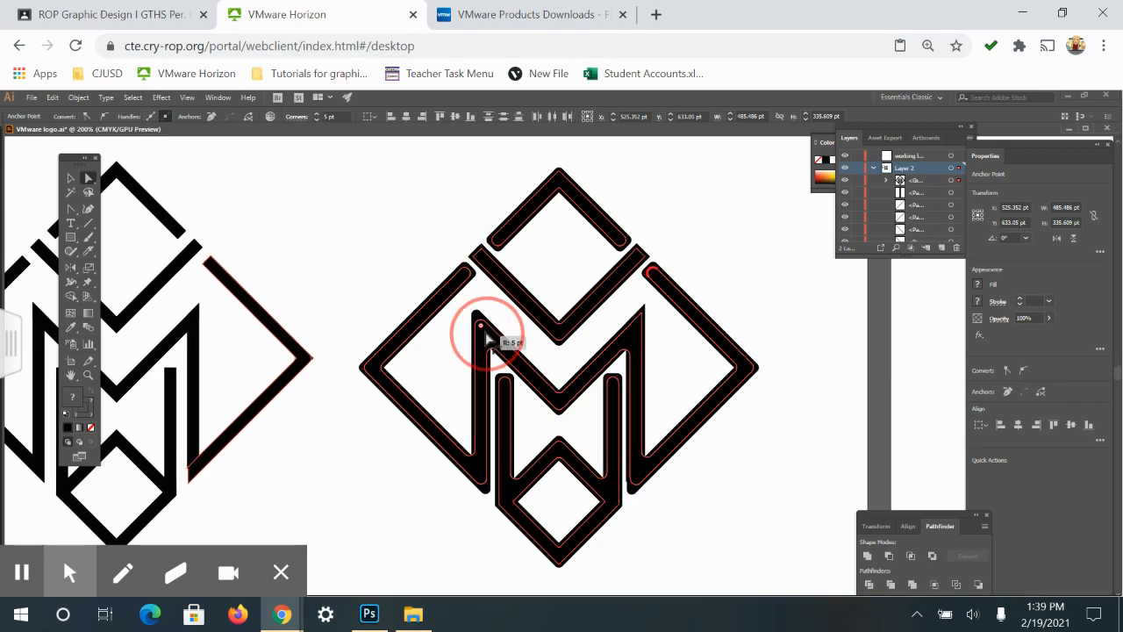
Try to round the sharp right peak of the M in the thick stroked logo
{"action": "left_click", "coordinate": [649, 371]}
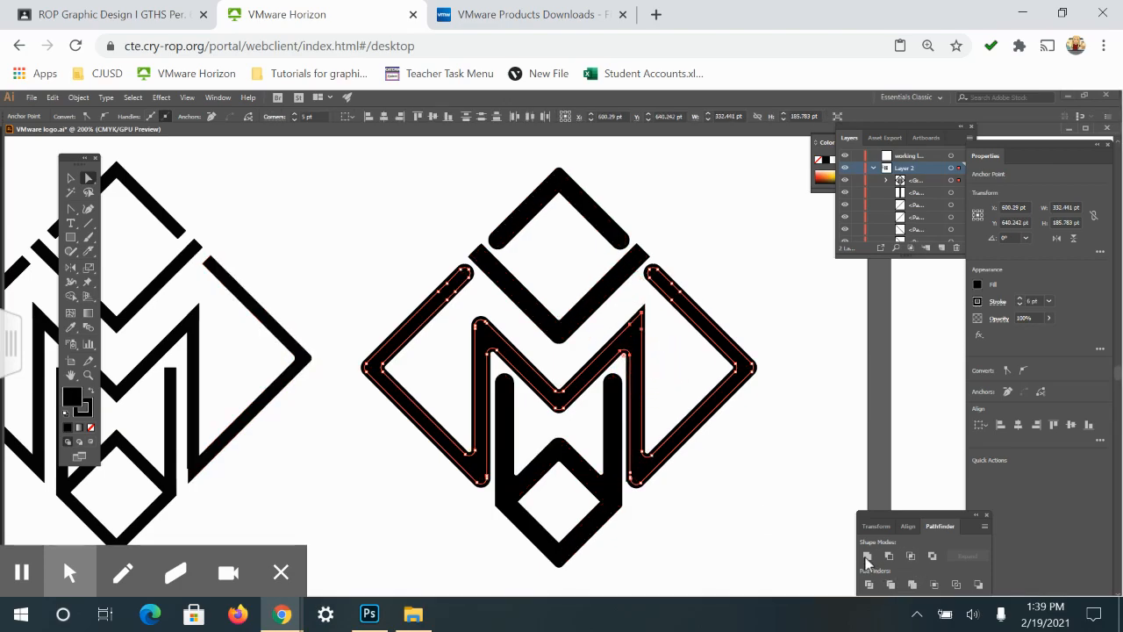
{"action": "left_click", "coordinate": [750, 512]}
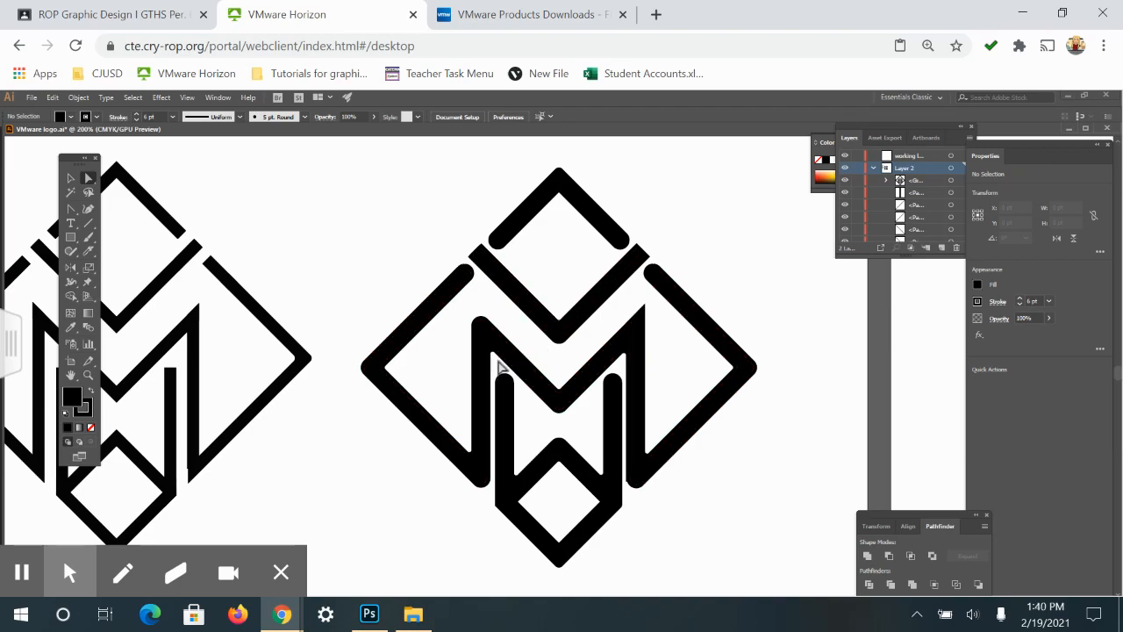
{"action": "left_click", "coordinate": [637, 340]}
{"action": "left_click_drag", "start_coordinate": [619, 305], "coordinate": [657, 386]}
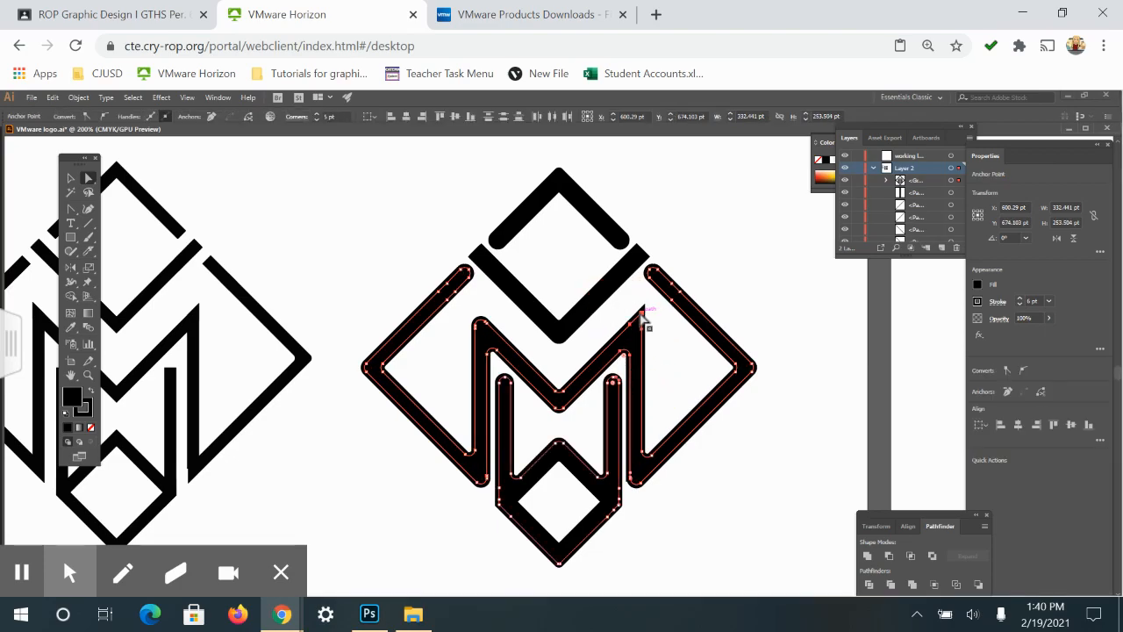
{"action": "key", "text": "ctrl+equal"}
{"action": "key", "text": "ctrl+equal"}
{"action": "key", "text": "ctrl+equal"}
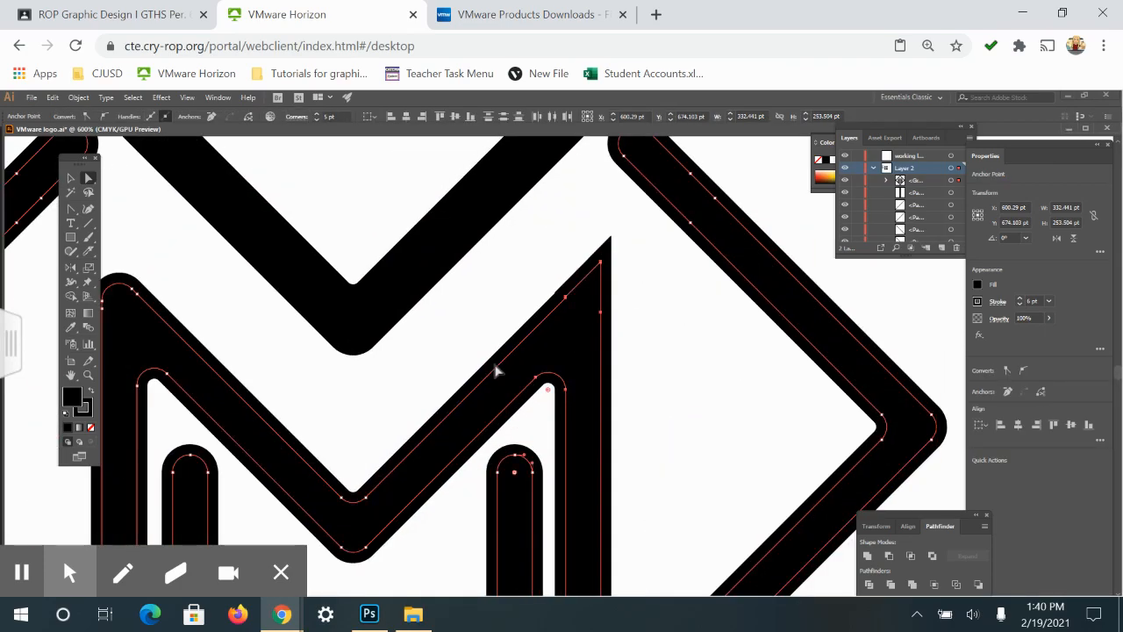
{"action": "left_click", "coordinate": [602, 265]}
{"action": "left_click_drag", "start_coordinate": [603, 264], "coordinate": [600, 274]}
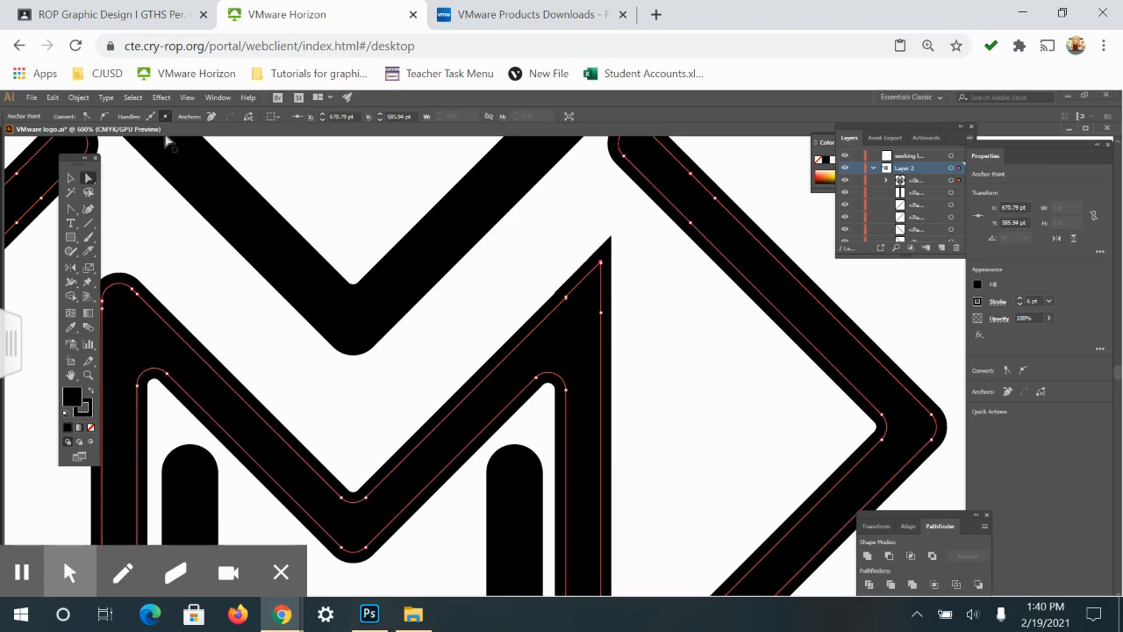
{"action": "left_click", "coordinate": [462, 301]}
{"action": "left_click", "coordinate": [578, 319]}
{"action": "key", "text": "ctrl+minus"}
{"action": "key", "text": "ctrl+minus"}
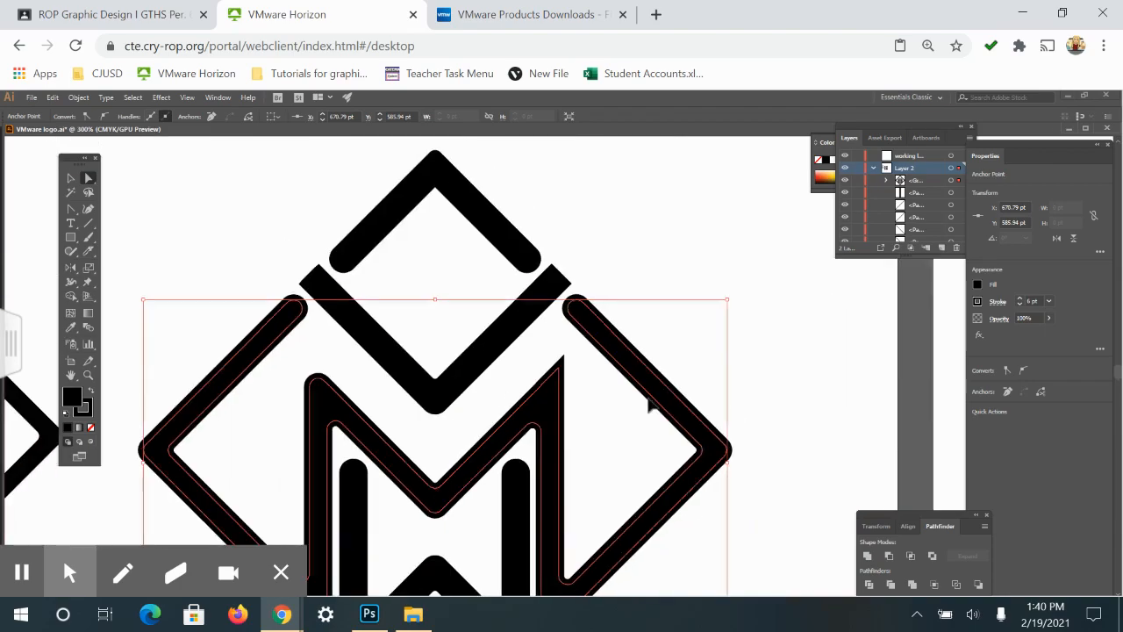
{"action": "left_click", "coordinate": [508, 349]}
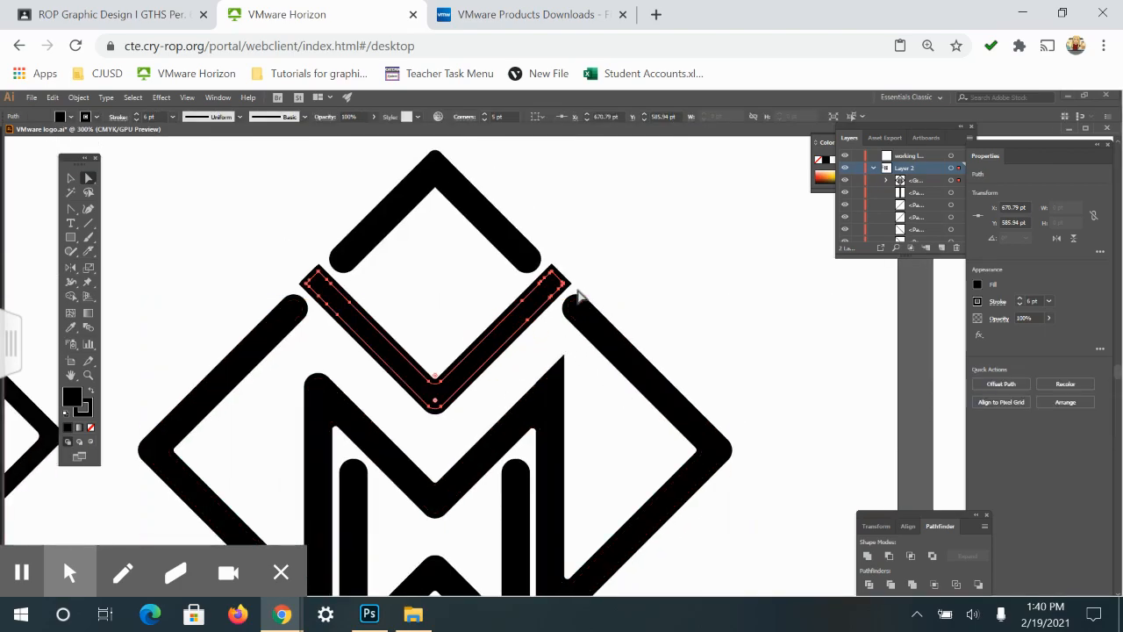
{"action": "key", "text": "ctrl+minus"}
{"action": "key", "text": "ctrl+minus"}
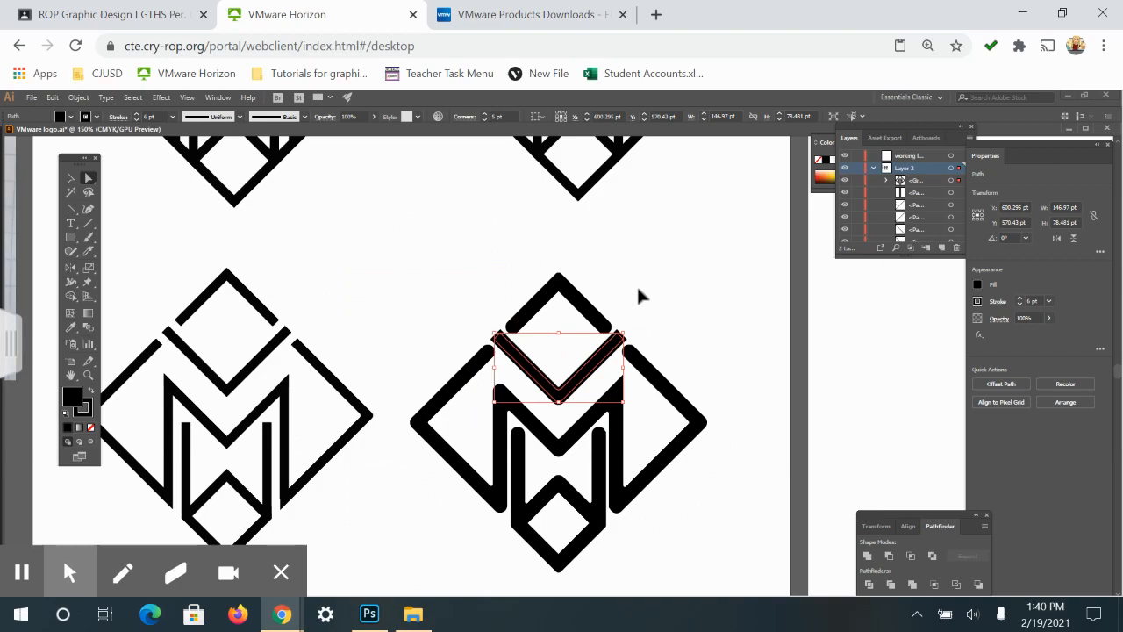
{"action": "key", "text": "ctrl+minus"}
{"action": "left_click", "coordinate": [639, 297]}
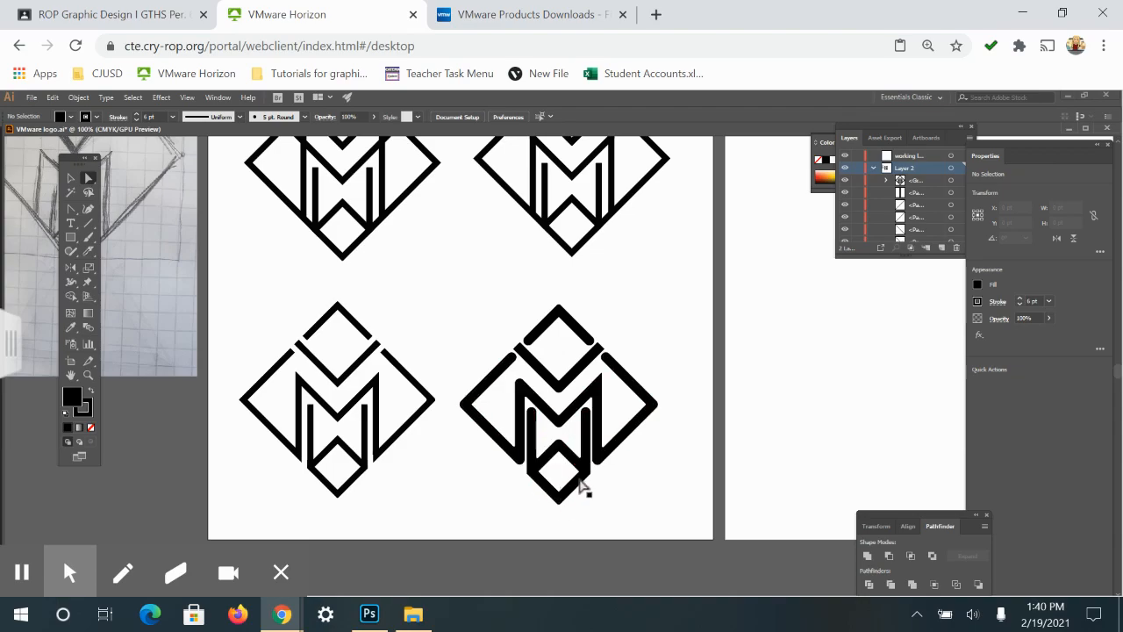
Try to move the whole thick logo onto the second artboard and undo the move
{"action": "left_click_drag", "start_coordinate": [667, 491], "coordinate": [493, 326]}
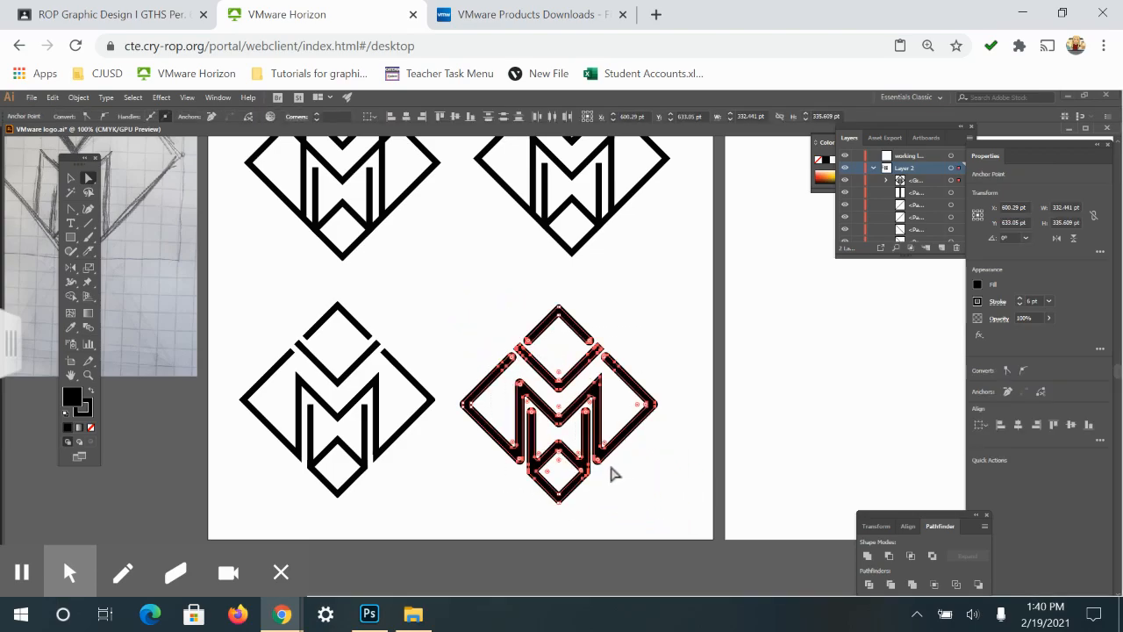
{"action": "left_click_drag", "start_coordinate": [609, 450], "coordinate": [606, 480]}
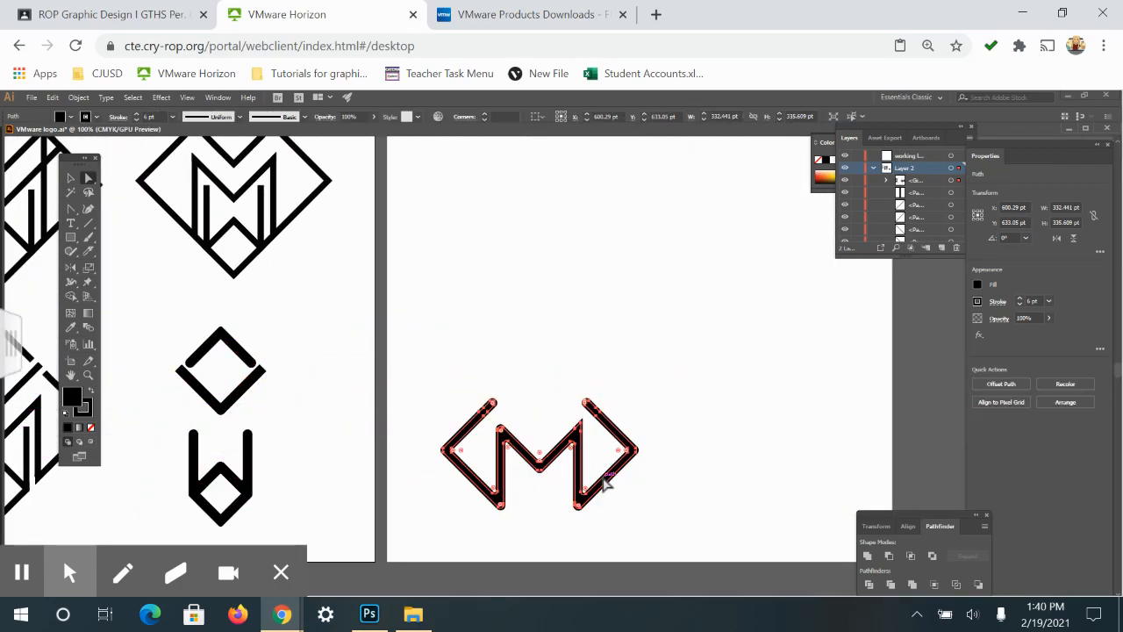
{"action": "key", "text": "ctrl+z"}
Select all parts of the thick rounded logo on the first artboard and group them
{"action": "left_click_drag", "start_coordinate": [286, 513], "coordinate": [127, 343]}
{"action": "right_click", "coordinate": [247, 410]}
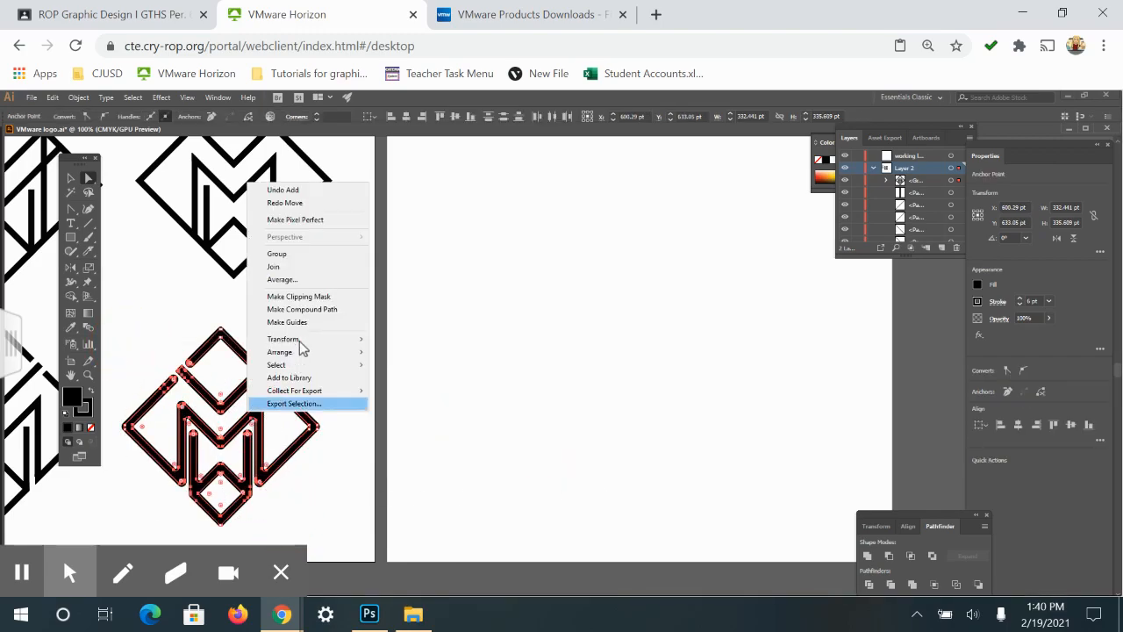
{"action": "left_click", "coordinate": [303, 253]}
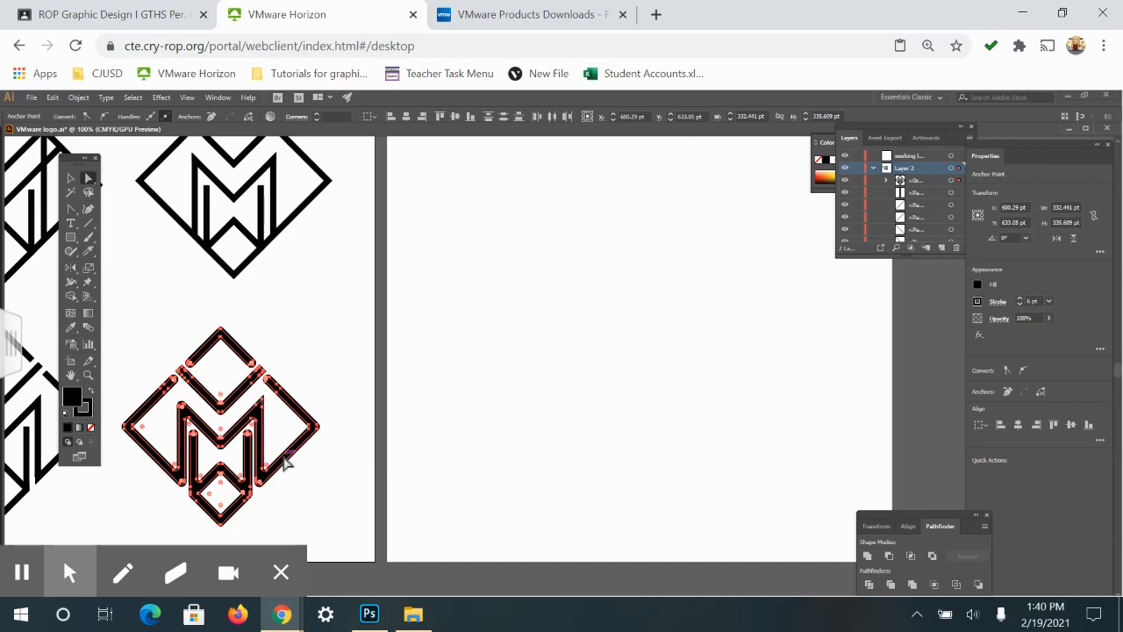
Place a copy of the thick logo on the second artboard and expand it into plain shapes
{"action": "key", "text": "space"}
{"action": "left_click_drag", "start_coordinate": [286, 464], "coordinate": [586, 468]}
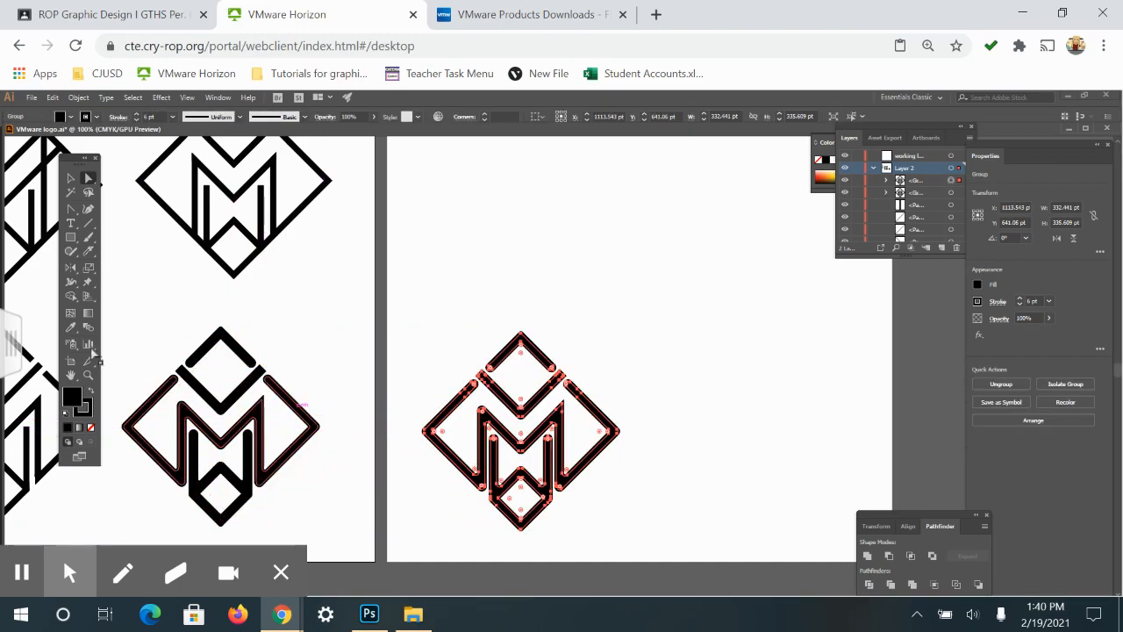
{"action": "left_click", "coordinate": [72, 293]}
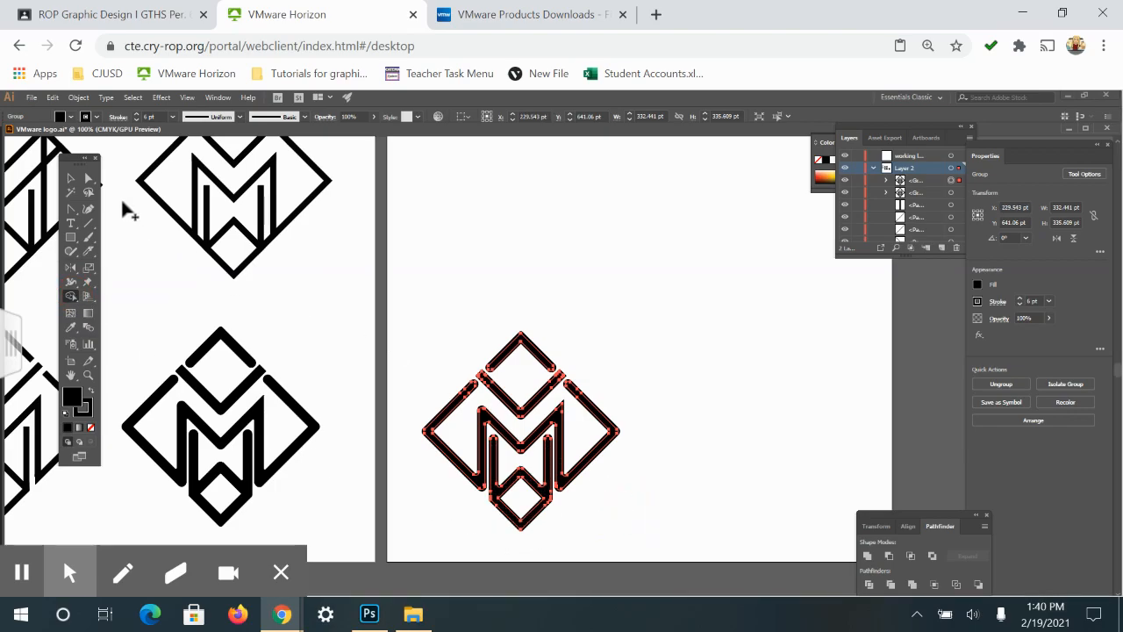
{"action": "left_click", "coordinate": [70, 179]}
{"action": "left_click_drag", "start_coordinate": [651, 500], "coordinate": [405, 363]}
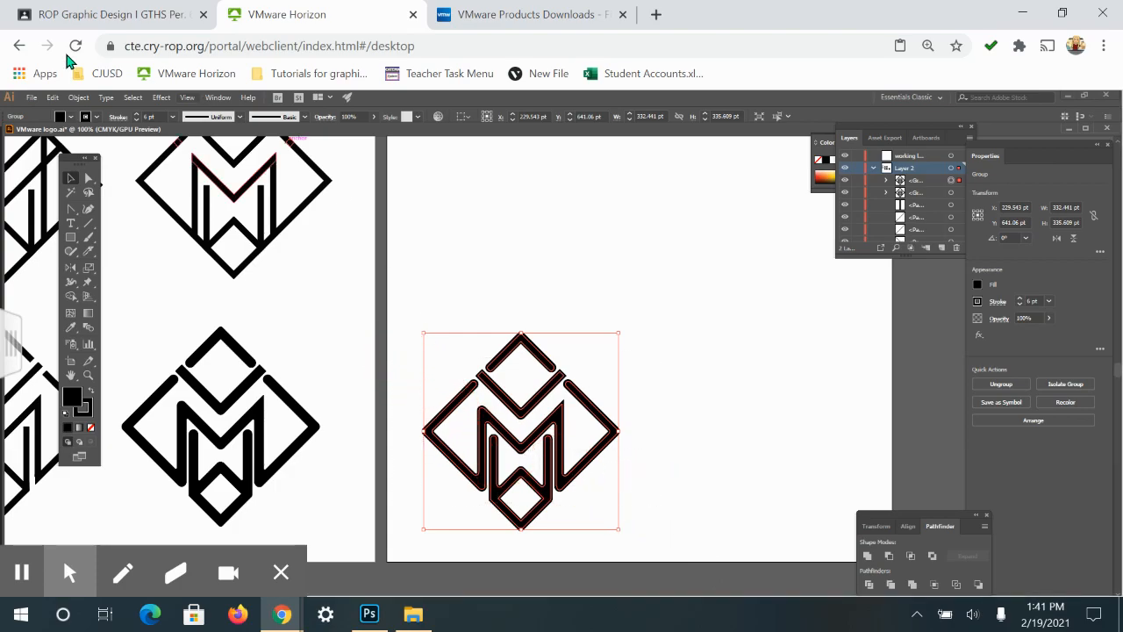
{"action": "left_click", "coordinate": [78, 98]}
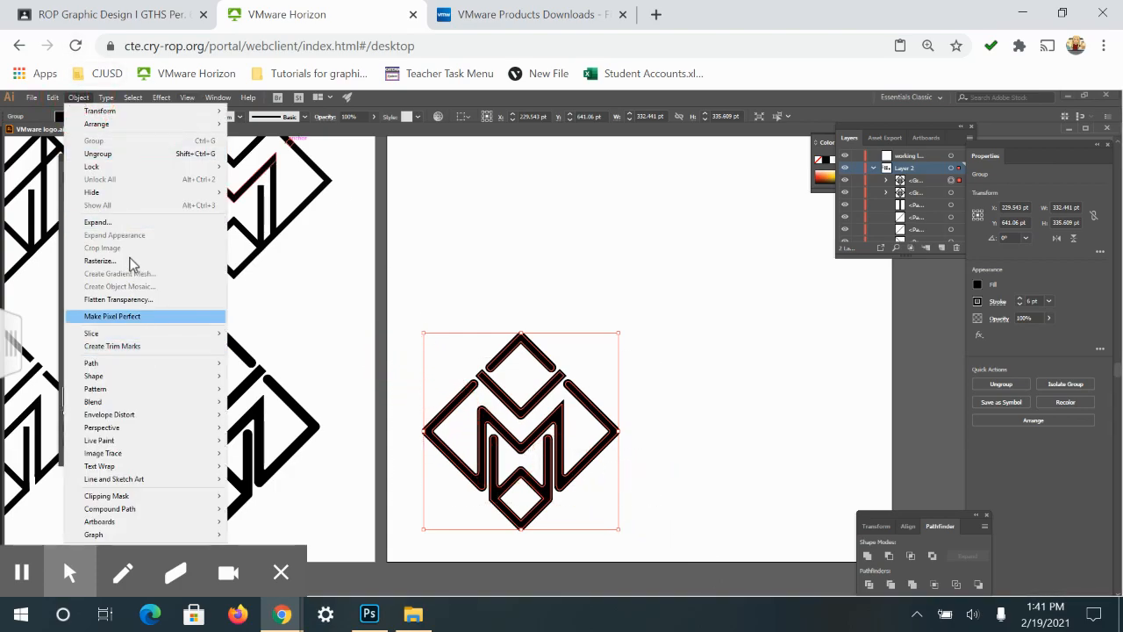
{"action": "left_click", "coordinate": [105, 222]}
{"action": "left_click", "coordinate": [531, 412]}
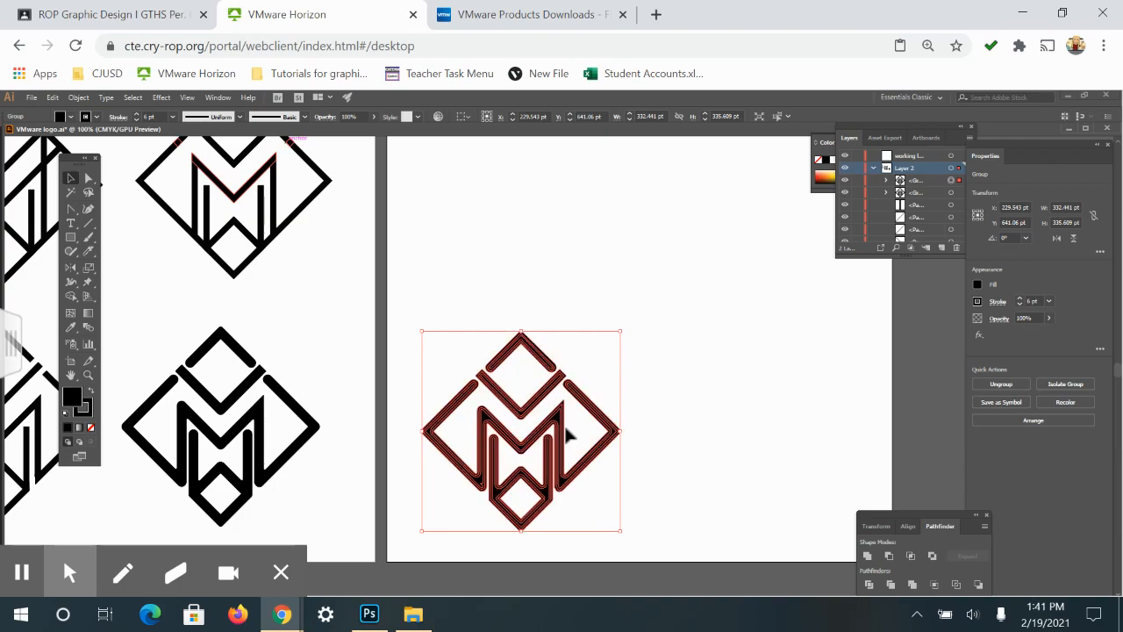
{"action": "left_click", "coordinate": [664, 497]}
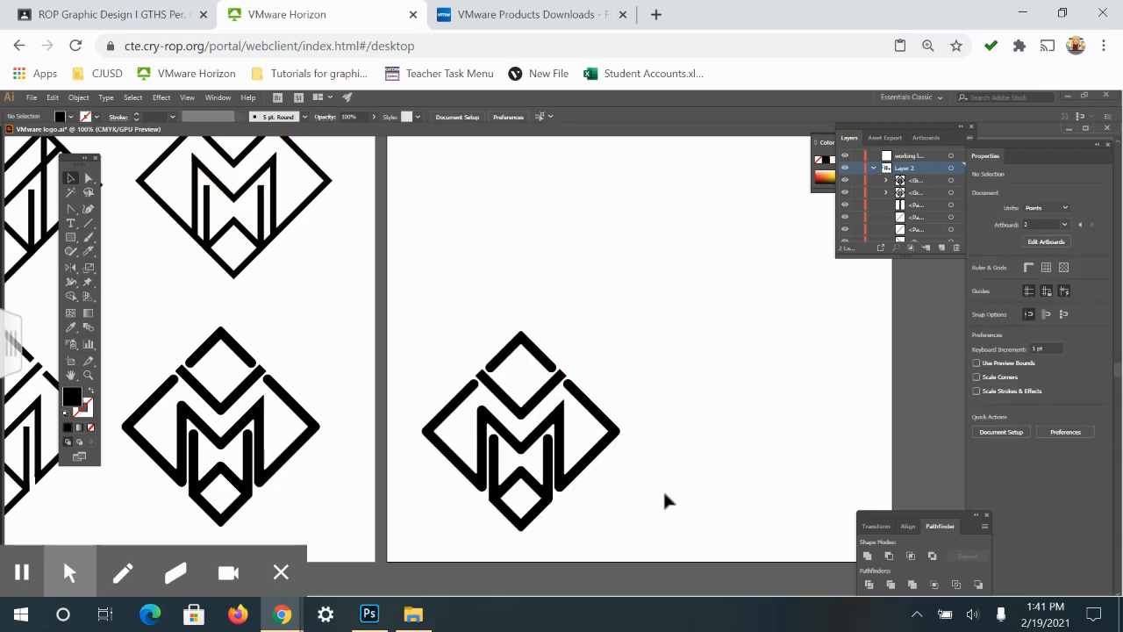
Select the expanded logo copy and try the Shape Builder tool on it
{"action": "key", "text": "ctrl+plus"}
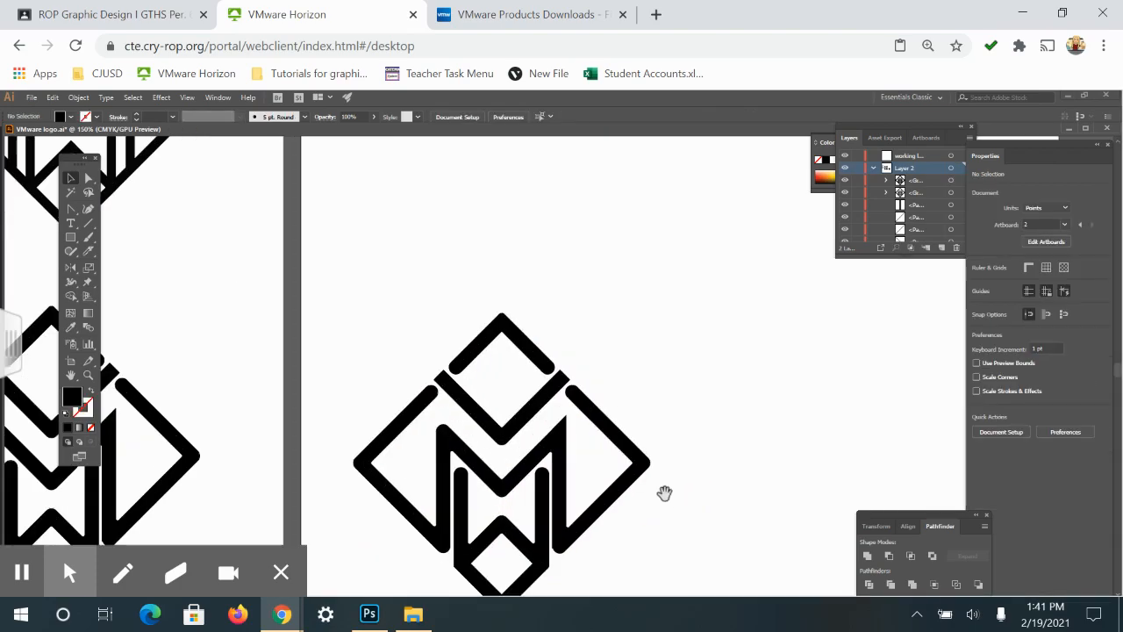
{"action": "left_click_drag", "start_coordinate": [664, 493], "coordinate": [657, 421]}
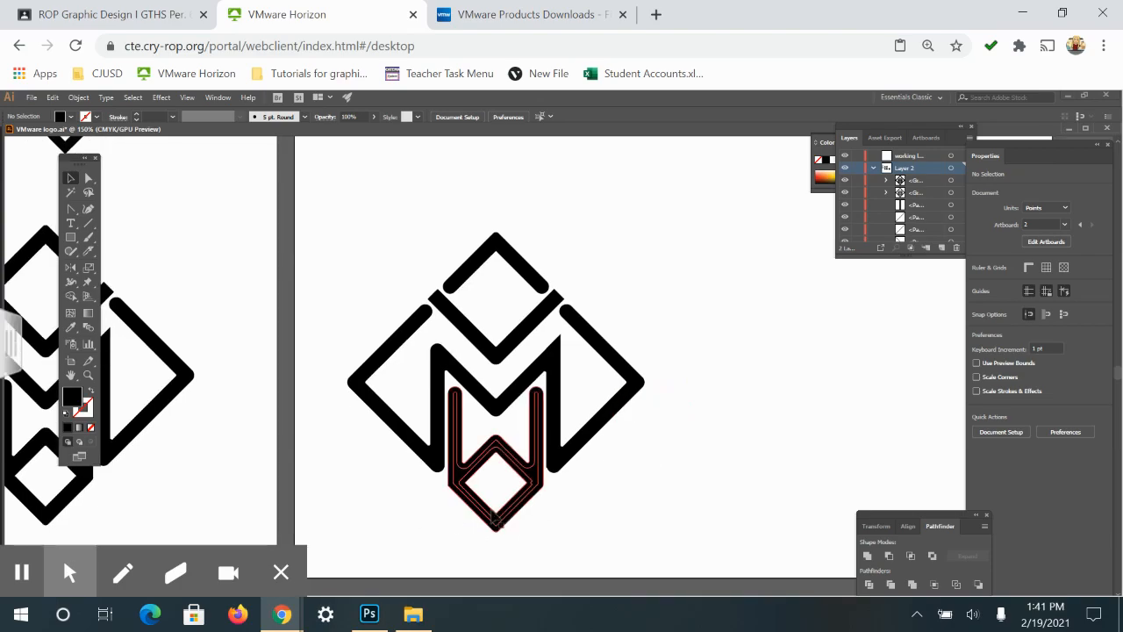
{"action": "scroll", "coordinate": [496, 507], "scroll_direction": "up", "scroll_amount": 1}
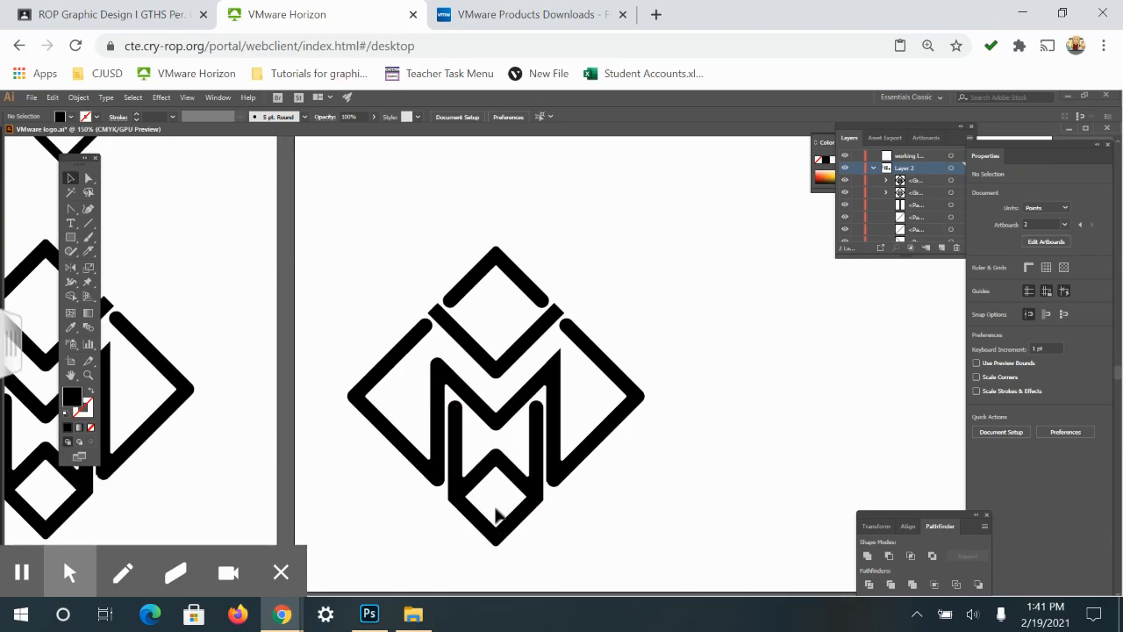
{"action": "left_click", "coordinate": [72, 296]}
{"action": "left_click", "coordinate": [71, 178]}
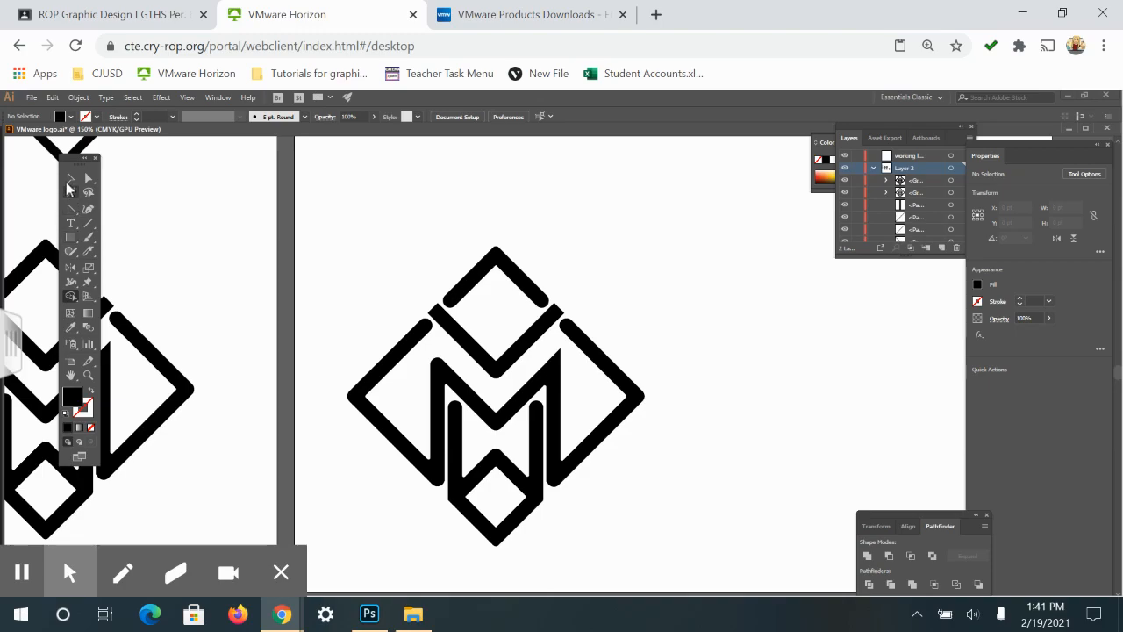
{"action": "left_click_drag", "start_coordinate": [578, 545], "coordinate": [386, 325]}
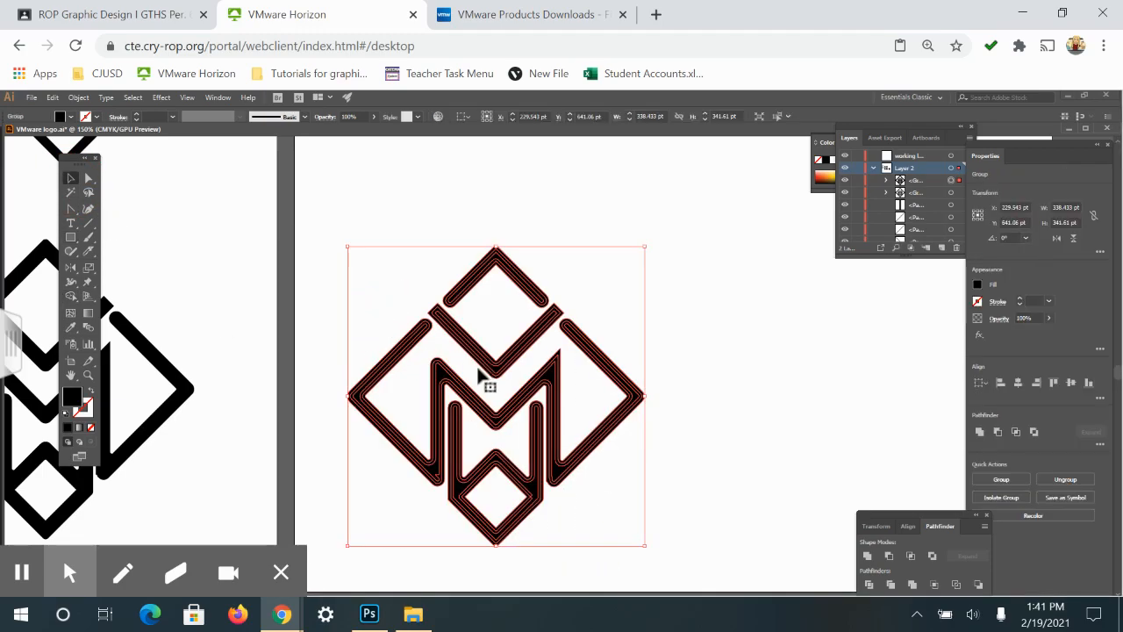
{"action": "left_click", "coordinate": [72, 297]}
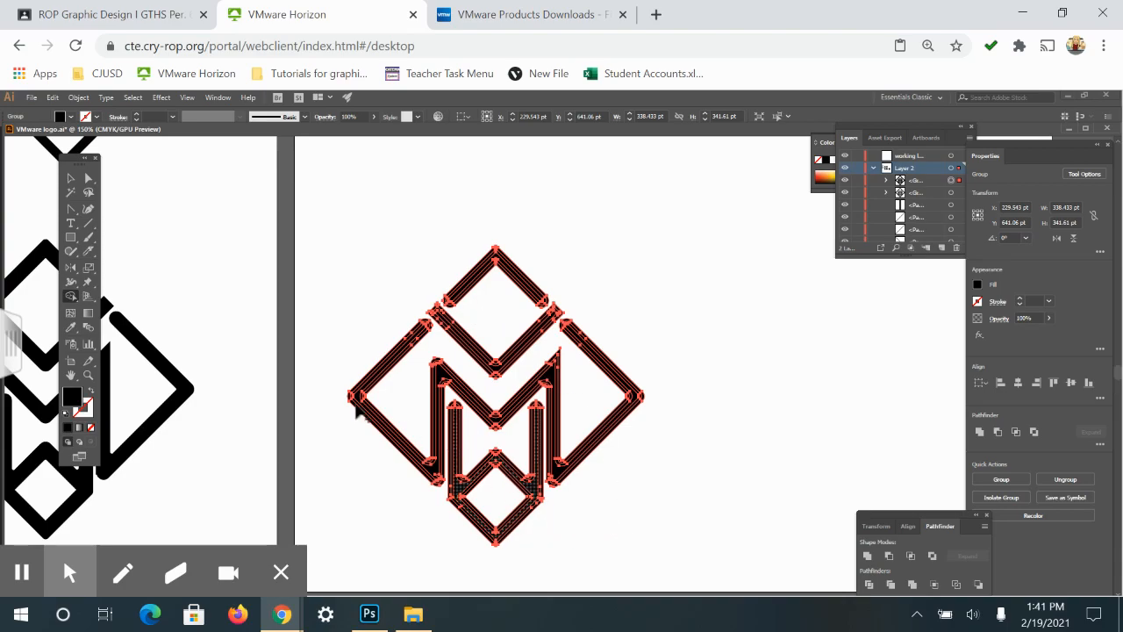
Delete the expanded logo copy from the second artboard
{"action": "key", "text": "ctrl+minus"}
{"action": "key", "text": "ctrl+minus"}
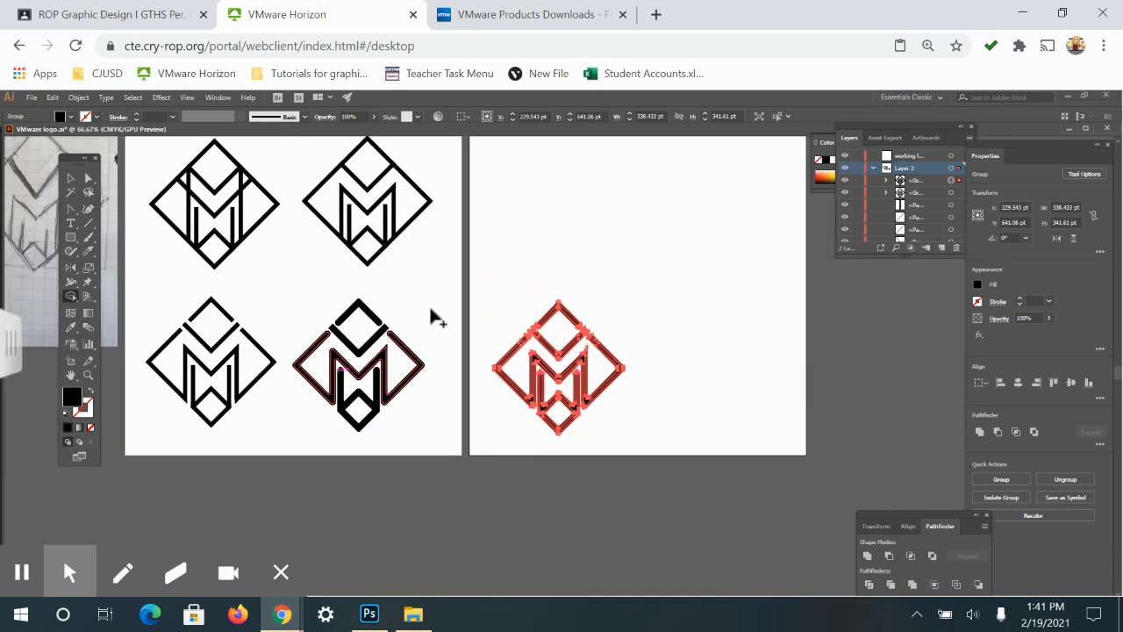
{"action": "left_click", "coordinate": [71, 179]}
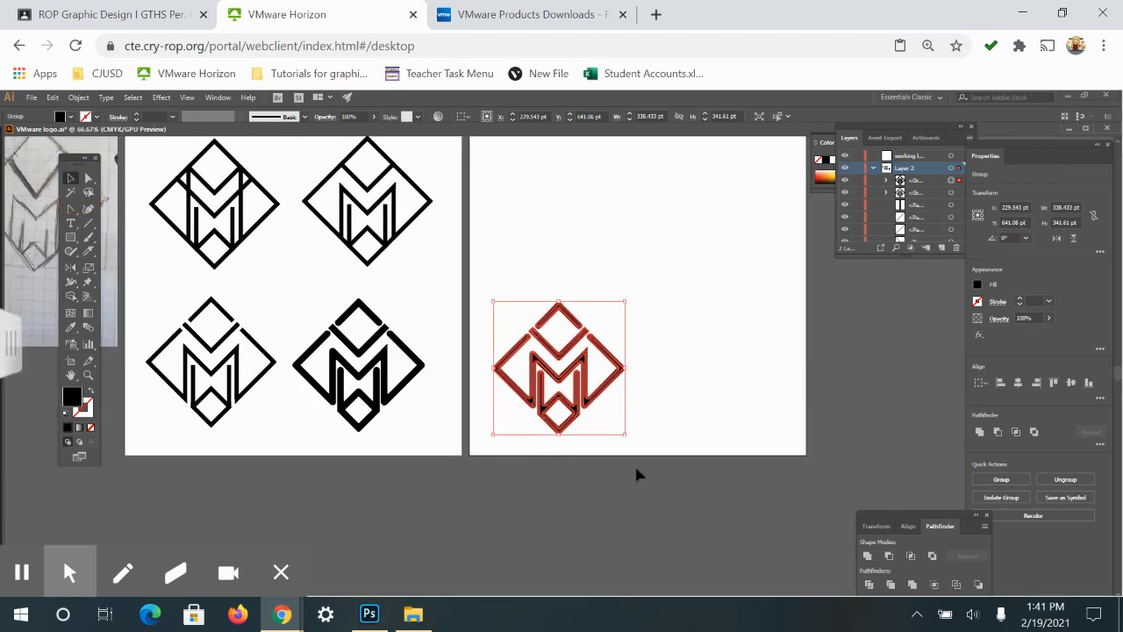
{"action": "key", "text": "Delete"}
{"action": "left_click", "coordinate": [618, 371]}
{"action": "left_click_drag", "start_coordinate": [650, 397], "coordinate": [735, 473]}
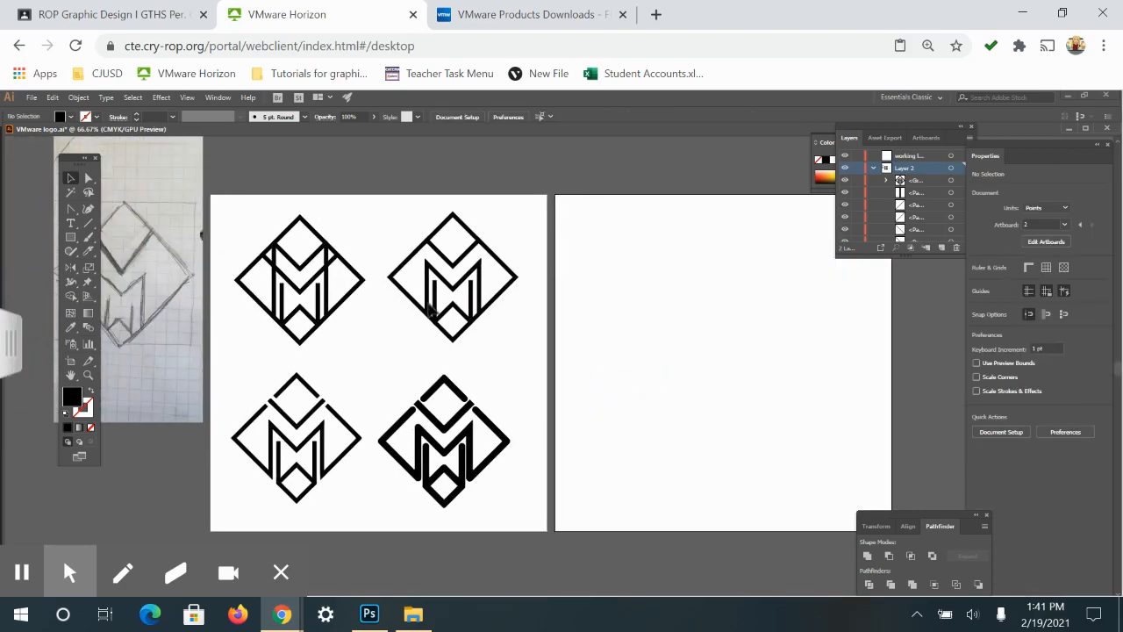